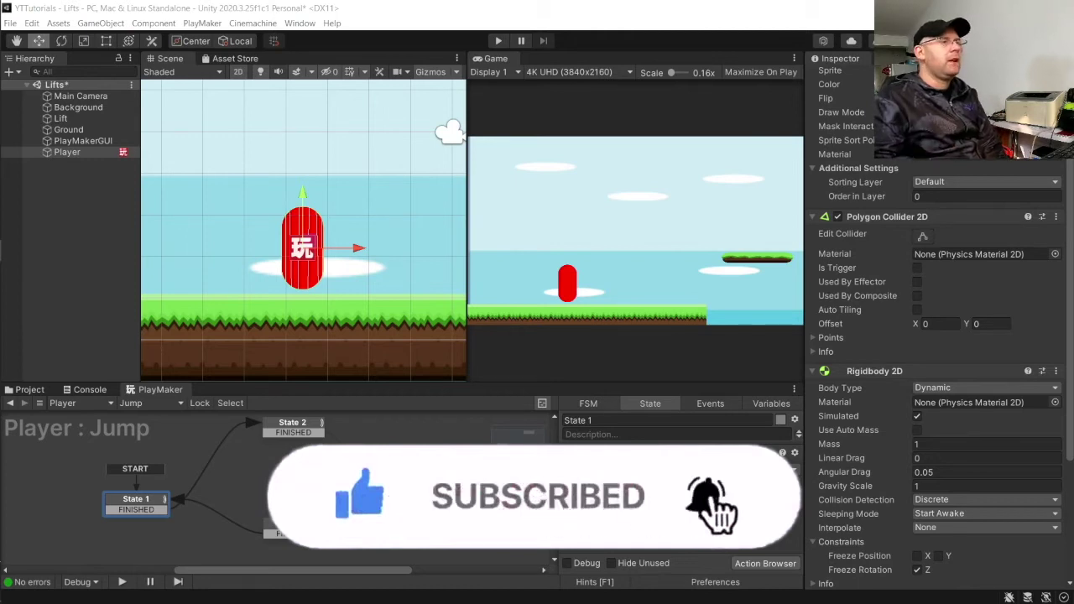
# Inspect the Player capsule and show the project's Scenes folder.
pyautogui.scroll(-5, 315, 273)
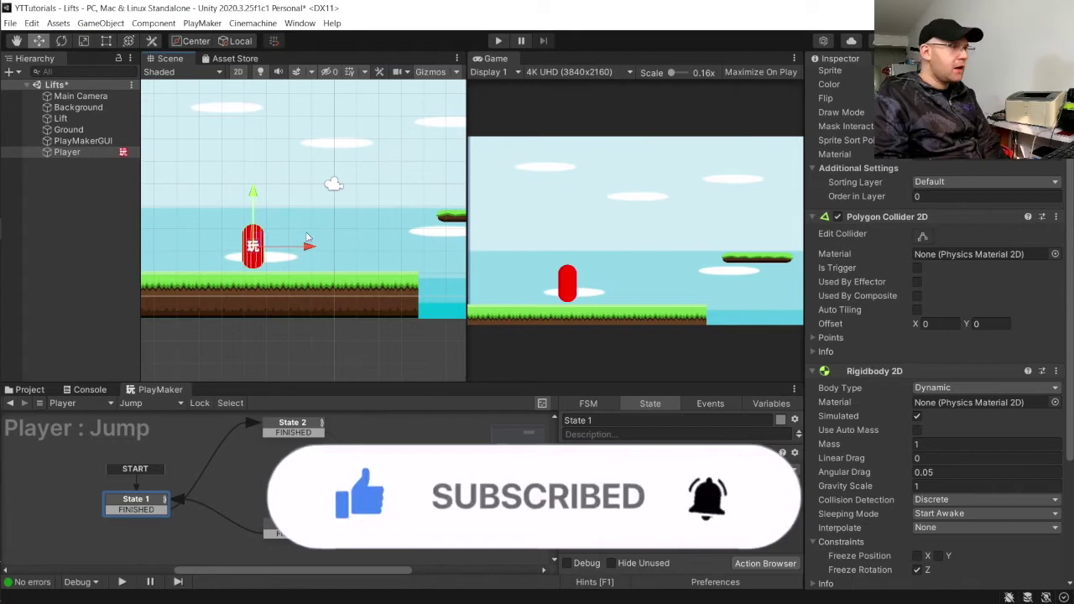
pyautogui.scroll(2, 263, 262)
pyautogui.click(257, 342)
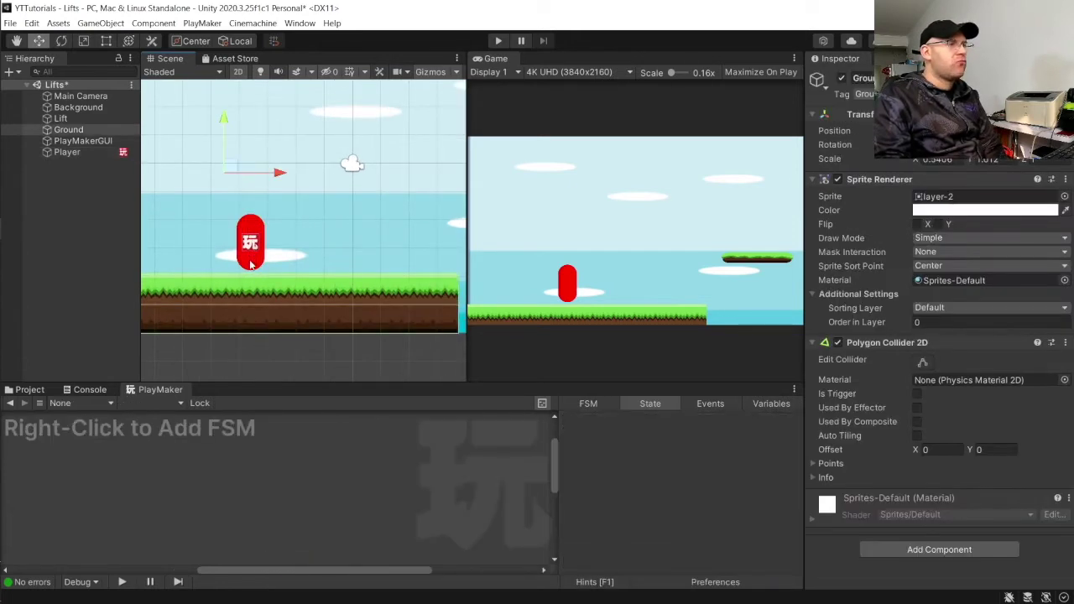
pyautogui.click(253, 264)
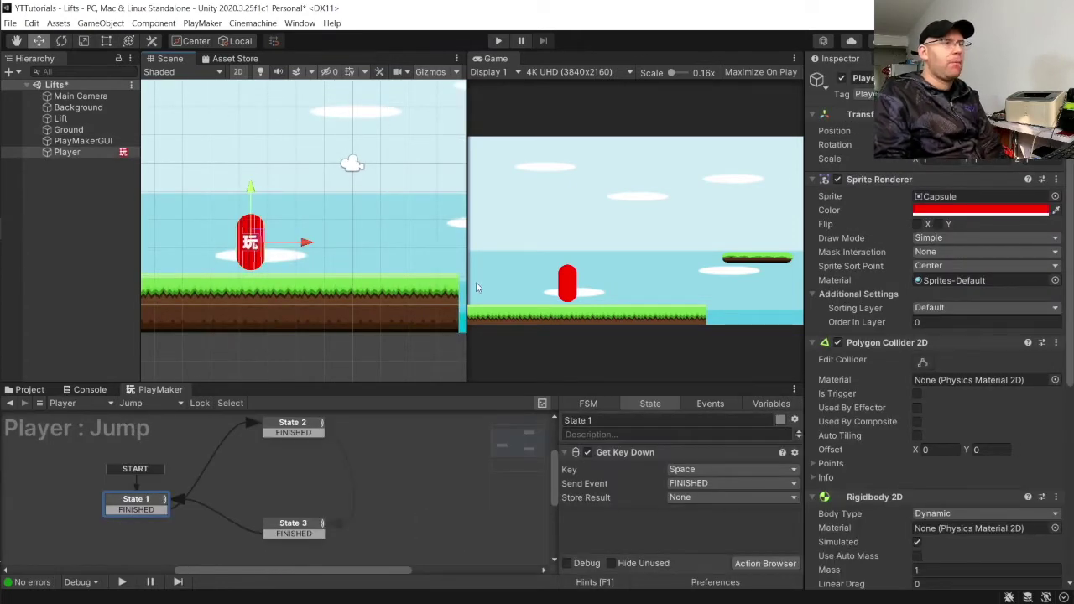
pyautogui.scroll(-1, 316, 267)
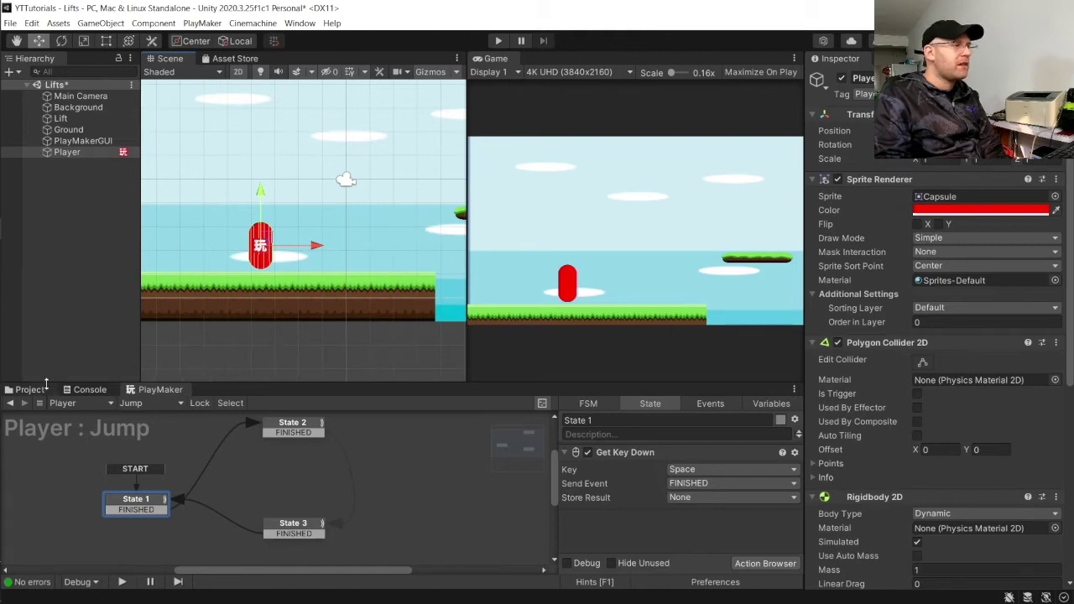
pyautogui.click(30, 389)
pyautogui.scroll(-5, 935, 483)
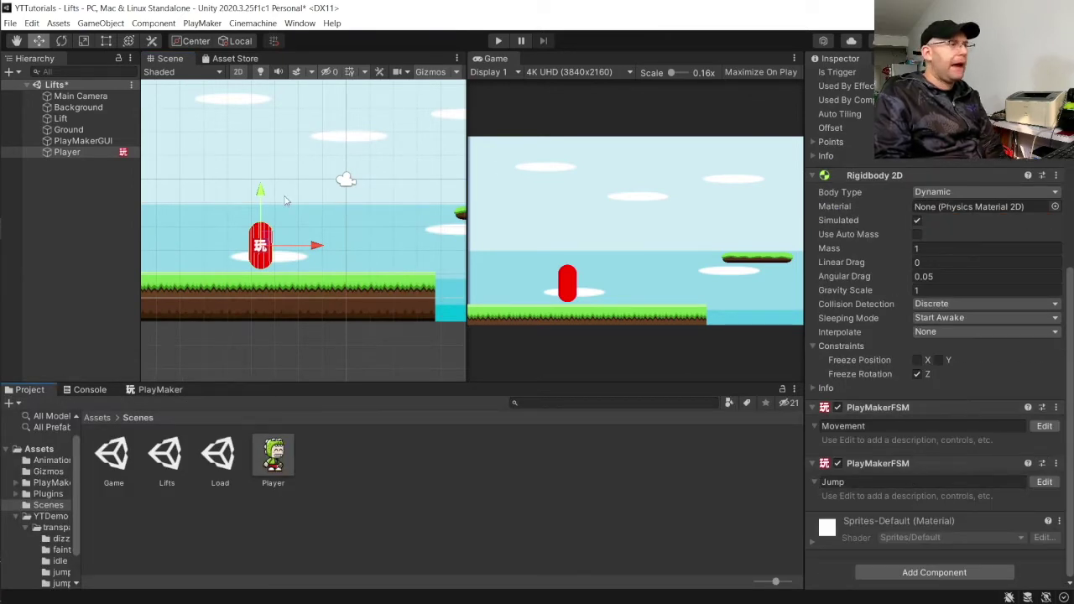
# Frame the lift in the Scene view and deactivate the Background object.
pyautogui.moveTo(308, 295); pyautogui.dragTo(349, 237, button='middle')
pyautogui.scroll(-5, 361, 242)
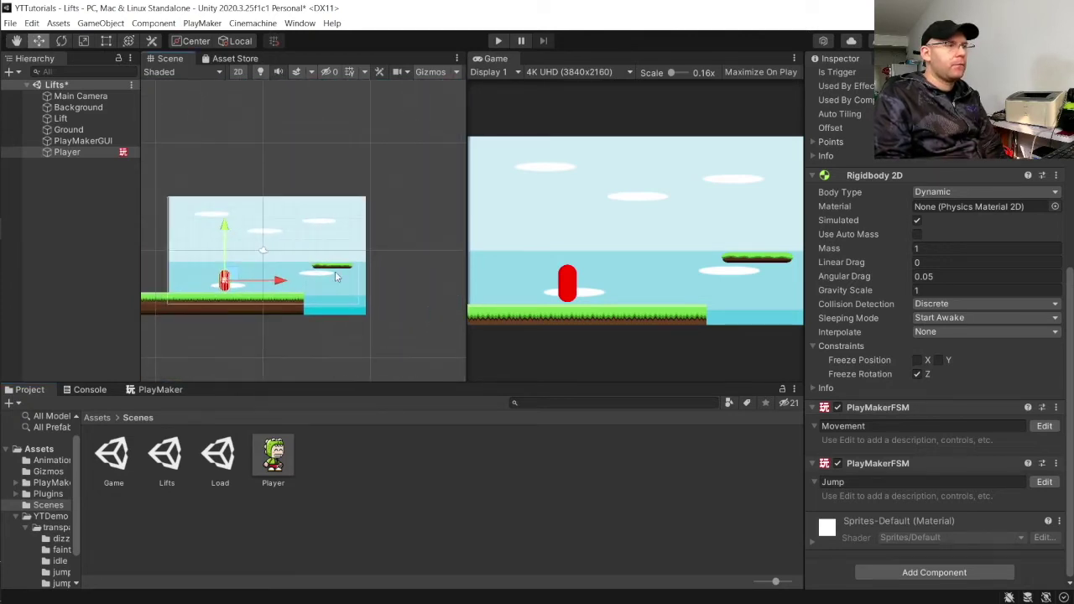
pyautogui.scroll(6, 335, 271)
pyautogui.click(335, 261)
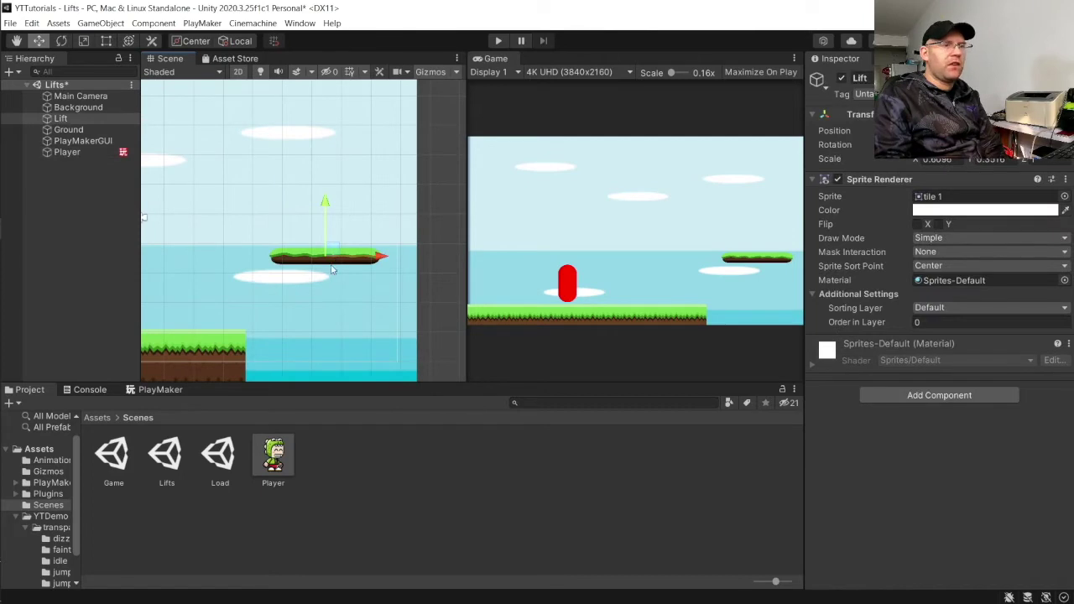
pyautogui.scroll(-8, 256, 298)
pyautogui.moveTo(239, 297); pyautogui.dragTo(270, 298, button='middle')
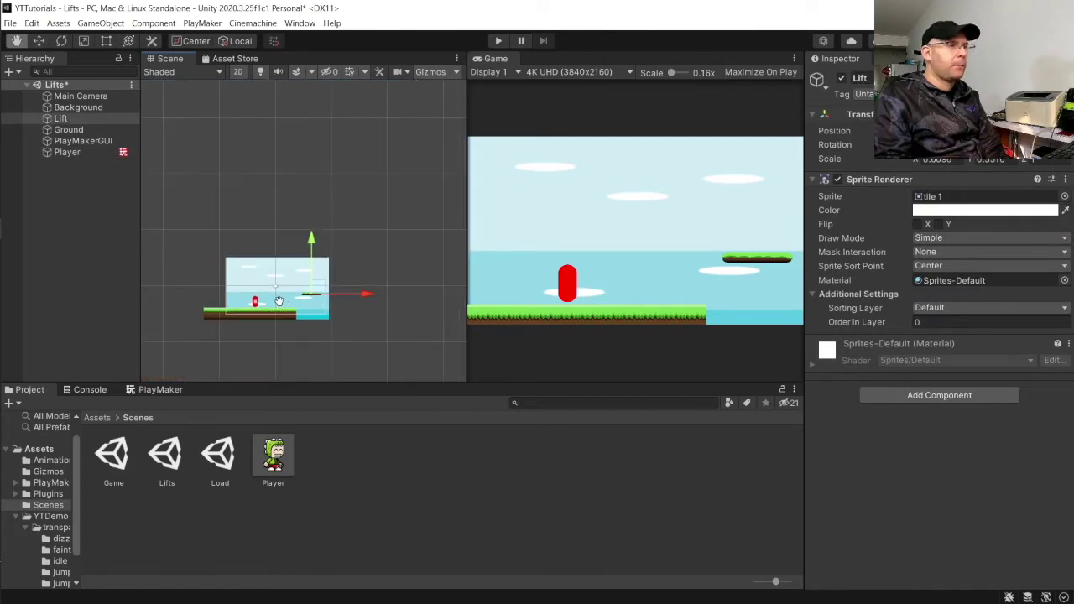
pyautogui.scroll(4, 277, 299)
pyautogui.scroll(2, 317, 306)
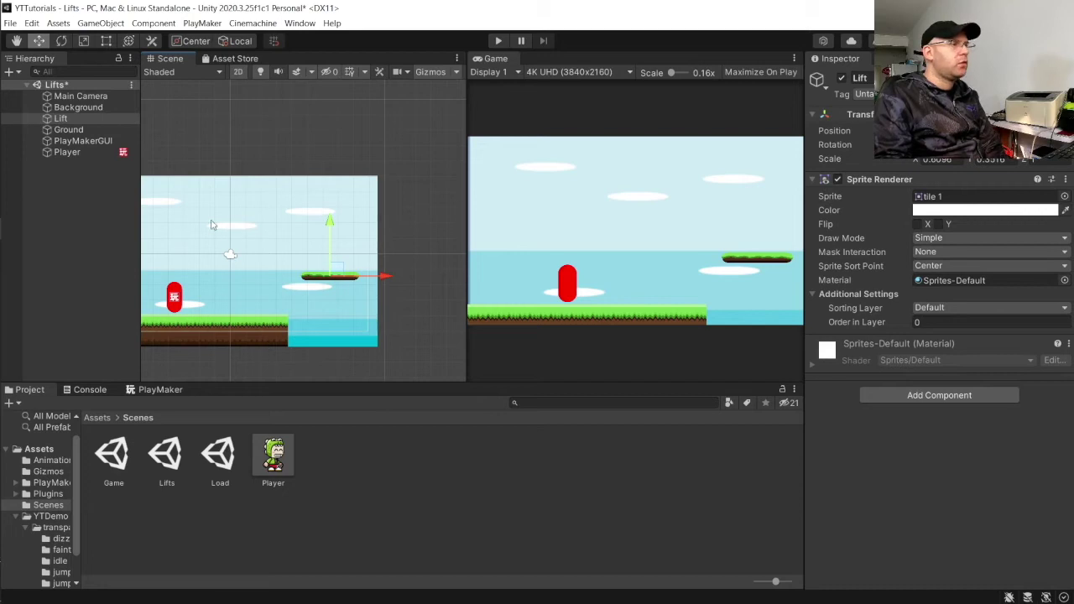
pyautogui.click(354, 193)
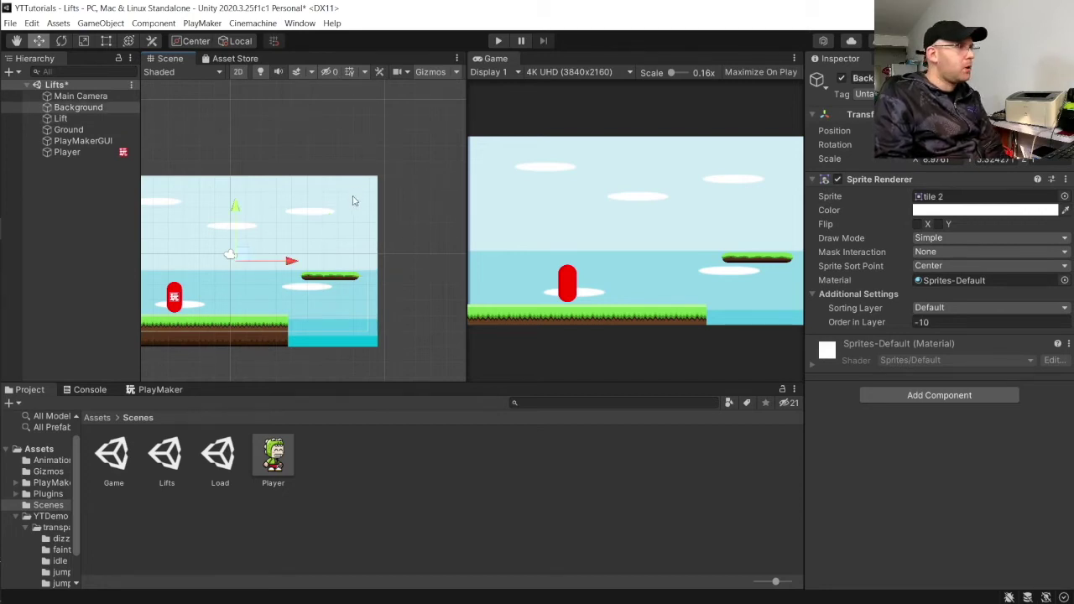
pyautogui.click(842, 78)
pyautogui.click(340, 276)
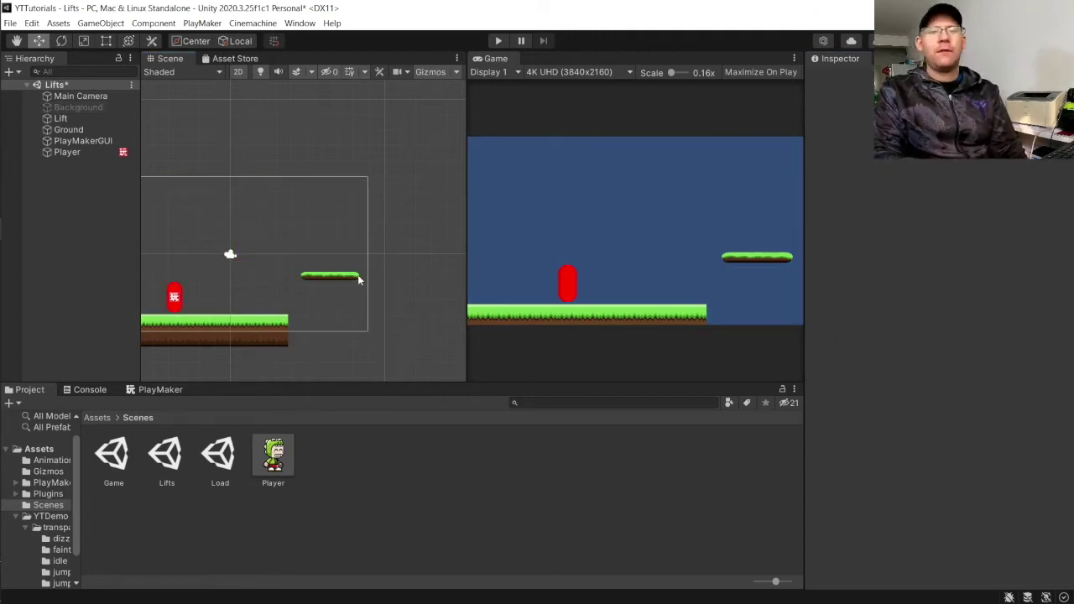
# Create a new tag named Lift in the tag settings.
pyautogui.click(337, 278)
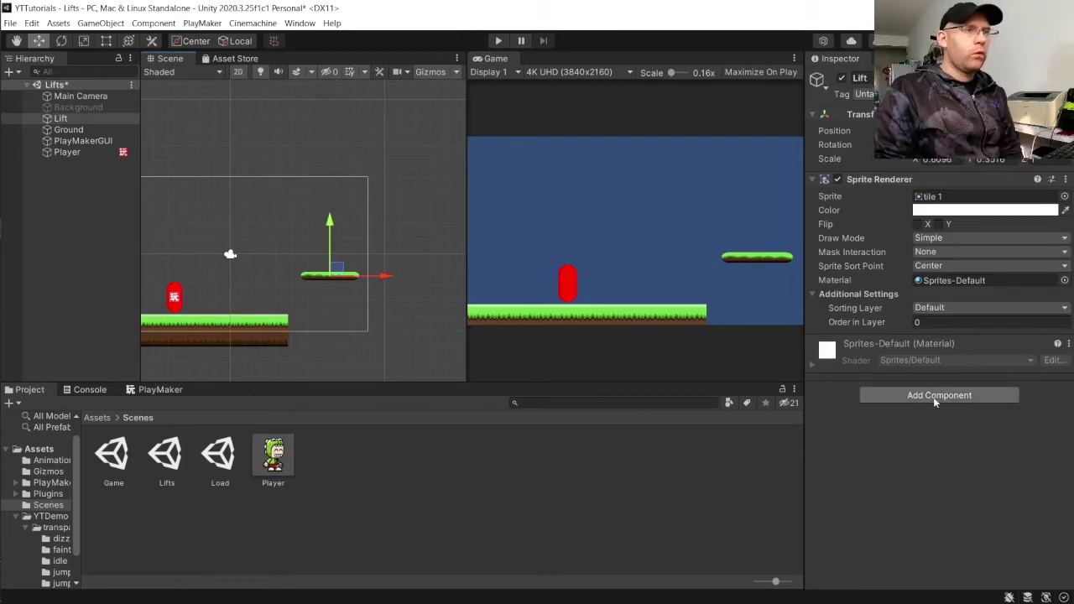
pyautogui.click(865, 94)
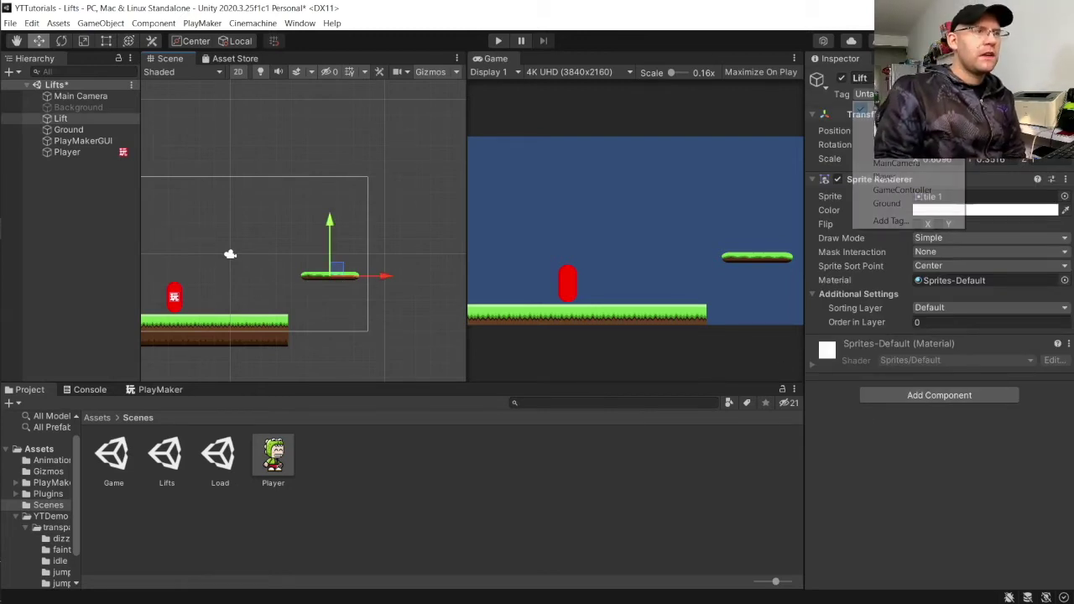
pyautogui.click(909, 222)
pyautogui.click(1035, 173)
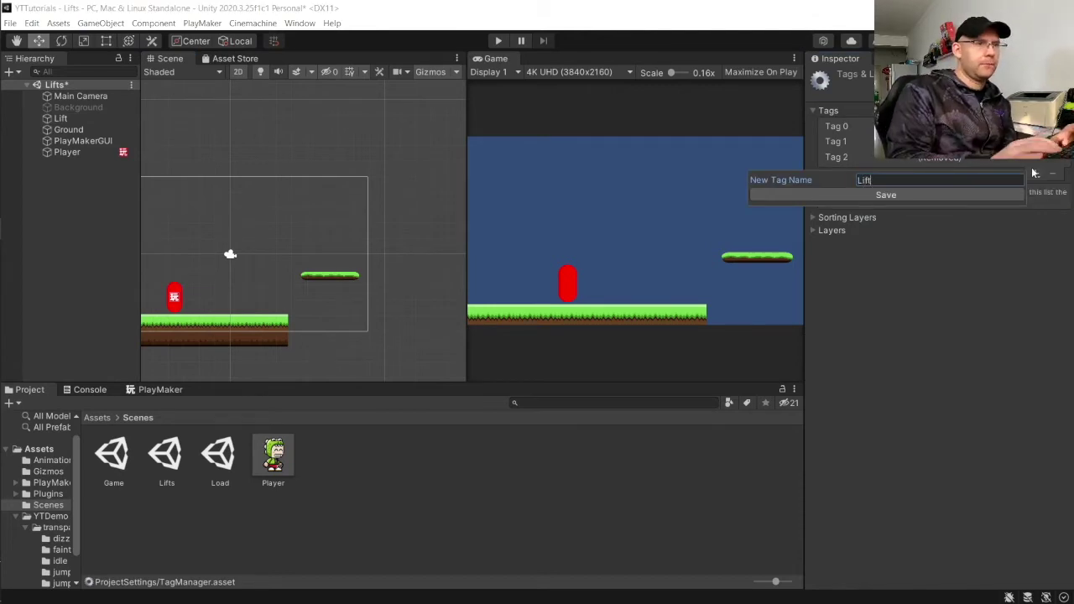
pyautogui.press('Return')
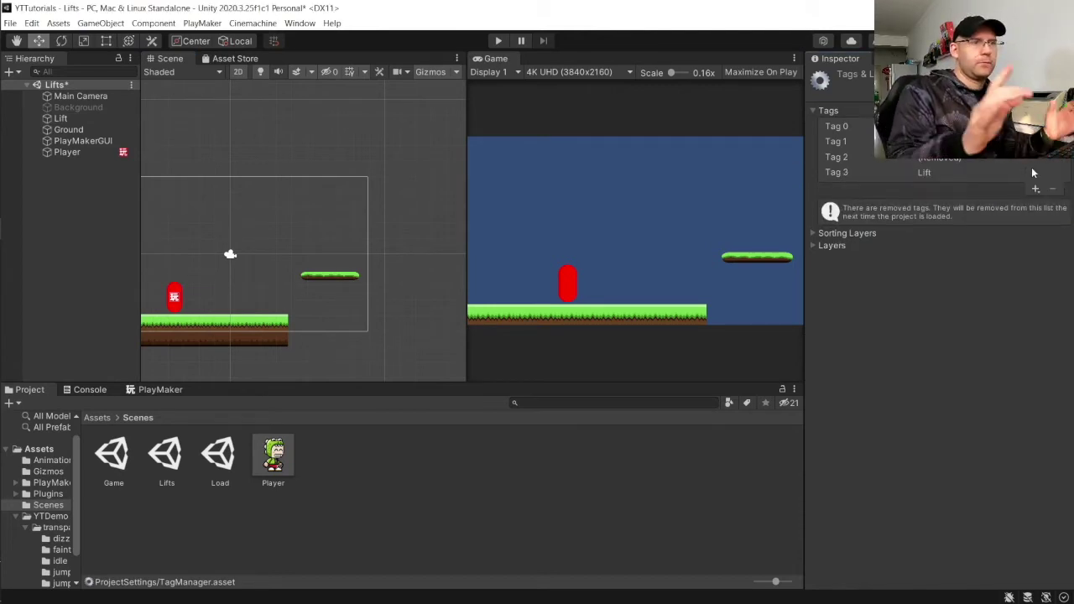
# Assign the Lift tag to the Lift platform.
pyautogui.click(86, 121)
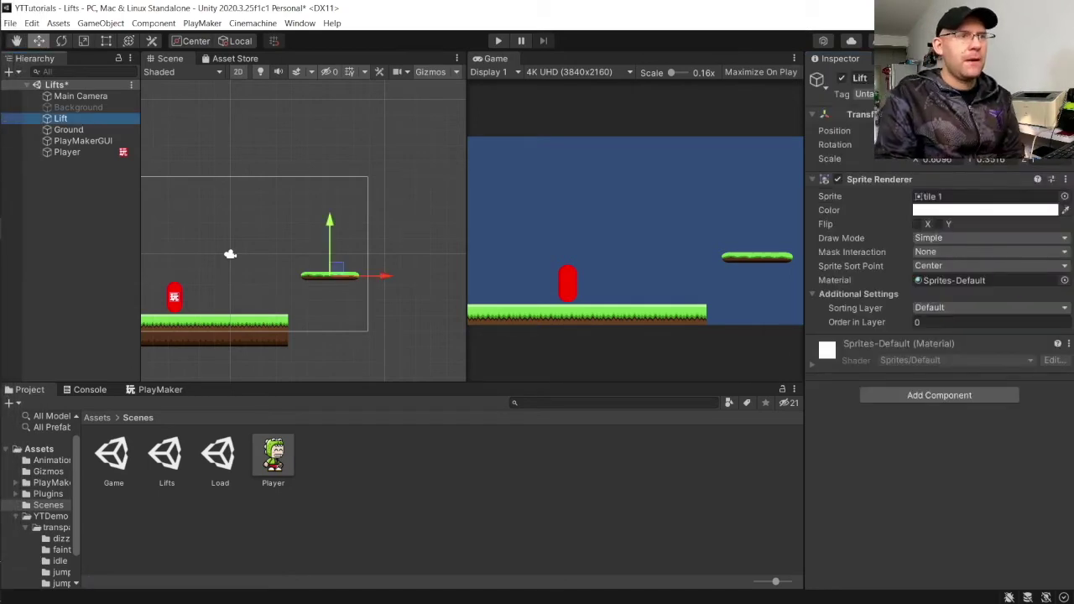
pyautogui.click(873, 94)
pyautogui.click(889, 215)
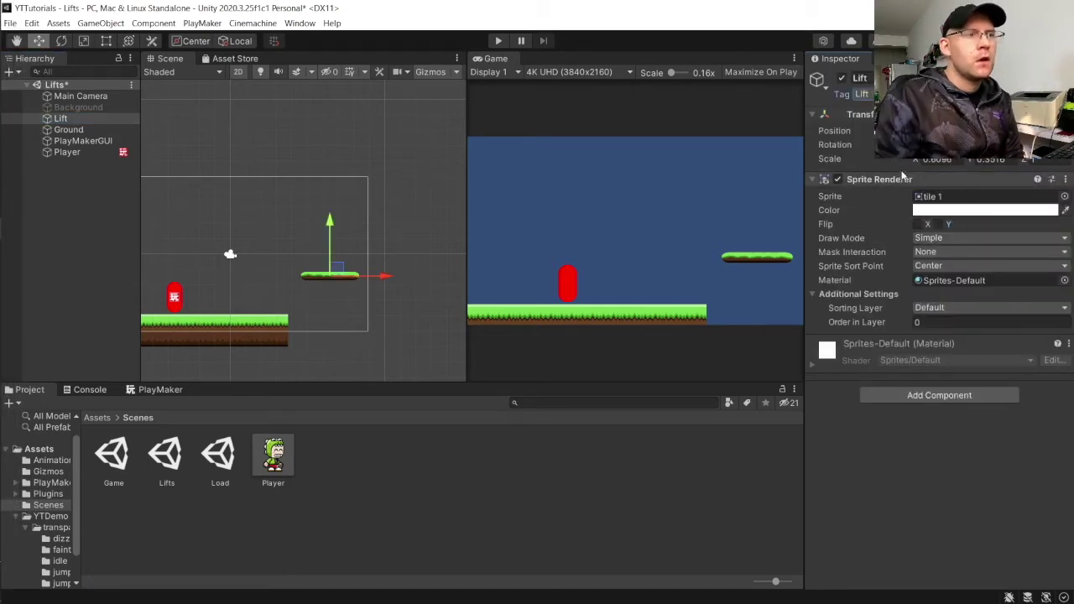
pyautogui.click(925, 395)
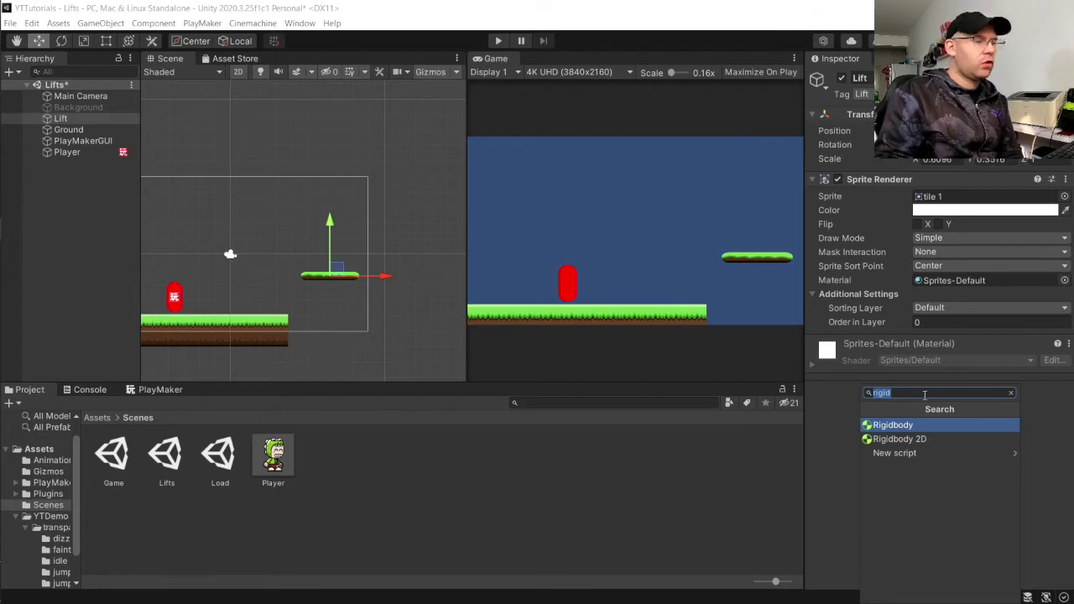
# Add two Box Collider 2D components to the Lift.
pyautogui.write('box')
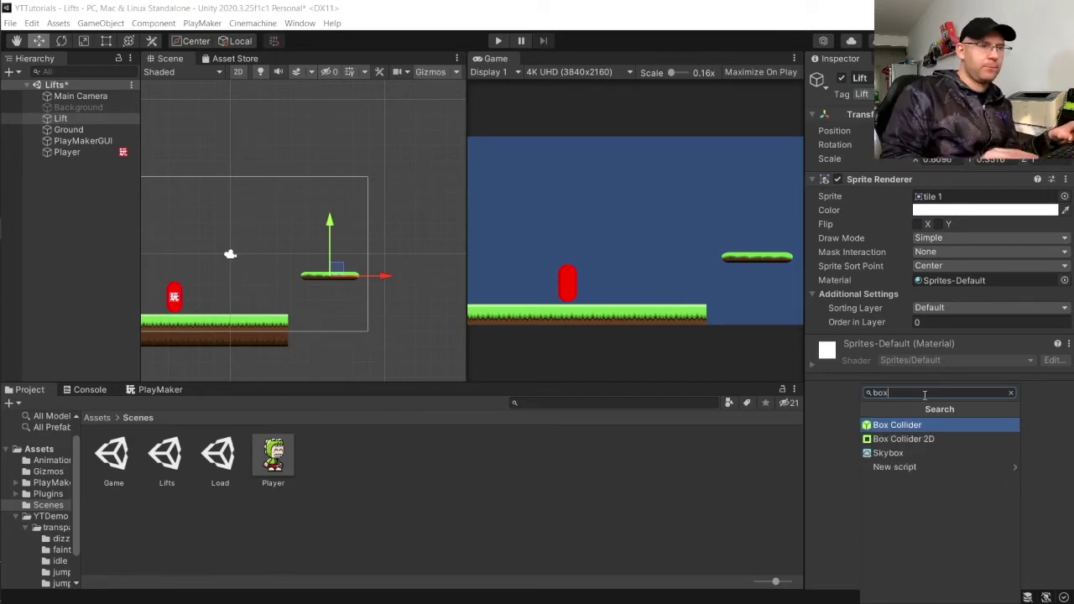
pyautogui.press('Down')
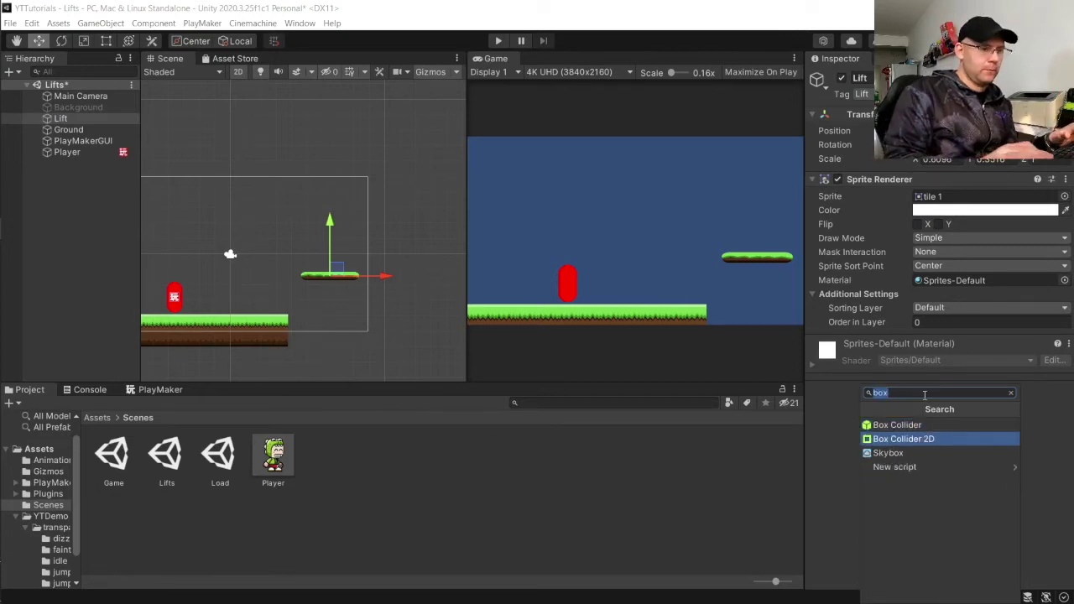
pyautogui.press('Return')
pyautogui.click(895, 563)
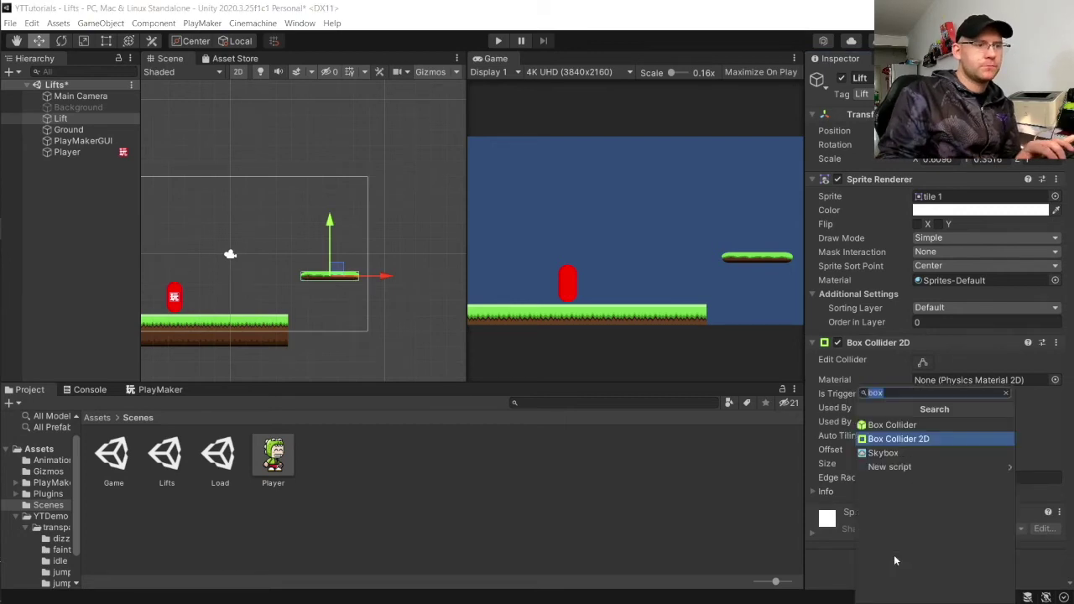
pyautogui.click(914, 439)
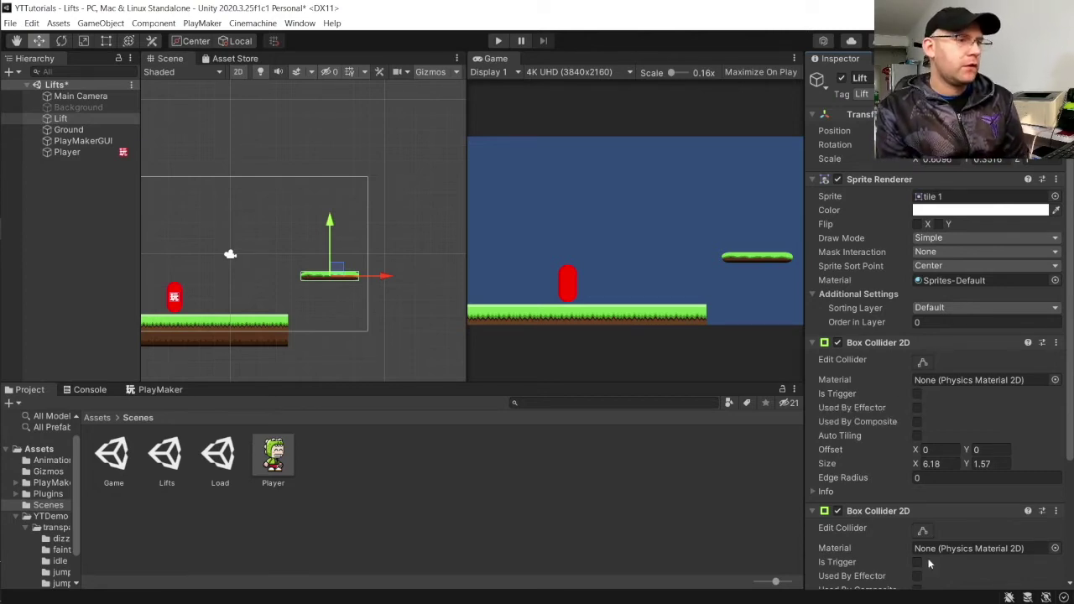
# Raise the second collider's bottom edge up to the grass line.
pyautogui.click(923, 530)
pyautogui.scroll(2, 358, 280)
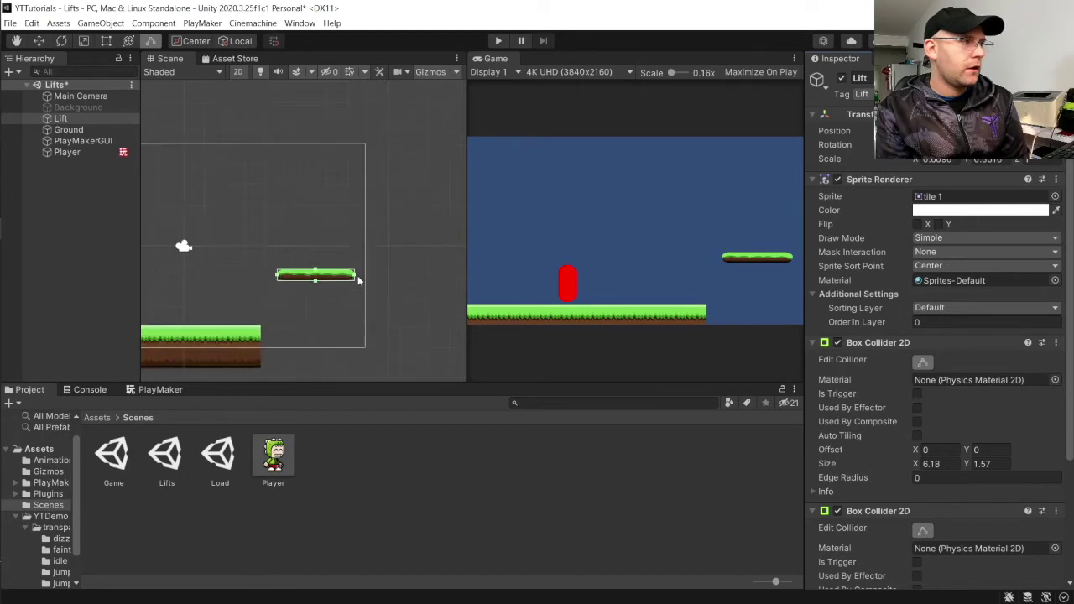
pyautogui.scroll(2, 358, 279)
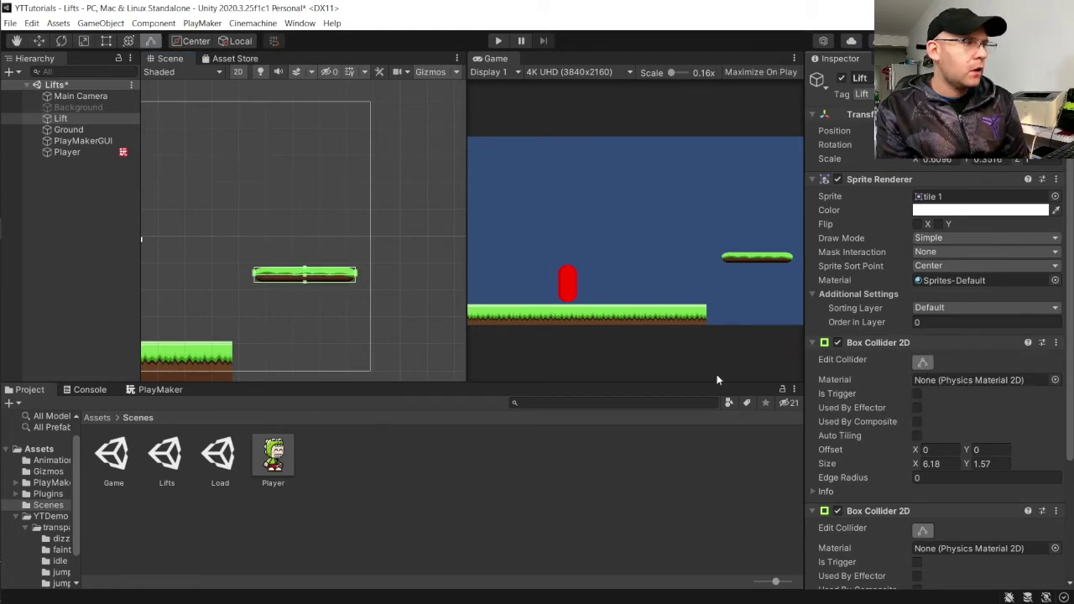
pyautogui.scroll(4, 318, 316)
pyautogui.moveTo(290, 252); pyautogui.dragTo(288, 236)
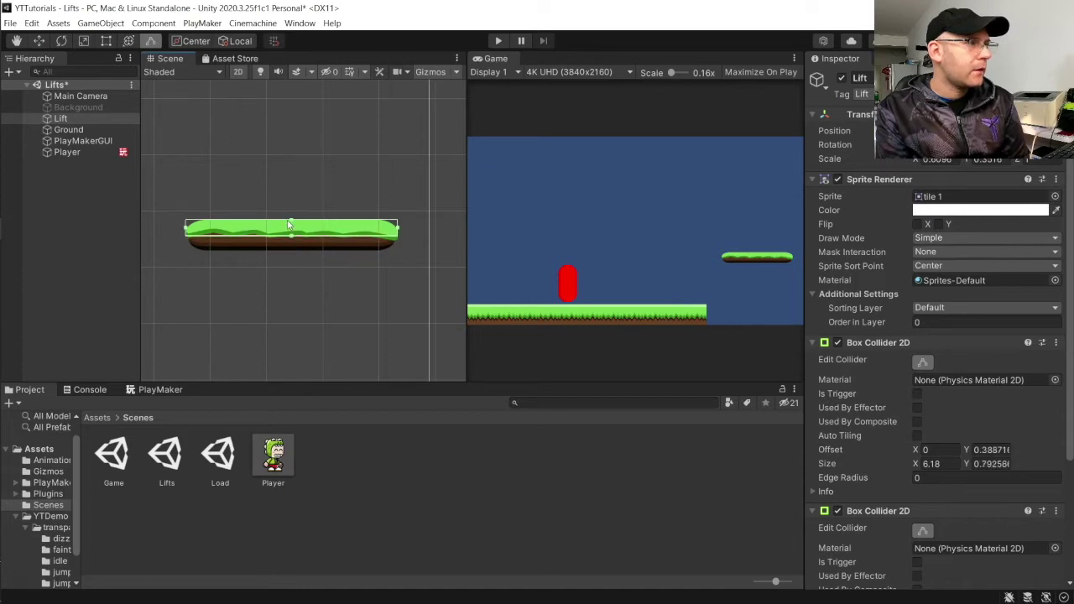
pyautogui.click(295, 206)
# Disable the second collider and raise the first collider's top edge slightly.
pyautogui.click(294, 234)
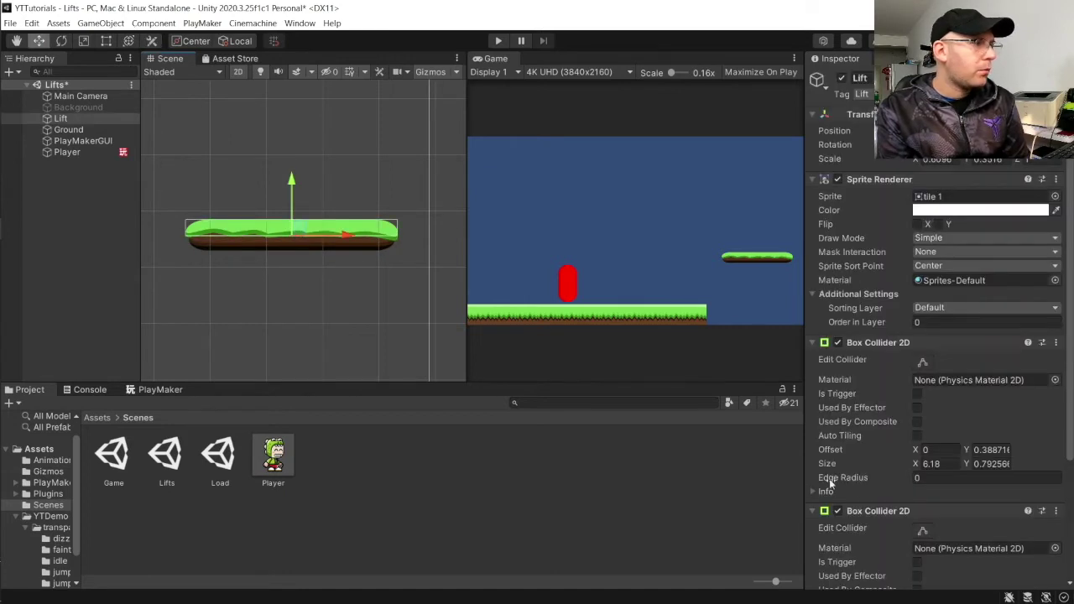
pyautogui.click(838, 511)
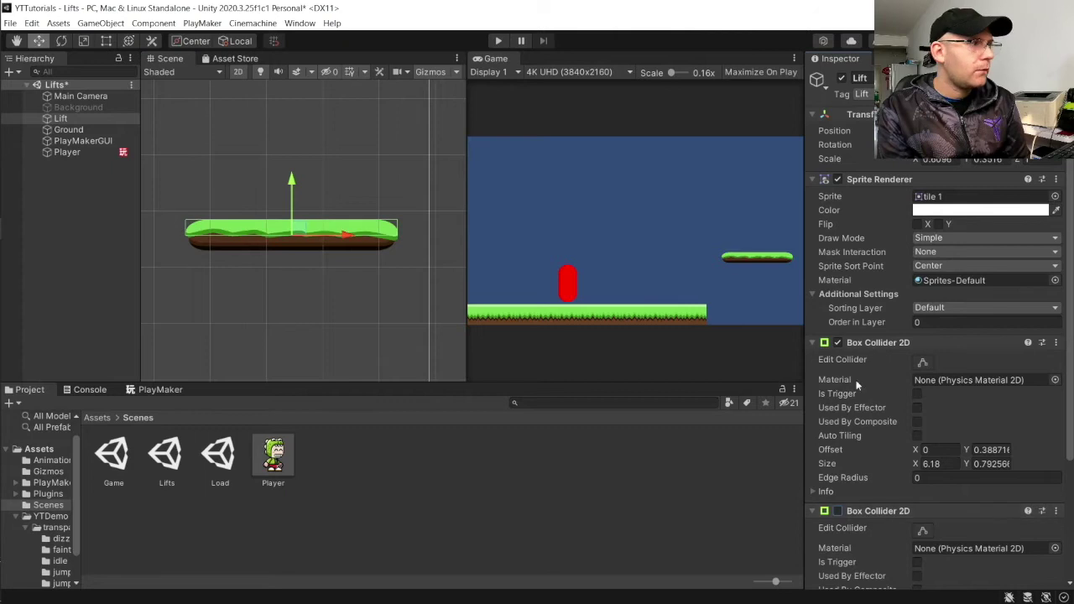
pyautogui.click(923, 364)
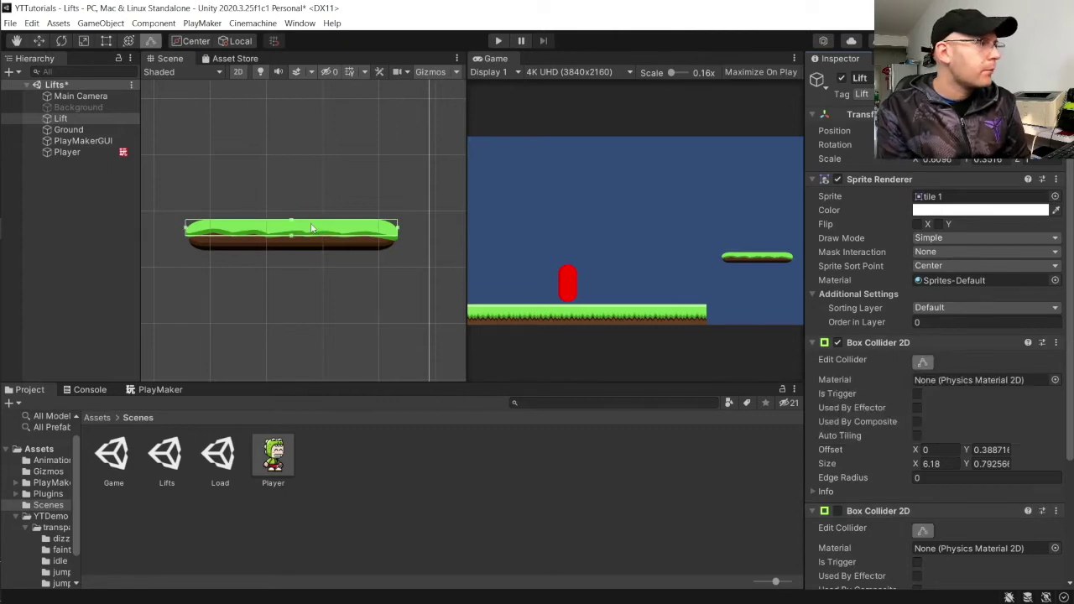
pyautogui.moveTo(293, 220); pyautogui.dragTo(293, 211)
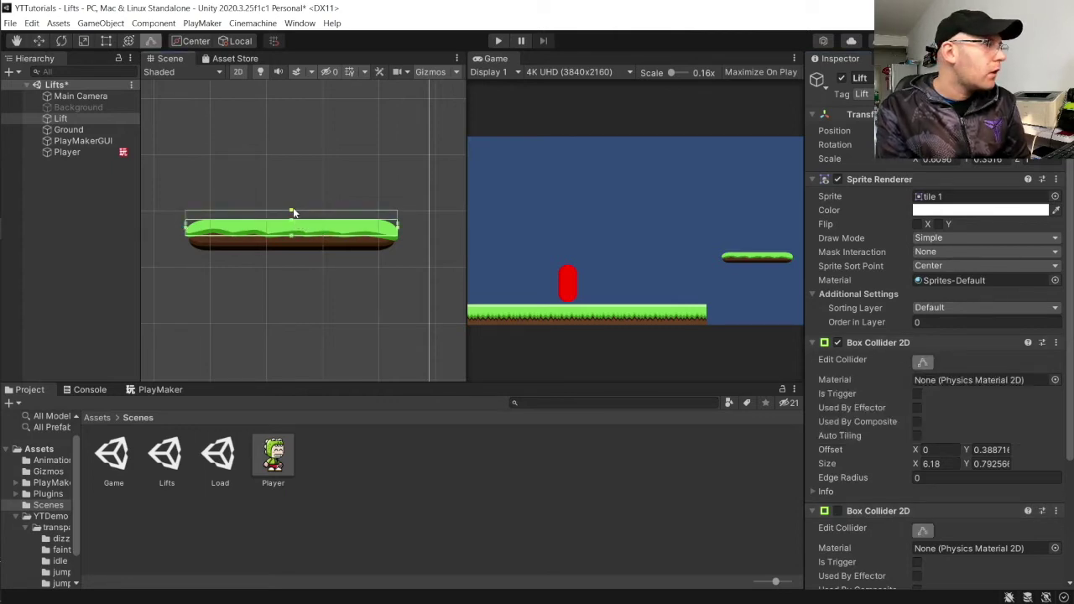
pyautogui.click(895, 513)
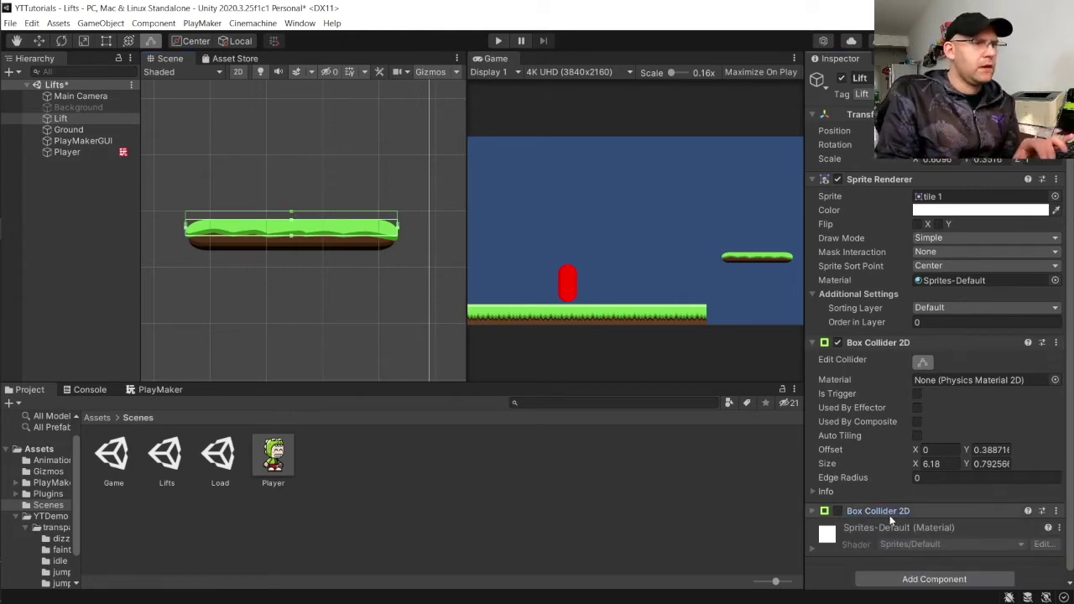
# Remove the redundant Box Collider 2D and nudge the remaining collider's top edge.
pyautogui.rightClick(889, 515)
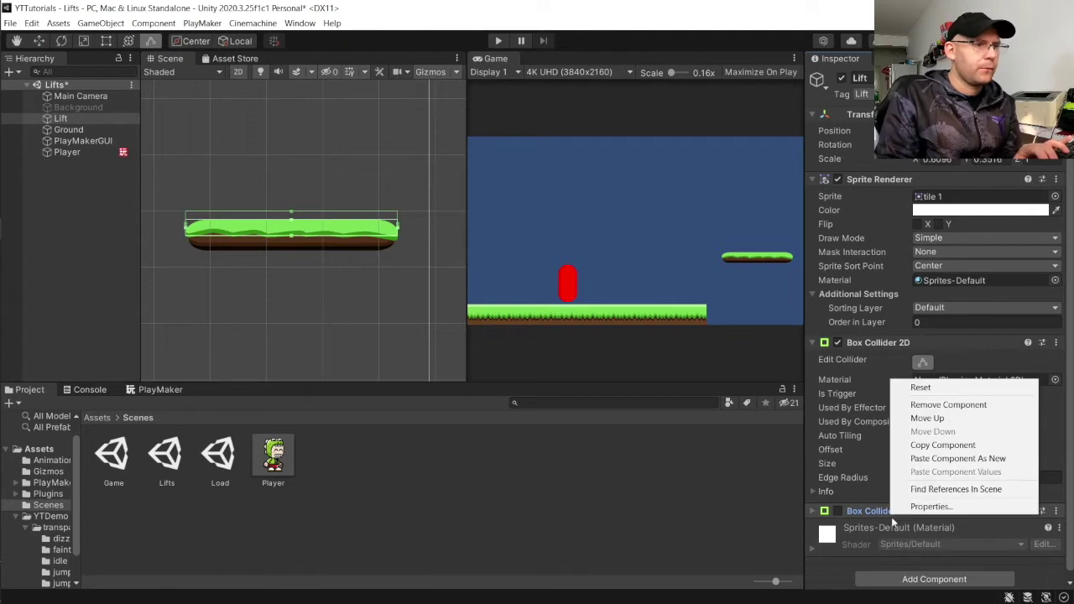
pyautogui.click(938, 406)
pyautogui.moveTo(291, 224); pyautogui.dragTo(292, 235)
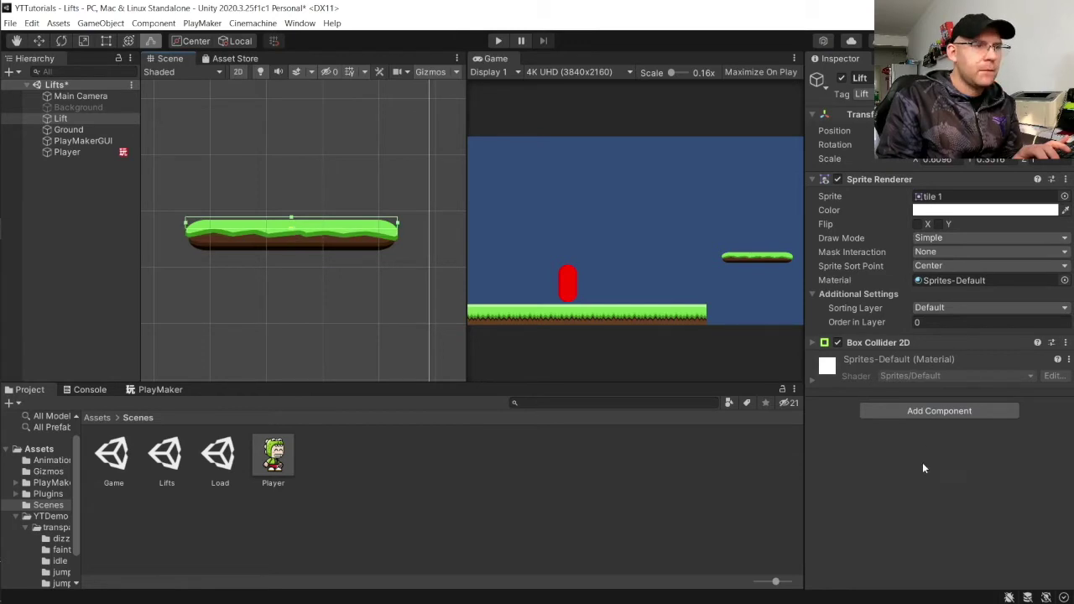
# Add a fresh Box Collider 2D and shrink it to a thin strip along the platform top.
pyautogui.click(937, 410)
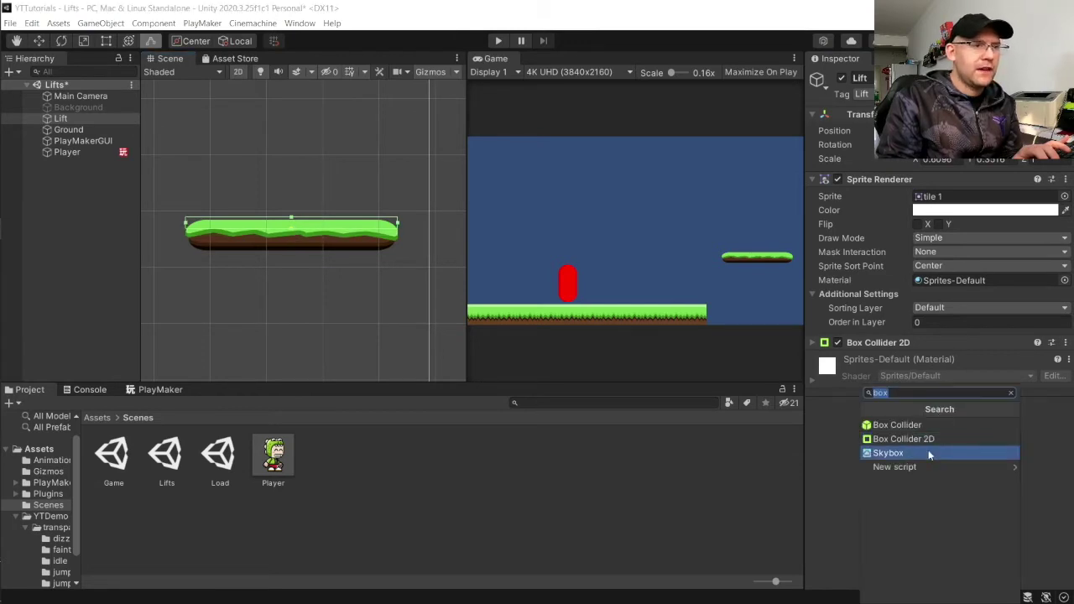
pyautogui.click(928, 441)
pyautogui.scroll(5, 284, 240)
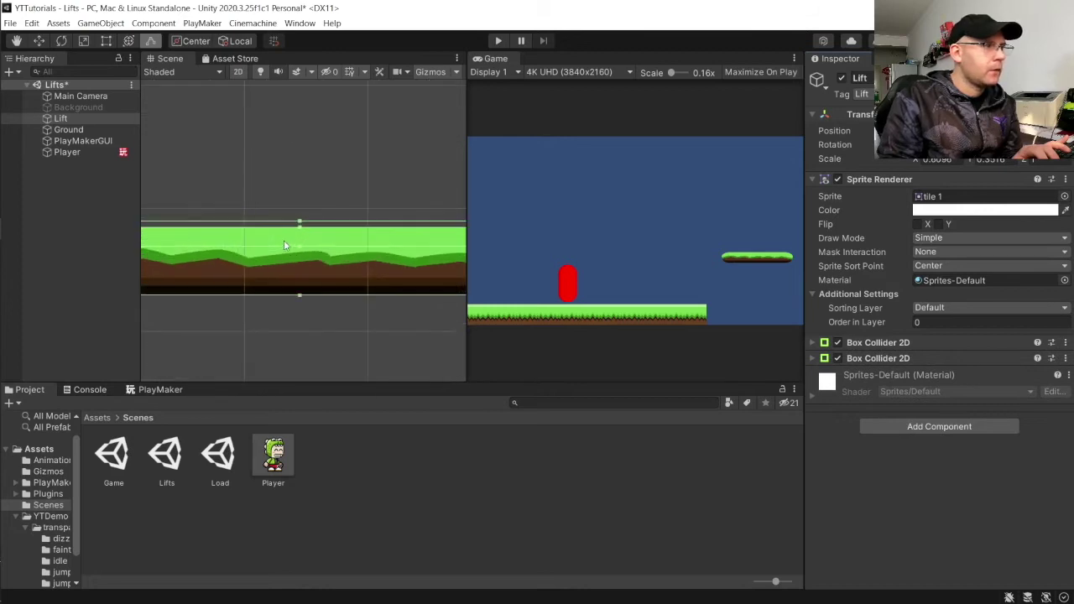
pyautogui.moveTo(301, 300); pyautogui.dragTo(302, 252)
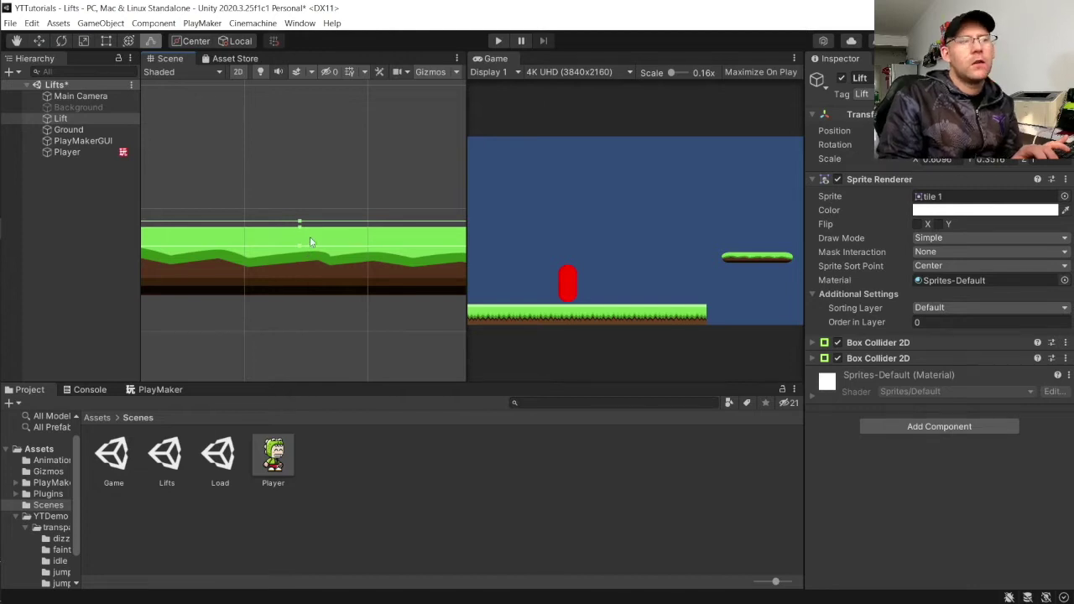
pyautogui.scroll(3, 302, 229)
pyautogui.scroll(-5, 303, 225)
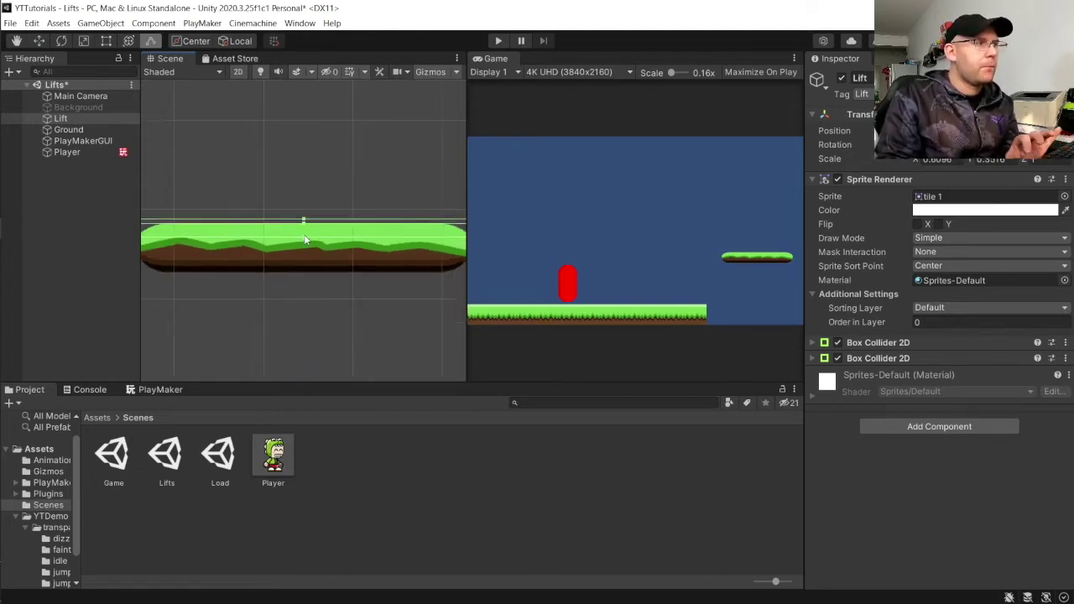
pyautogui.click(327, 192)
# Frame the camera area and switch the bottom panel to the PlayMaker editor.
pyautogui.scroll(-8, 252, 252)
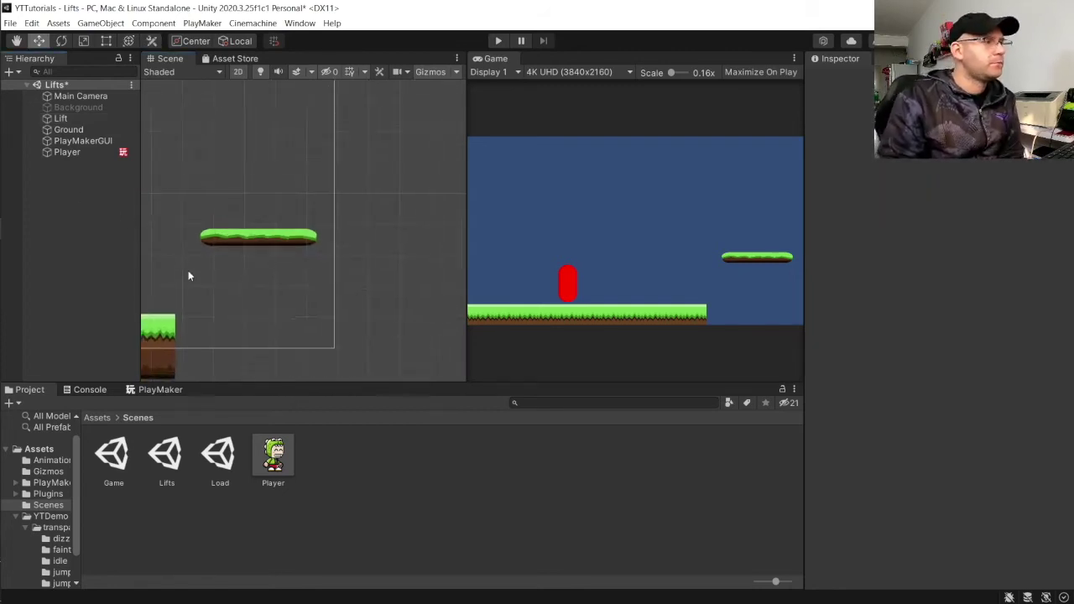
pyautogui.scroll(-5, 282, 261)
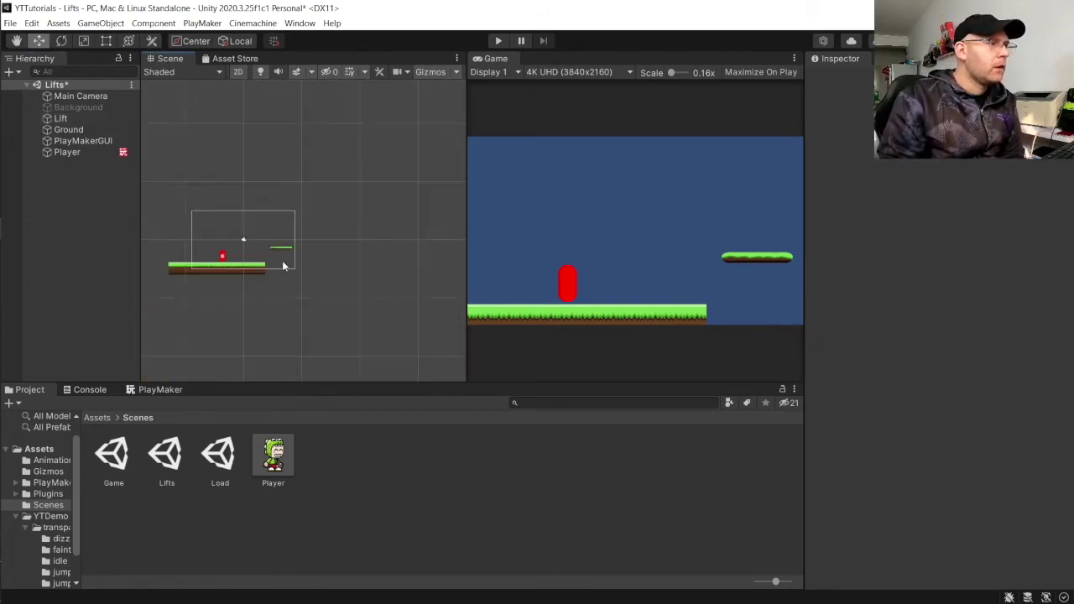
pyautogui.scroll(3, 295, 242)
pyautogui.scroll(5, 311, 288)
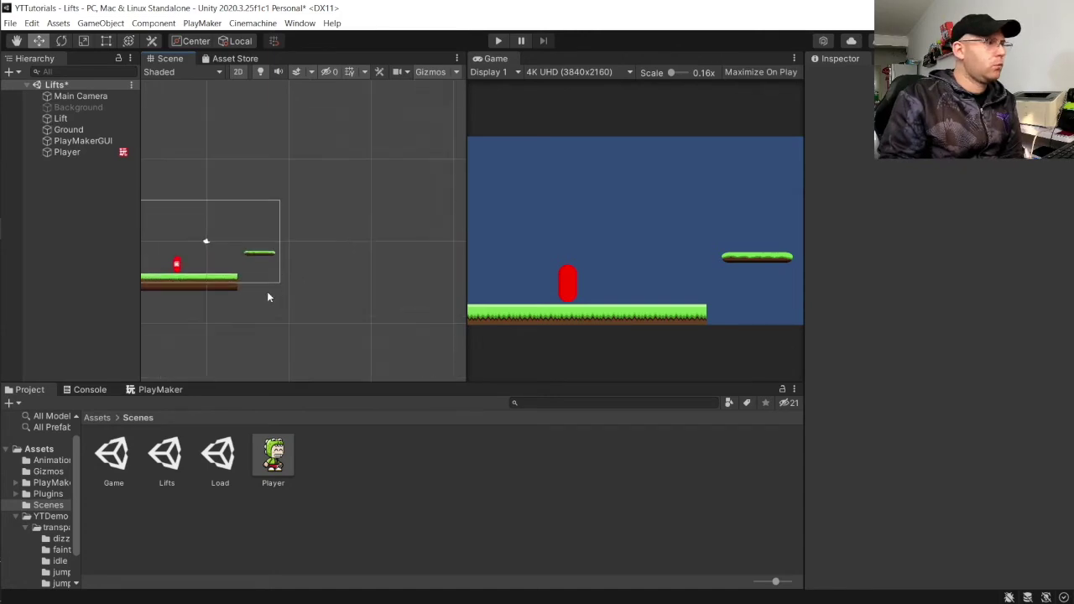
pyautogui.moveTo(243, 270); pyautogui.dragTo(328, 283, button='middle')
pyautogui.scroll(3, 335, 291)
pyautogui.click(160, 392)
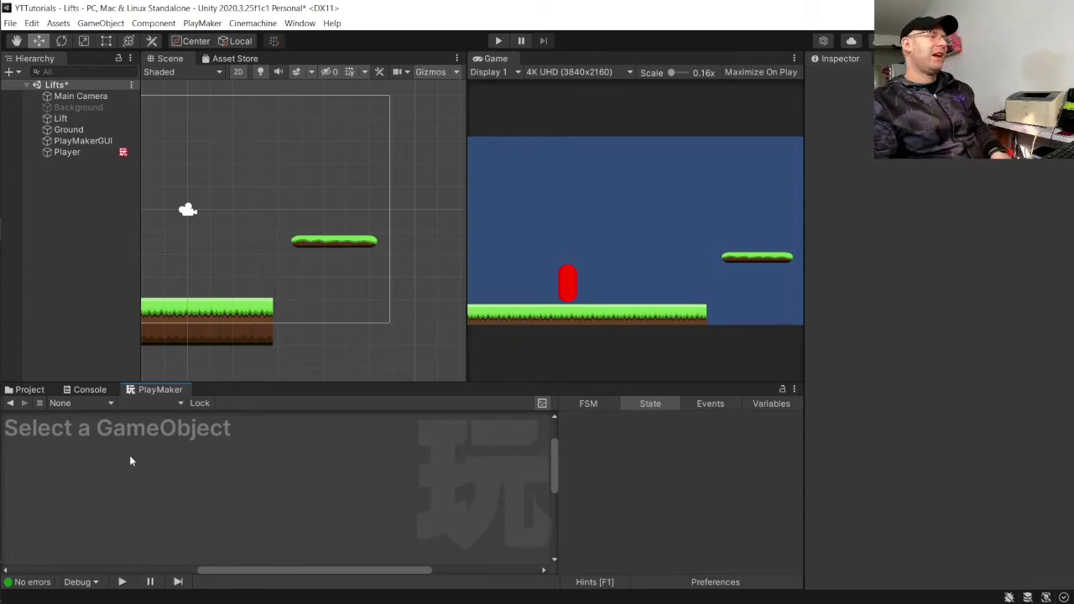
# Select the Lift and bring up the PlayMaker graph's context menu.
pyautogui.click(62, 116)
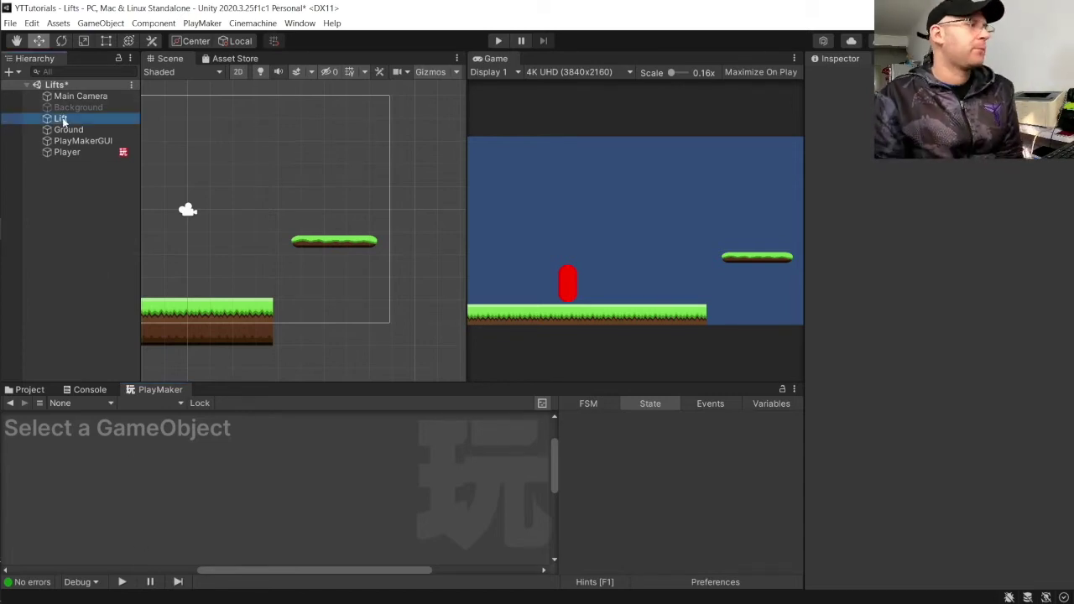
pyautogui.click(95, 466)
pyautogui.rightClick(95, 466)
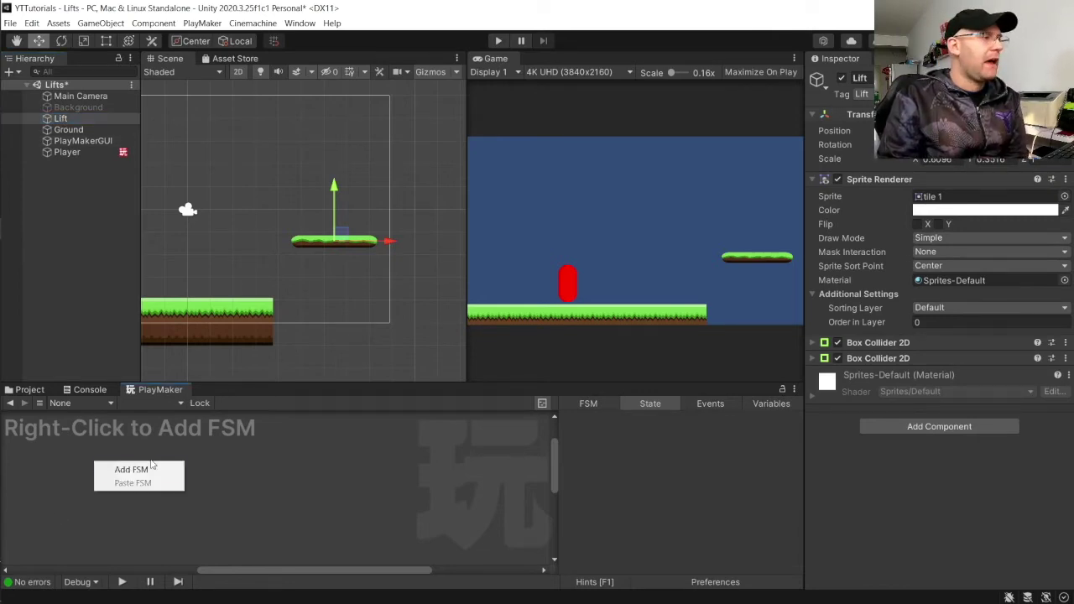
# Add an FSM to the Lift with a second state.
pyautogui.click(134, 469)
pyautogui.rightClick(205, 500)
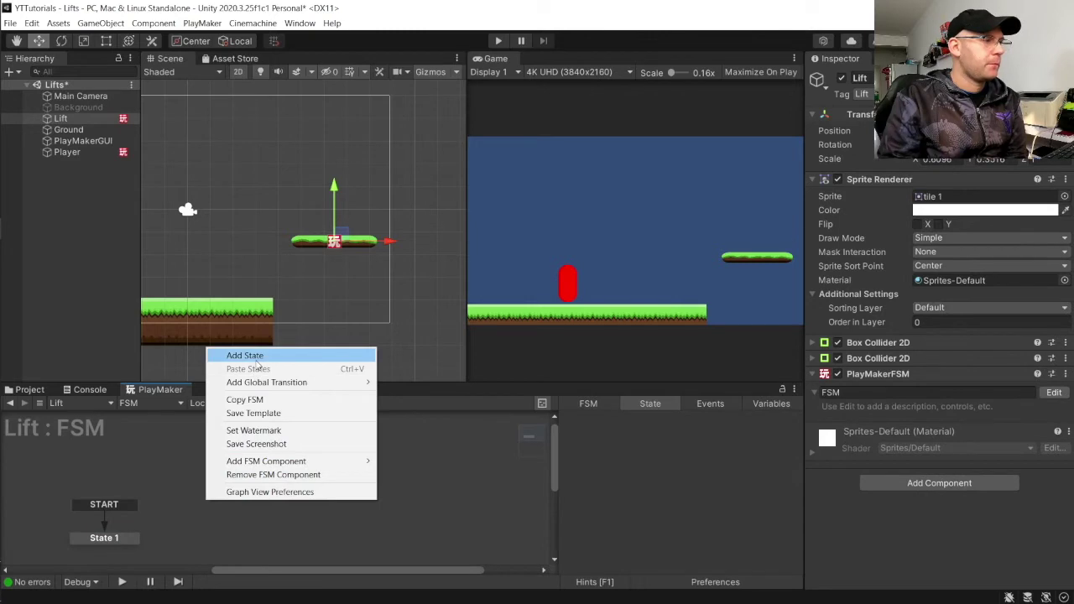
pyautogui.click(244, 355)
pyautogui.moveTo(124, 544); pyautogui.dragTo(124, 526)
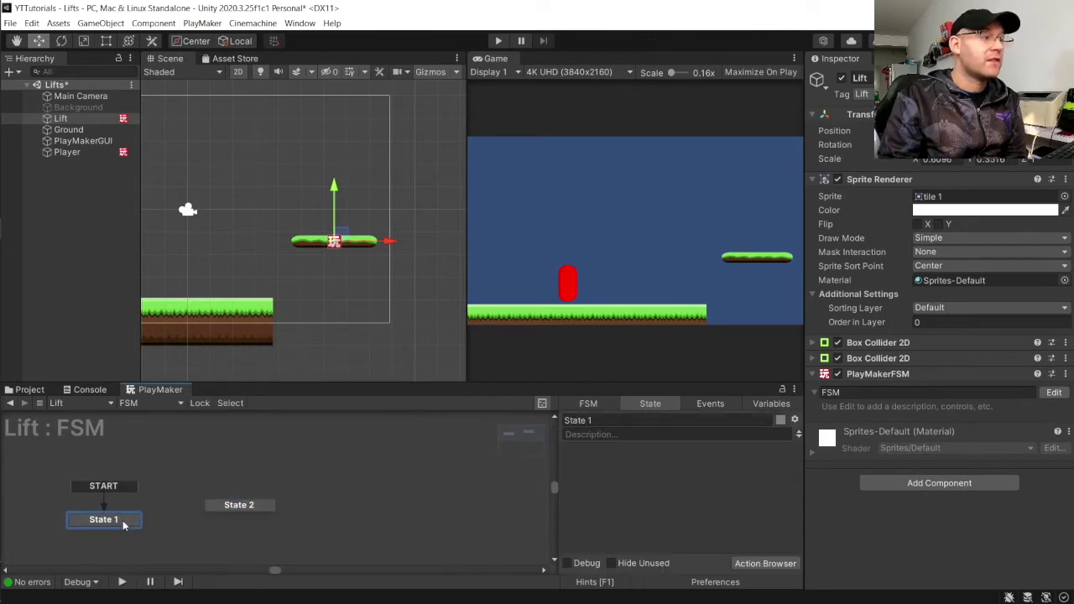
# Give both states a FINISHED transition and link them to each other.
pyautogui.rightClick(124, 525)
pyautogui.moveTo(199, 410)
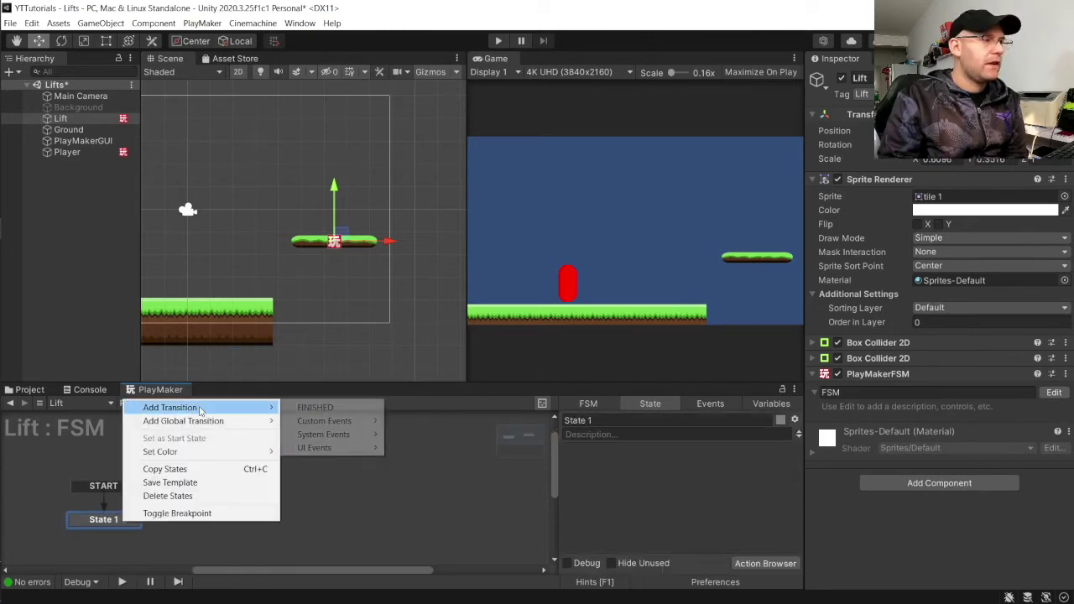
pyautogui.click(316, 407)
pyautogui.rightClick(246, 506)
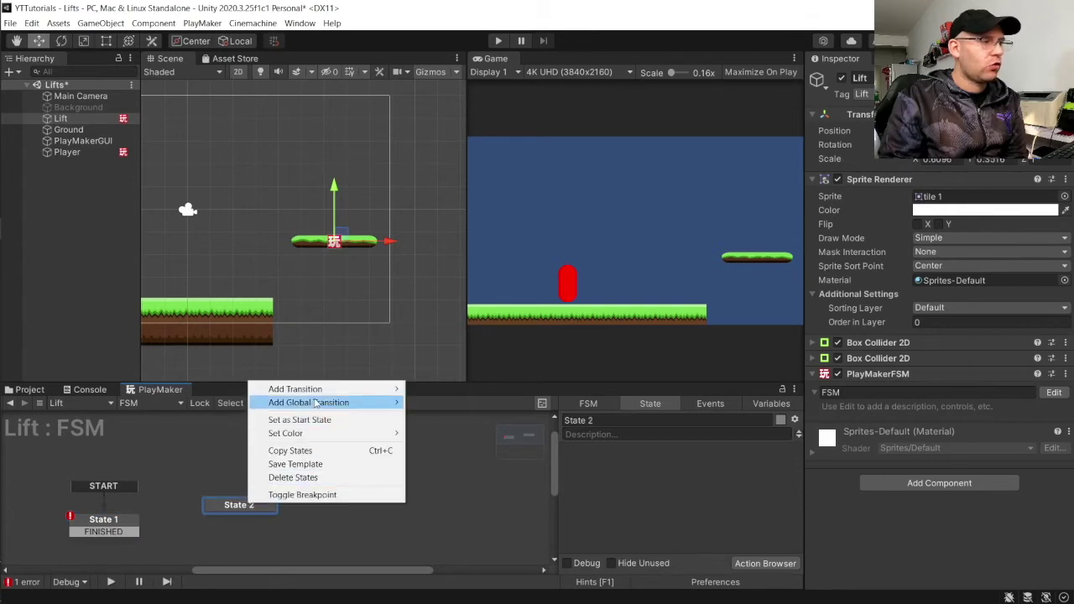
pyautogui.moveTo(336, 390)
pyautogui.click(436, 390)
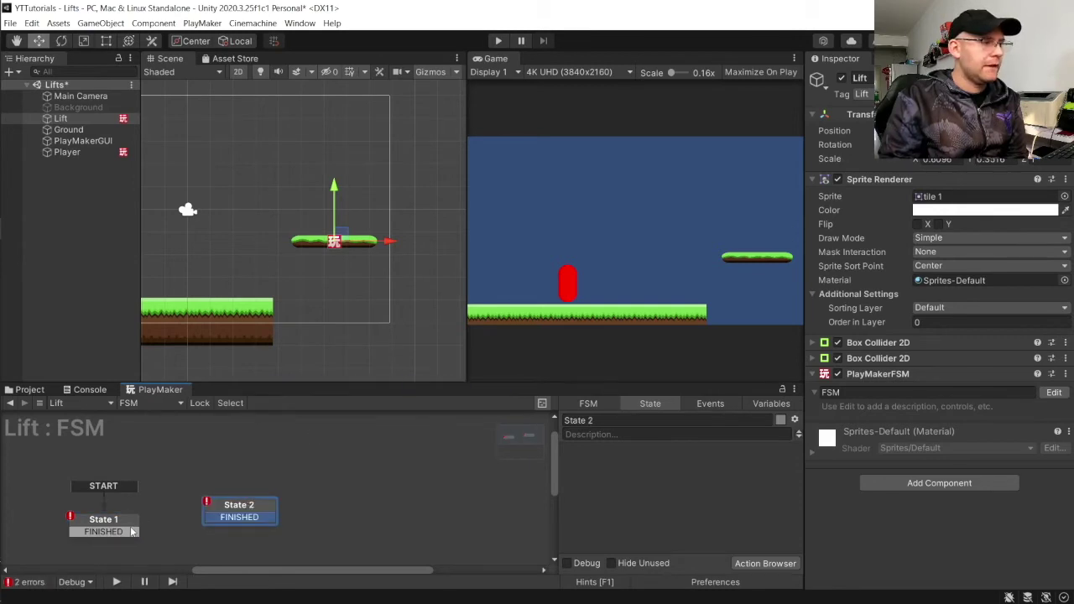
pyautogui.moveTo(134, 531); pyautogui.dragTo(115, 518)
# Rename the states MoveUp and MoveDown.
pyautogui.click(115, 518)
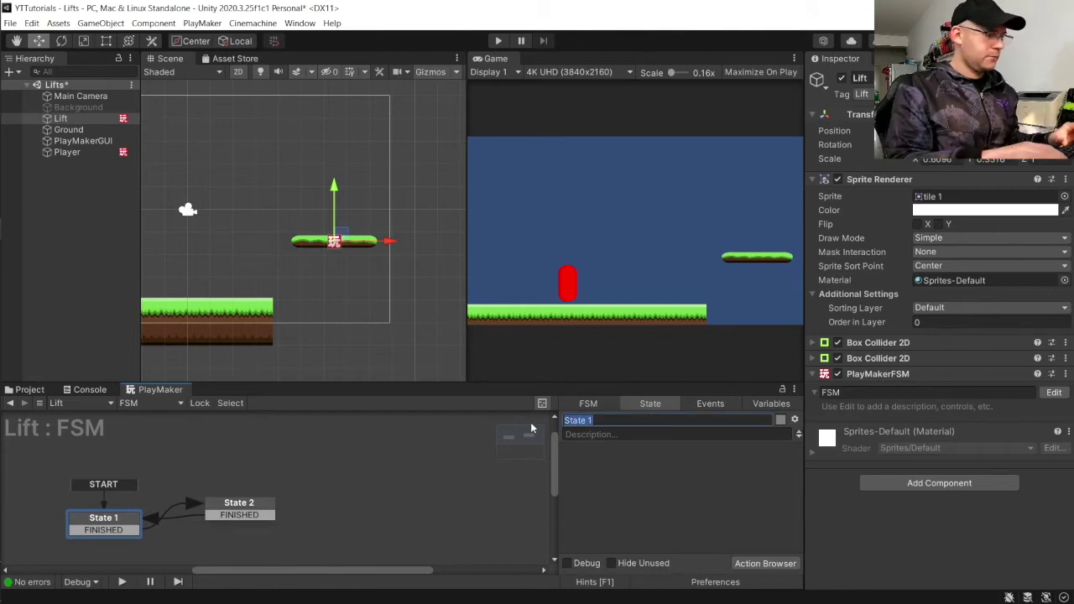
pyautogui.write('MoveUp')
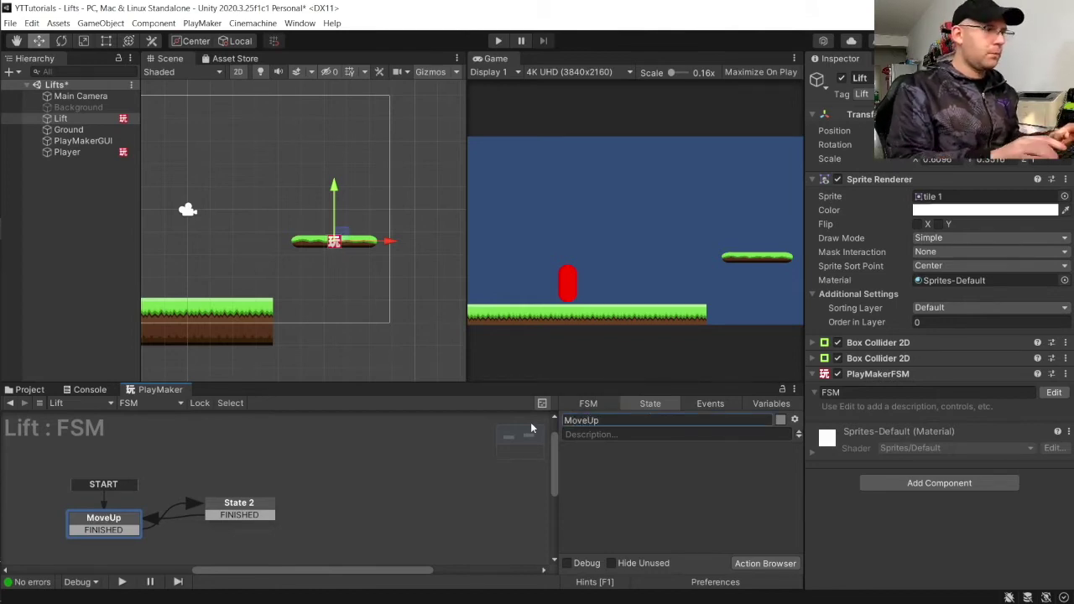
pyautogui.click(261, 508)
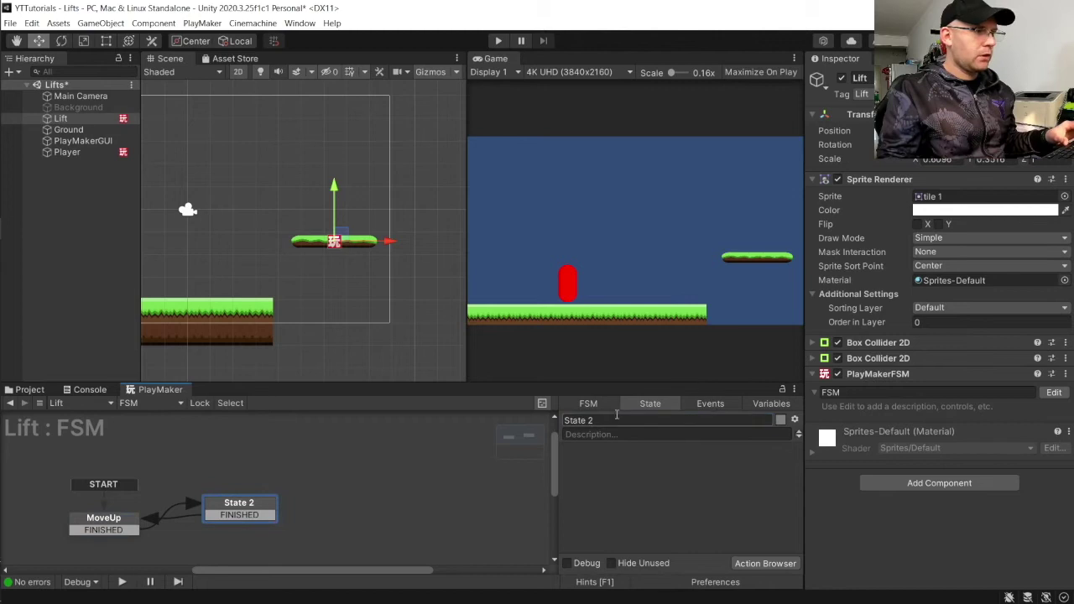
pyautogui.write('MoveDown')
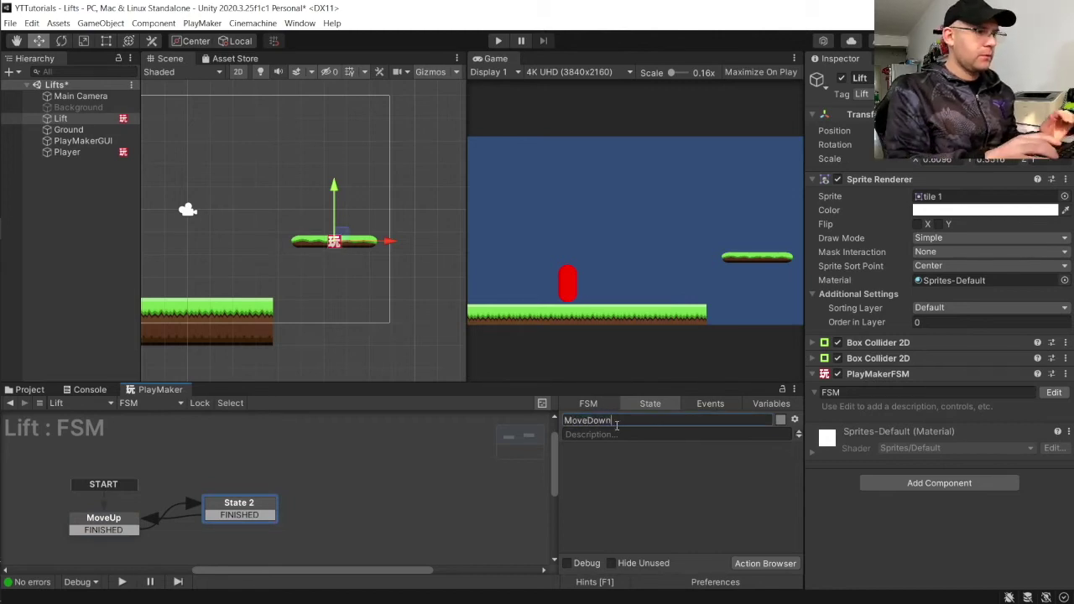
pyautogui.press('Return')
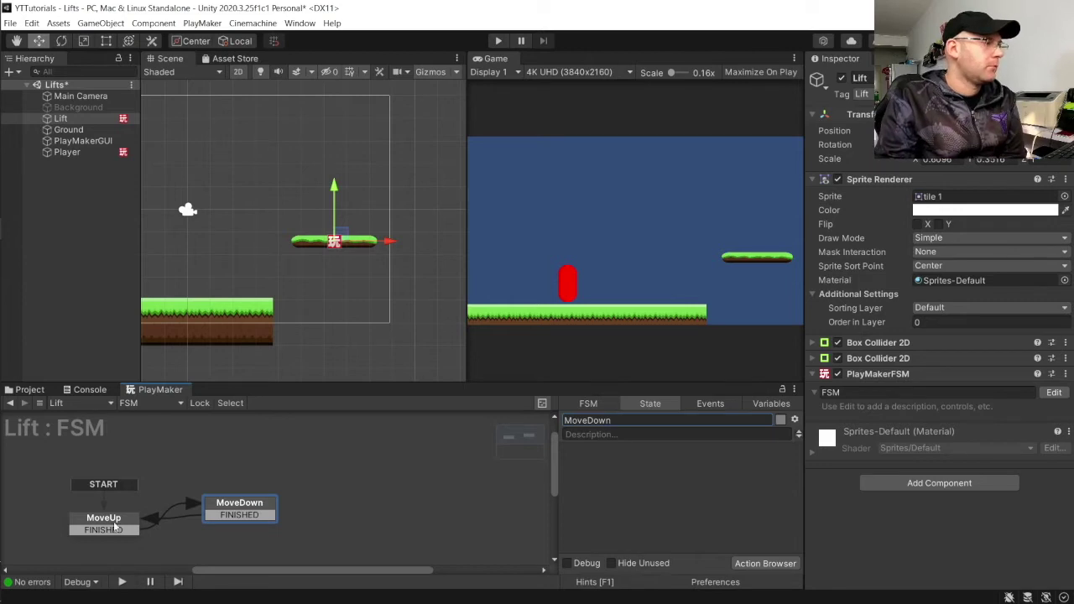
pyautogui.moveTo(115, 526); pyautogui.dragTo(115, 519)
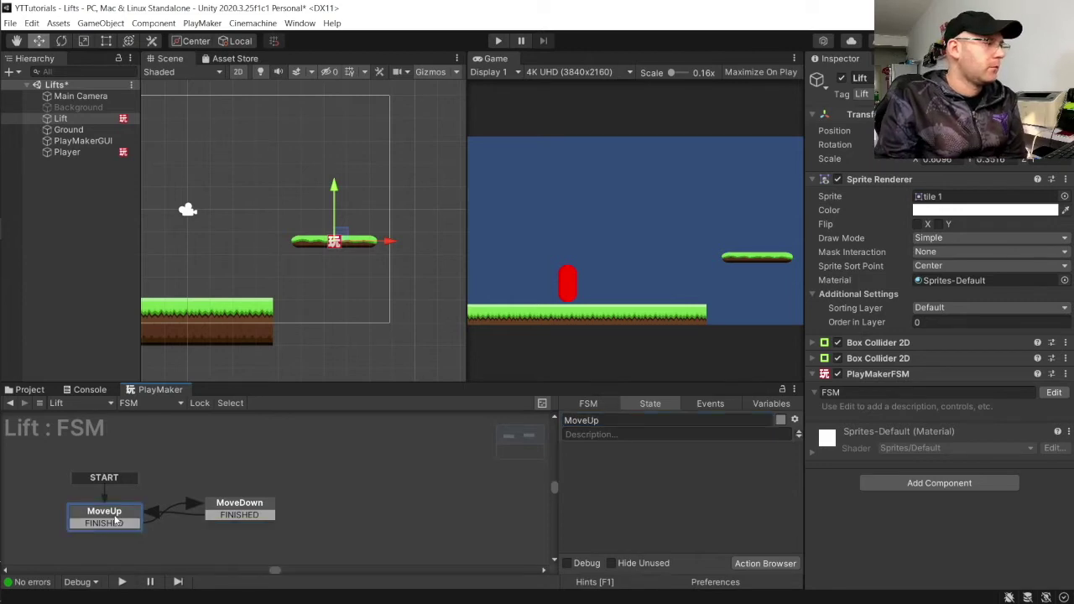
# Add a Tween Position action to the MoveUp state.
pyautogui.click(758, 564)
pyautogui.write('twe')
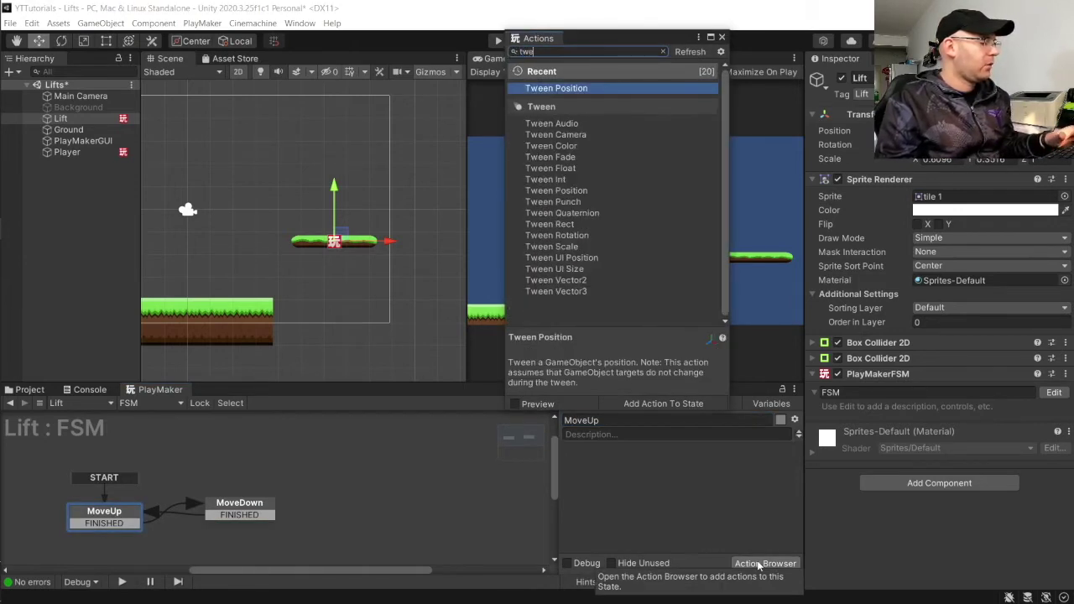
pyautogui.press('Return')
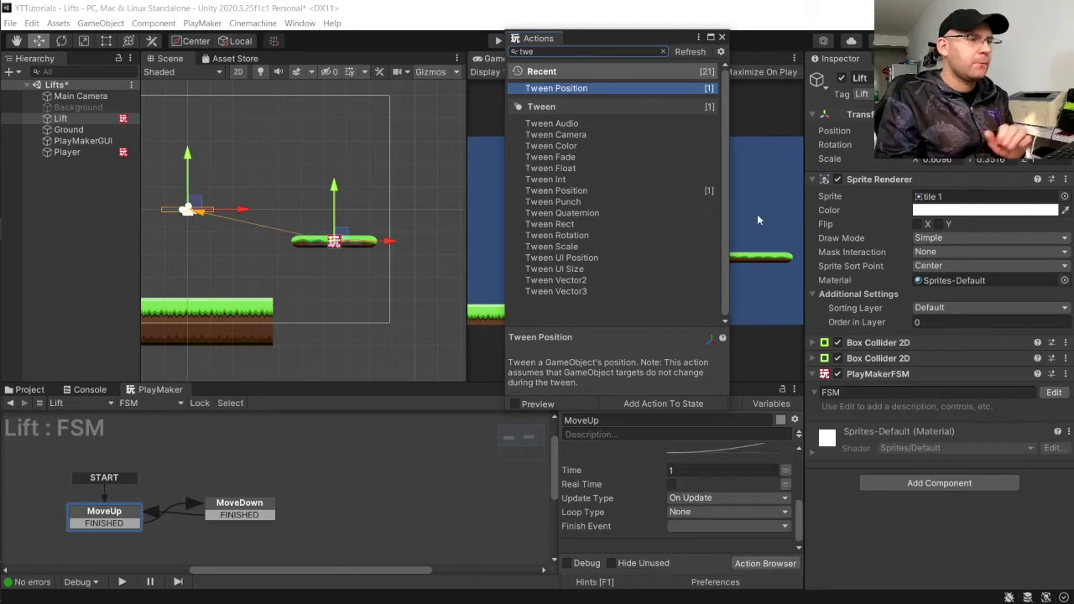
pyautogui.click(722, 37)
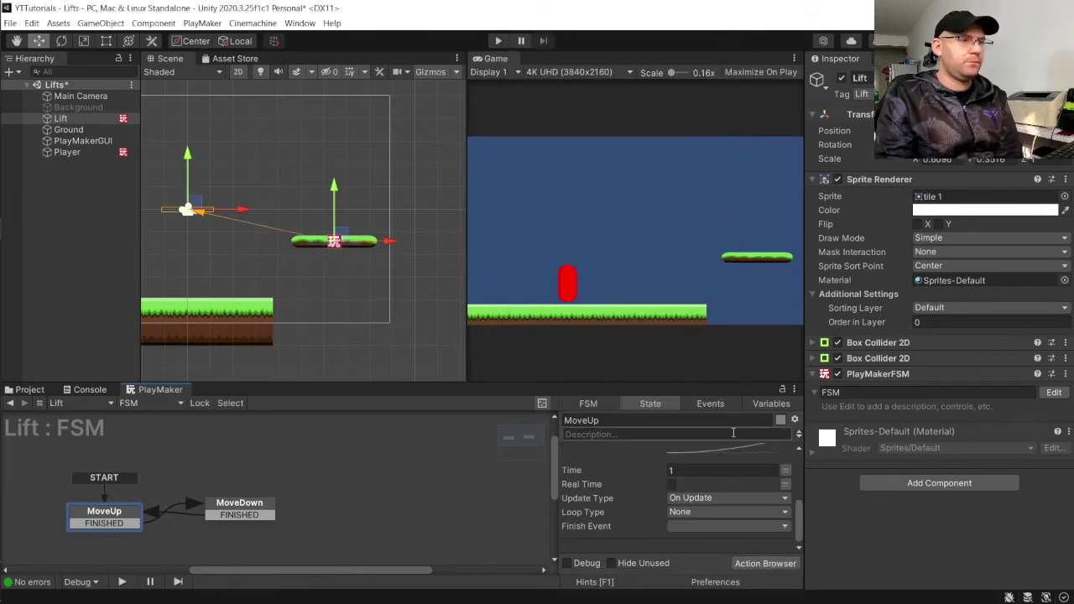
# Set the tween target to the lift's X of 6.447 and raise its Y to 2.153.
pyautogui.scroll(5, 693, 502)
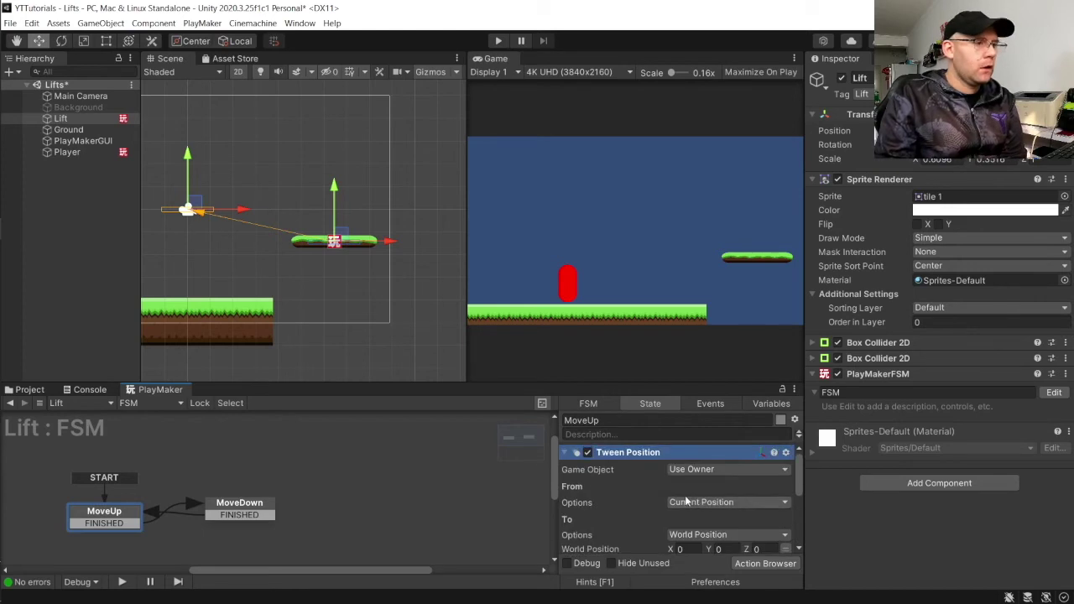
pyautogui.scroll(3, 252, 235)
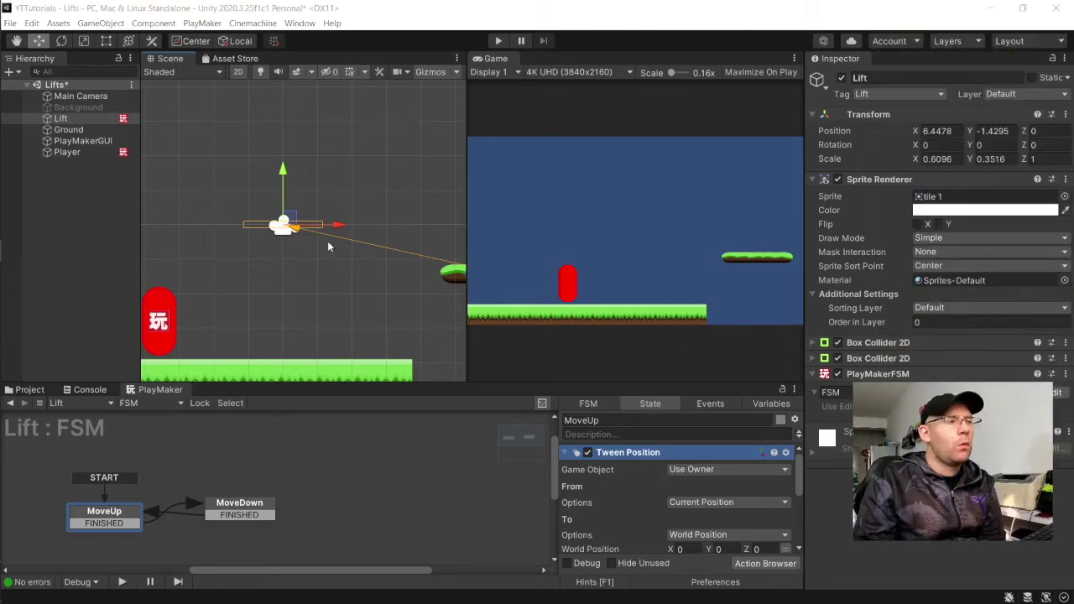
pyautogui.scroll(-2, 328, 247)
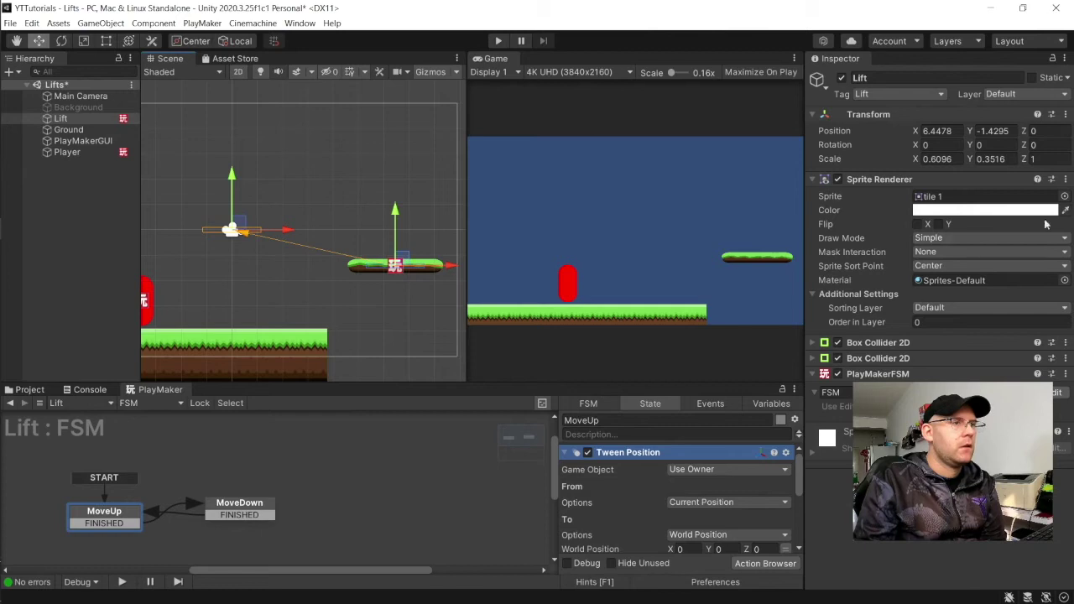
pyautogui.click(938, 131)
pyautogui.hotkey('ctrl', 'c')
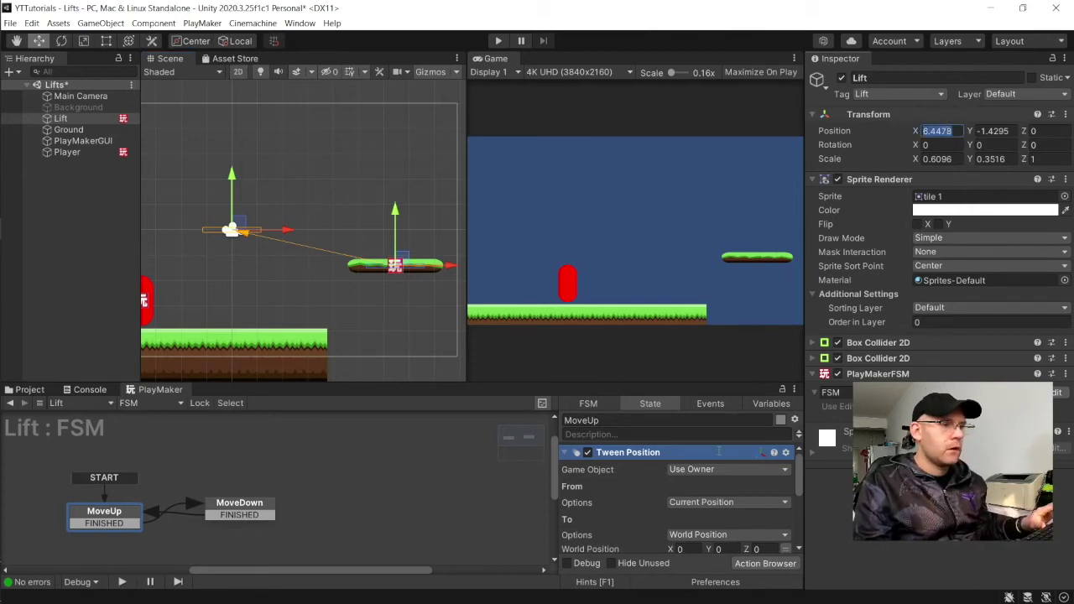
pyautogui.scroll(-2, 685, 521)
pyautogui.click(680, 508)
pyautogui.hotkey('ctrl', 'v')
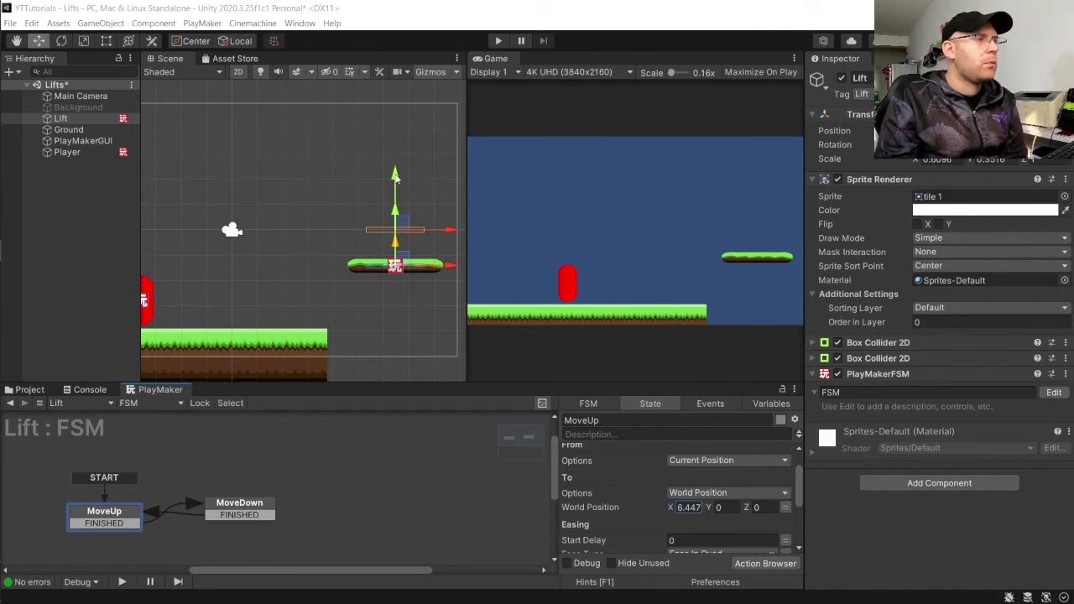
pyautogui.moveTo(395, 174); pyautogui.dragTo(395, 121)
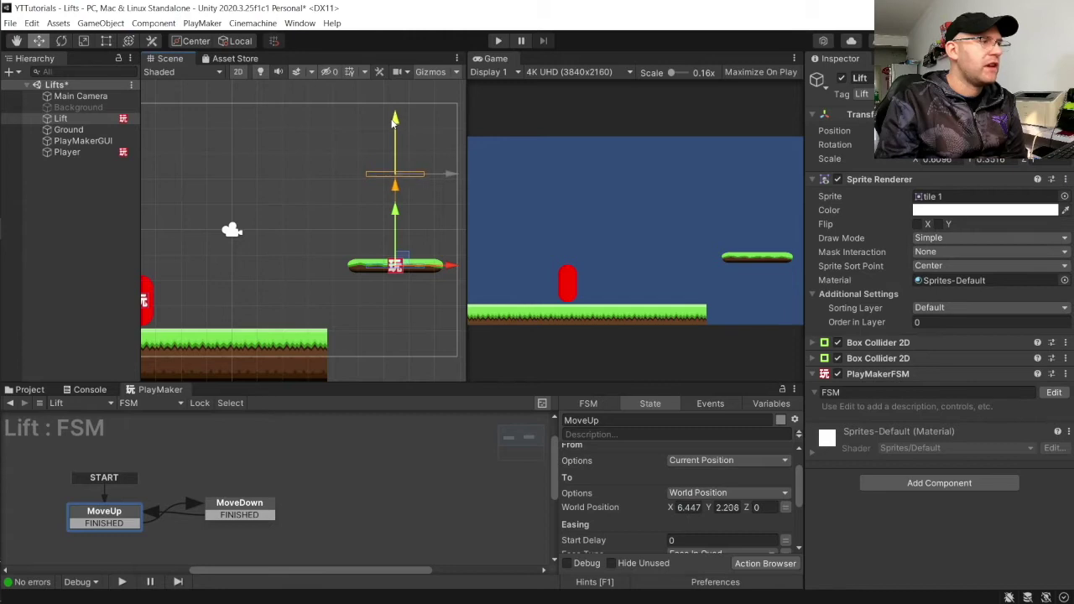
pyautogui.click(688, 541)
# Set the MoveUp tween's ease type to Linear.
pyautogui.scroll(-2, 641, 492)
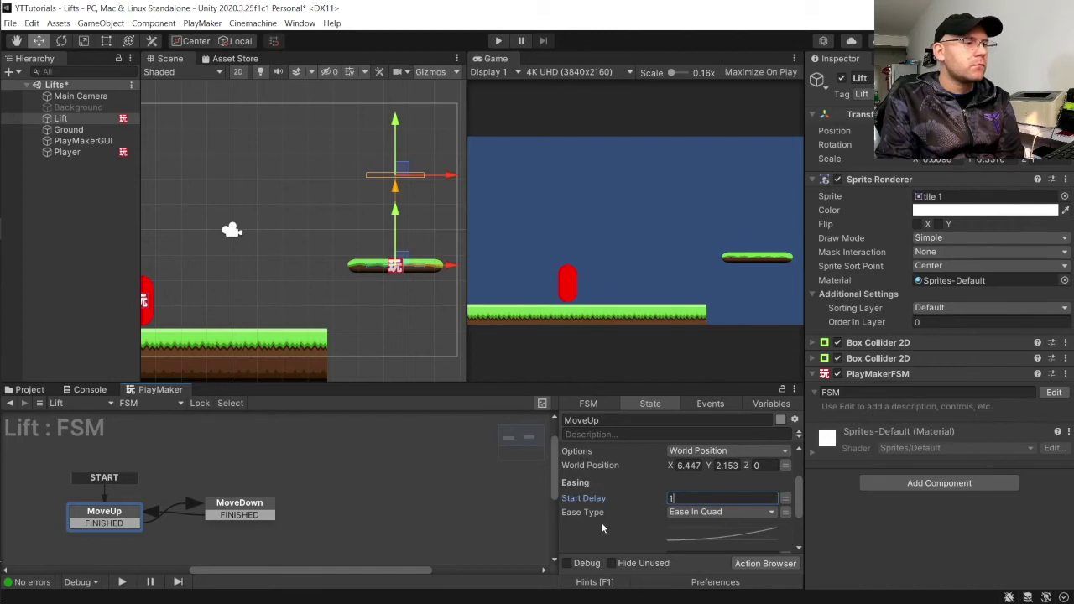
pyautogui.click(681, 517)
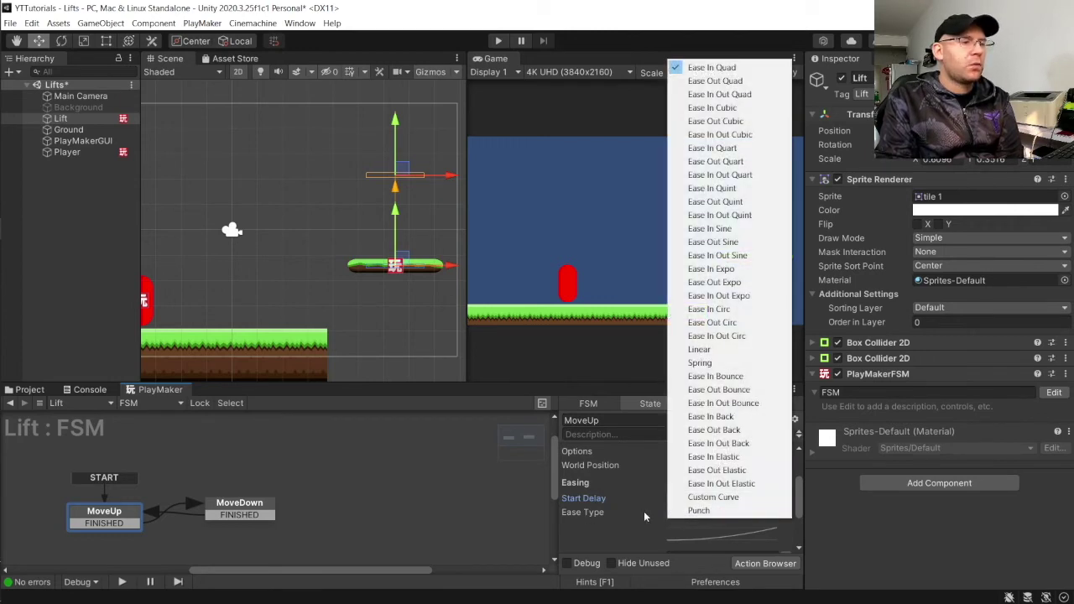
pyautogui.click(640, 517)
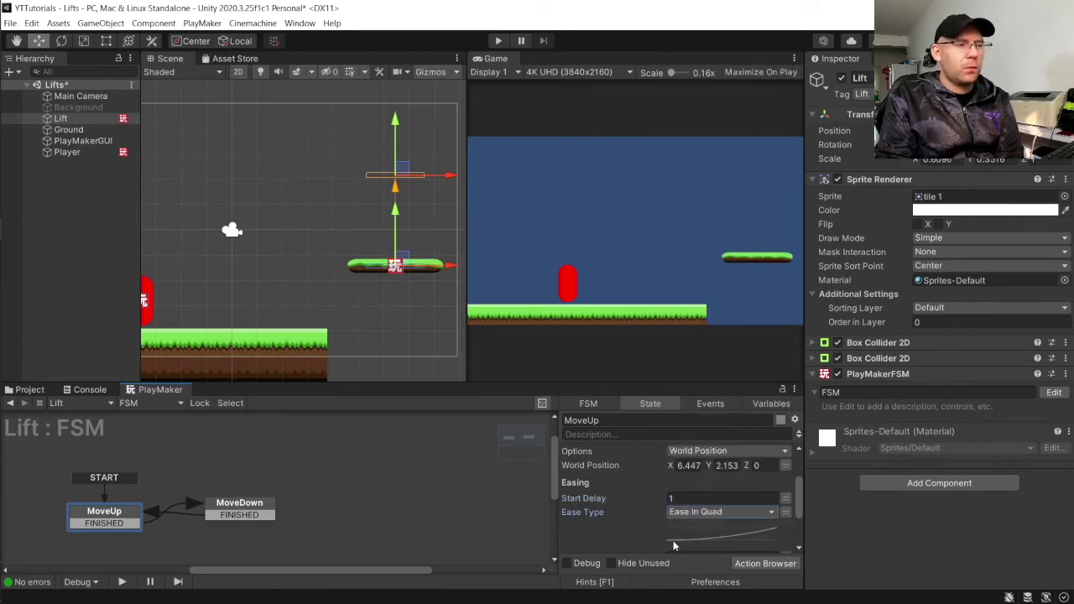
pyautogui.click(769, 512)
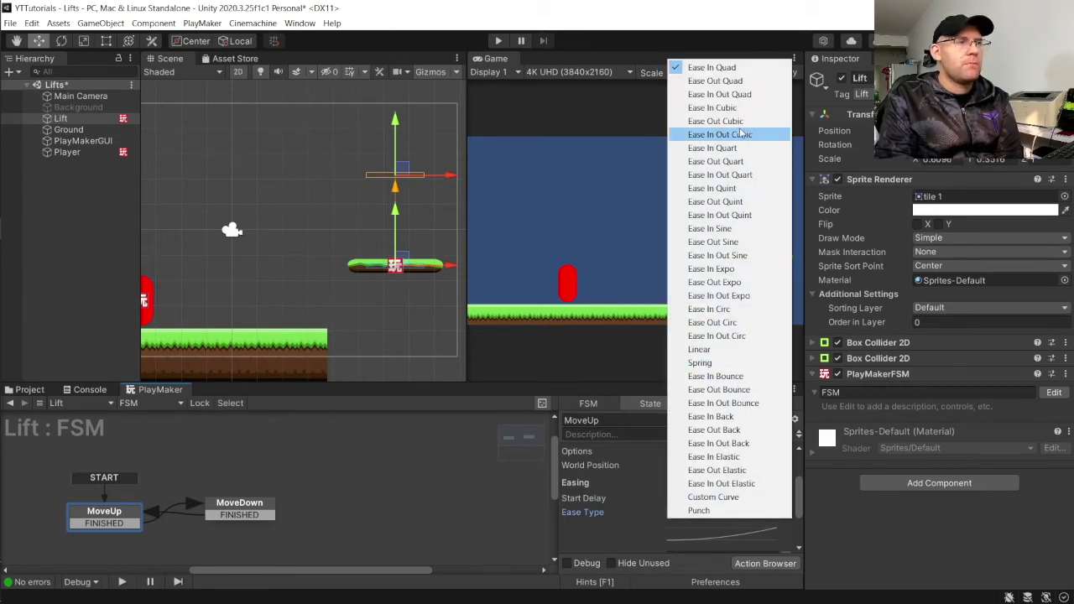
pyautogui.click(701, 350)
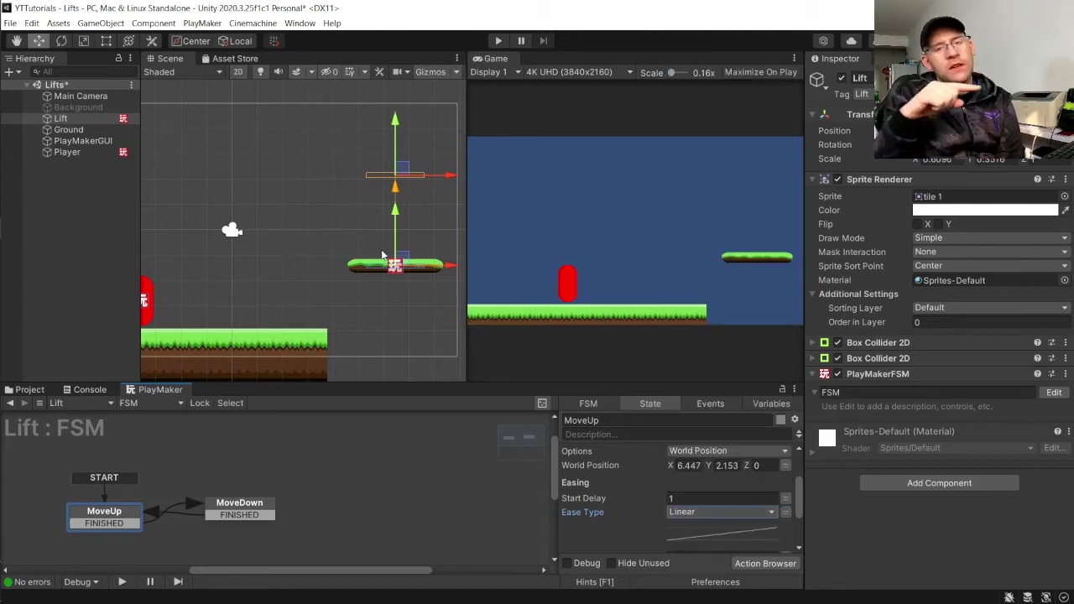
# Enable Real Time and send FINISHED as the tween's finish event.
pyautogui.scroll(-3, 709, 537)
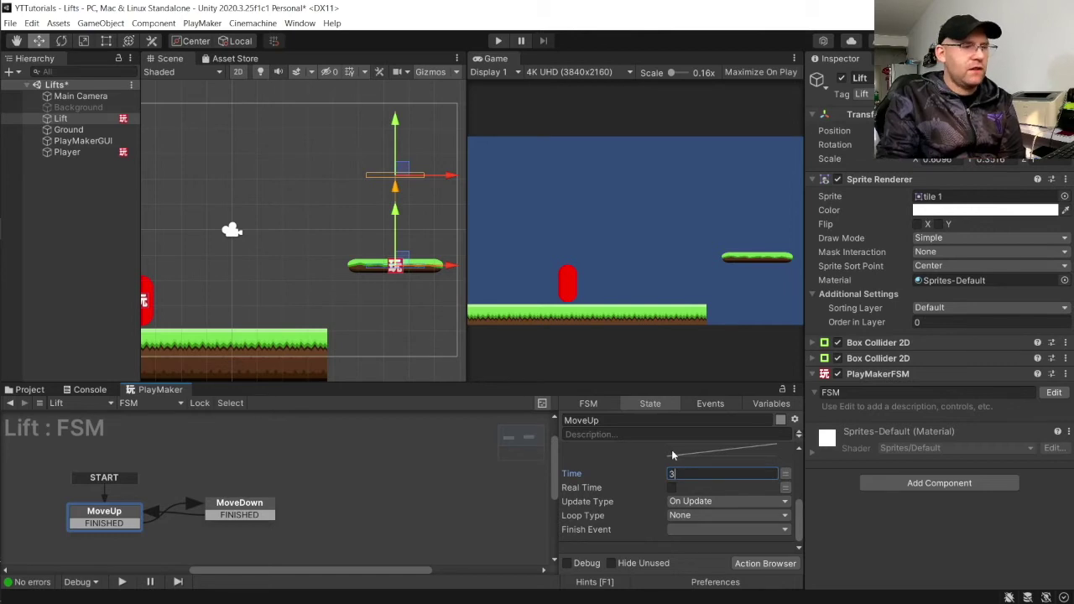
pyautogui.click(672, 487)
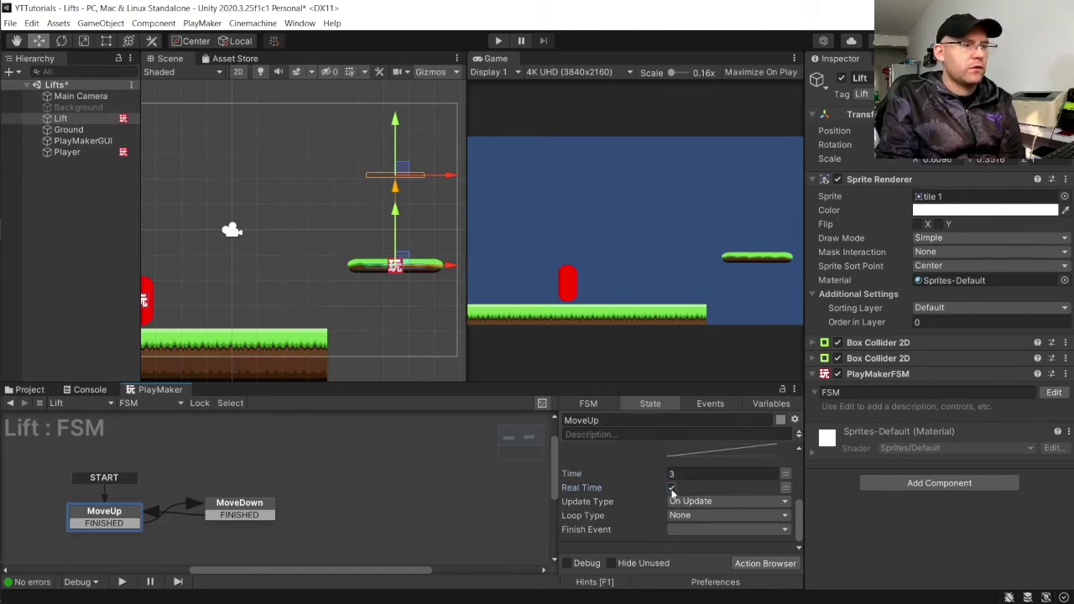
pyautogui.click(689, 530)
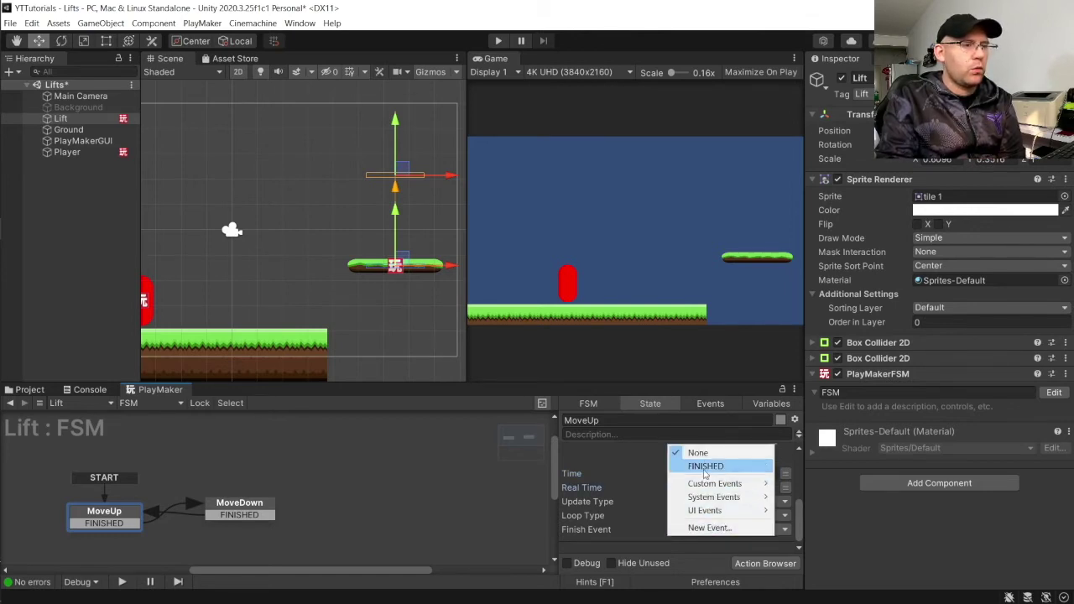
pyautogui.click(695, 467)
pyautogui.scroll(5, 599, 489)
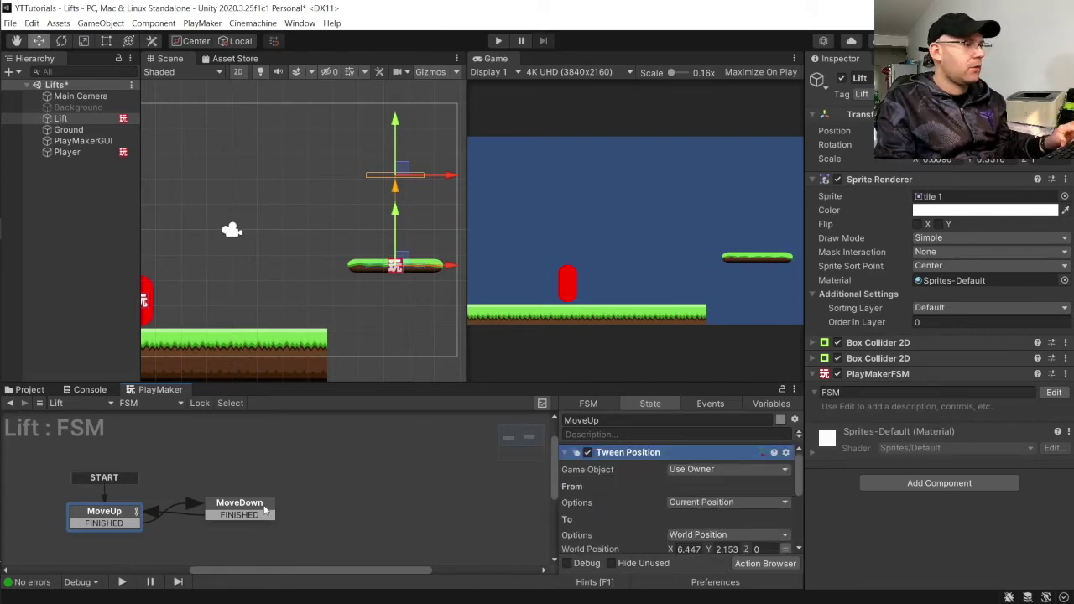
# Paste the tween into MoveDown and lower its target to Y -4.55.
pyautogui.click(265, 510)
pyautogui.hotkey('ctrl', 'v')
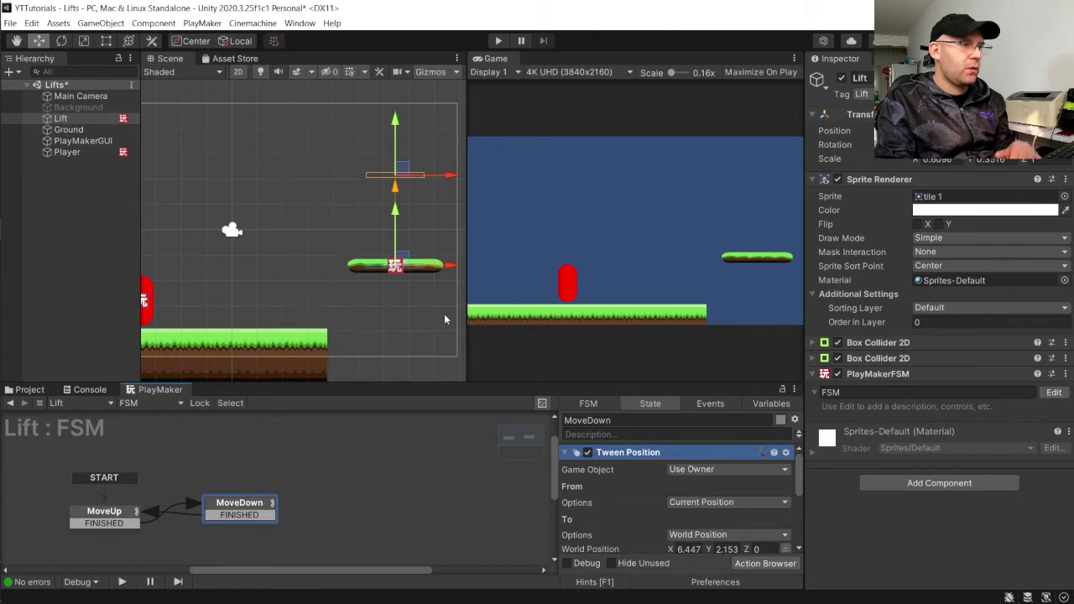
pyautogui.moveTo(395, 122); pyautogui.dragTo(379, 287)
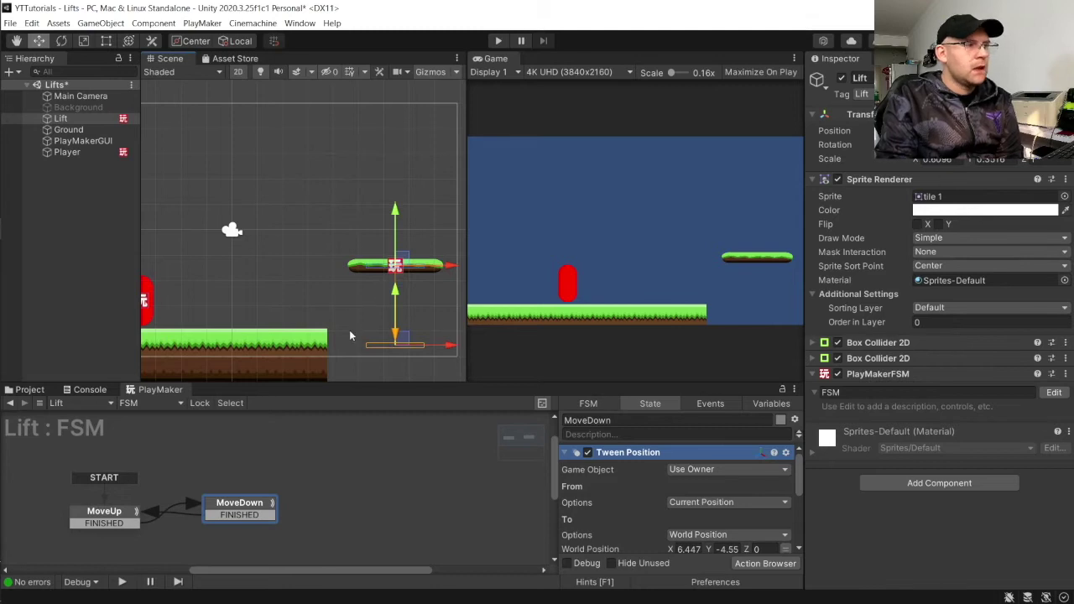
pyautogui.moveTo(351, 335); pyautogui.dragTo(313, 345, button='middle')
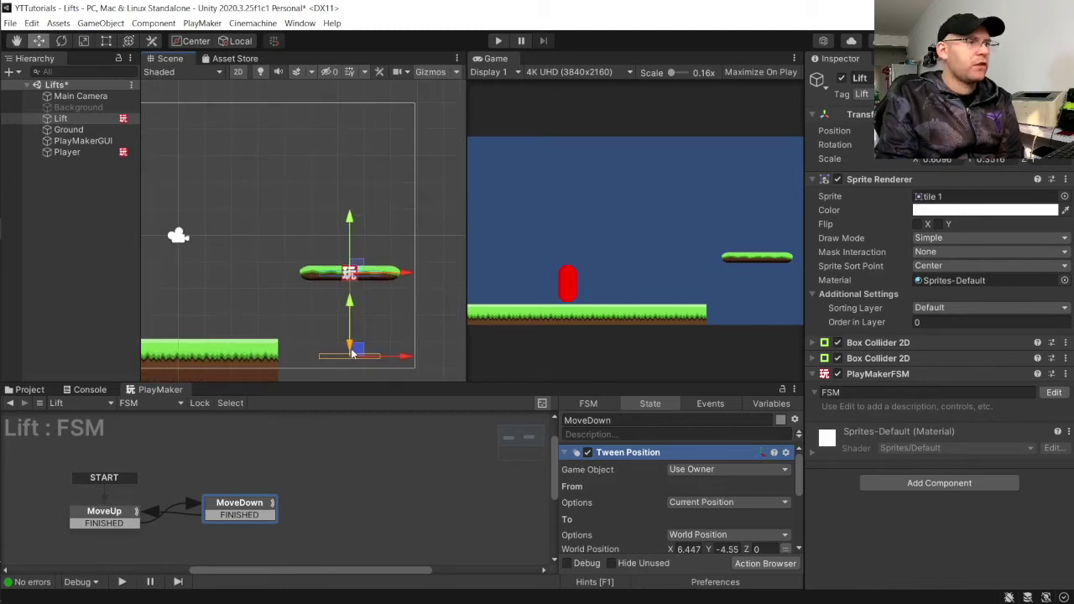
pyautogui.click(438, 521)
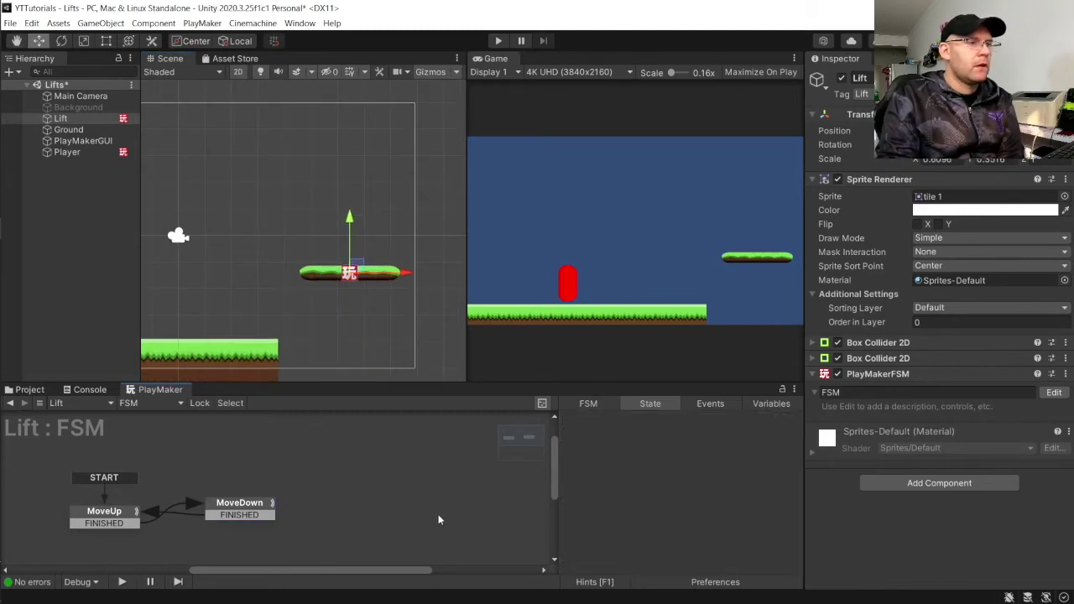
# Rename the FSM to LiftMovement and run the game to test the lift.
pyautogui.click(879, 392)
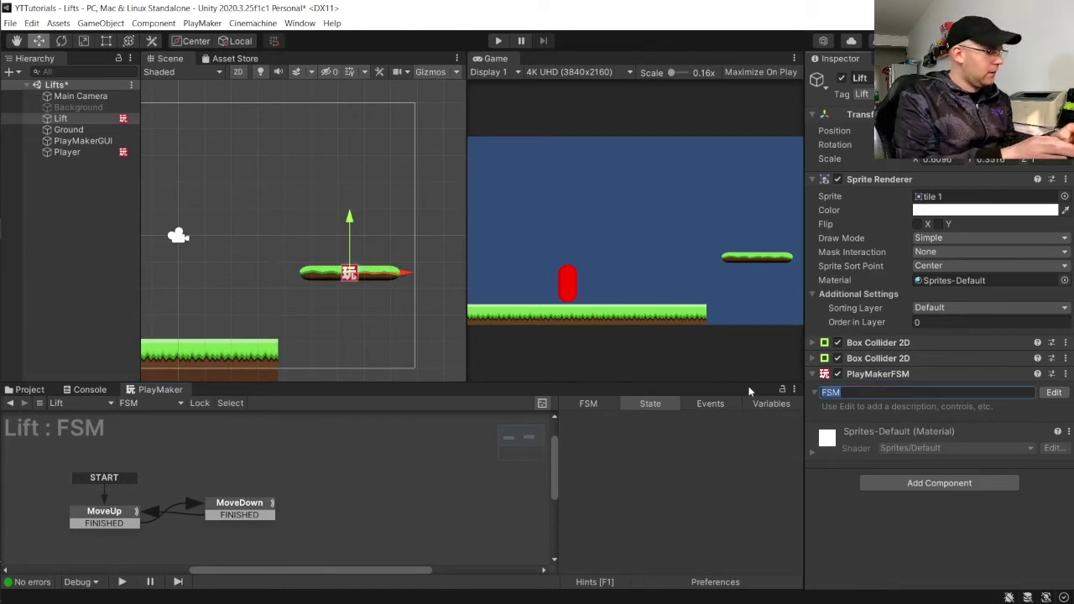
pyautogui.write('LiftMovement')
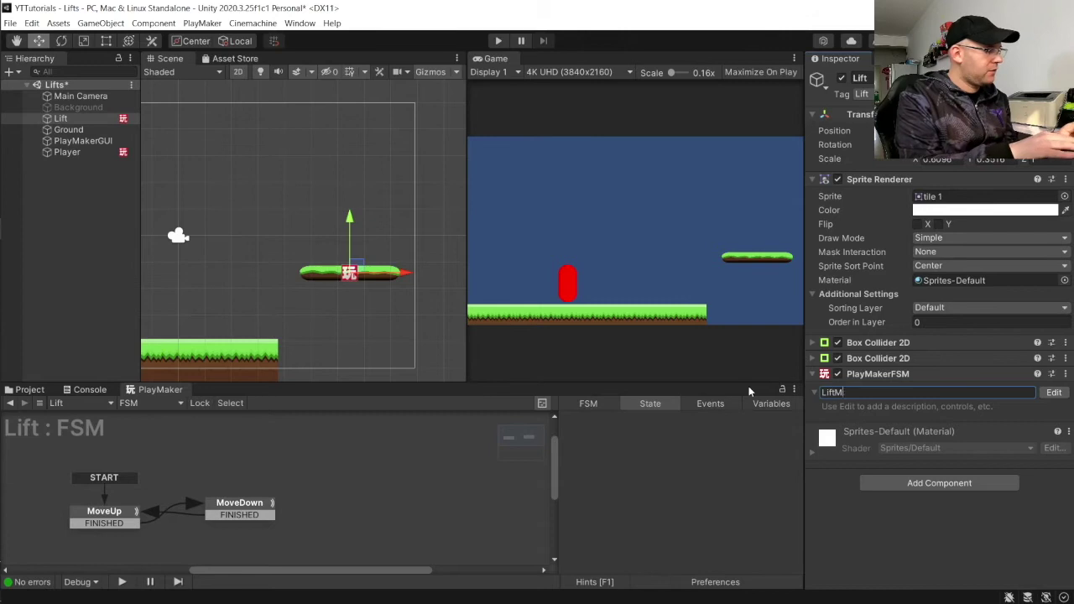
pyautogui.press('Return')
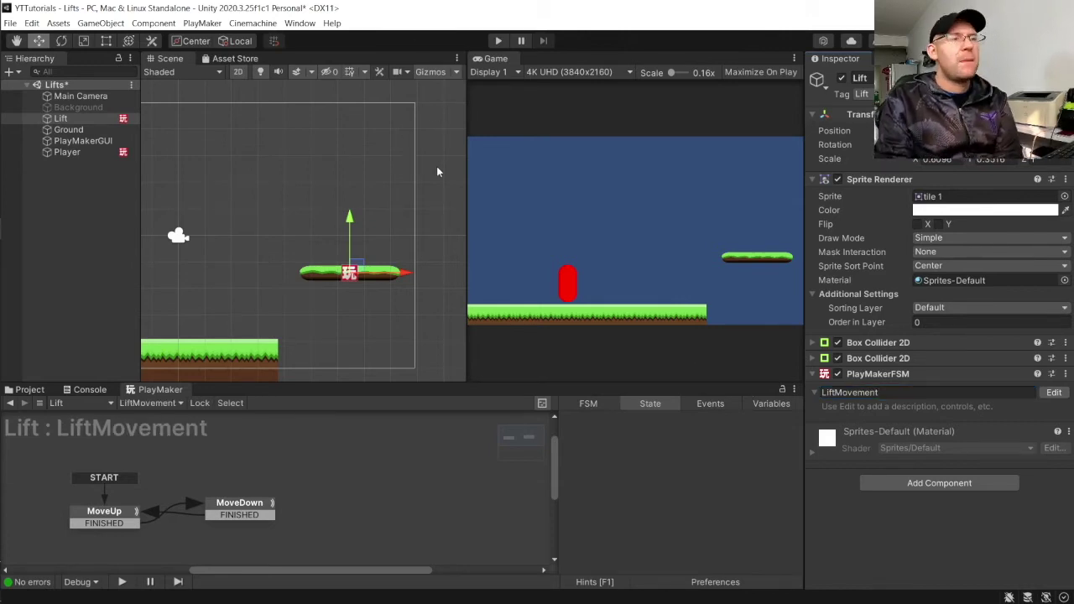
pyautogui.click(501, 41)
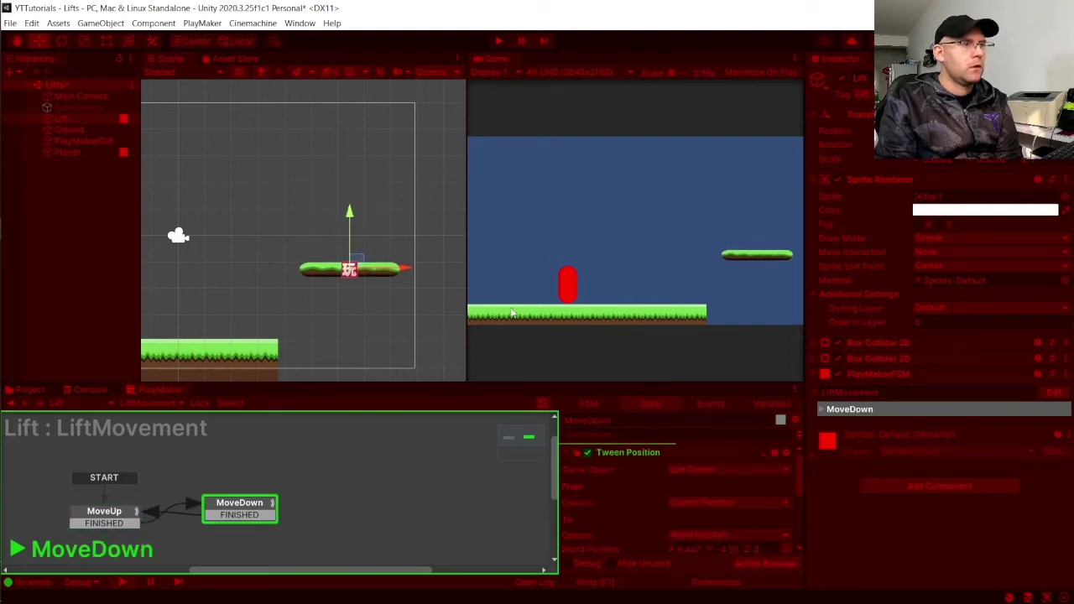
pyautogui.press('Right')
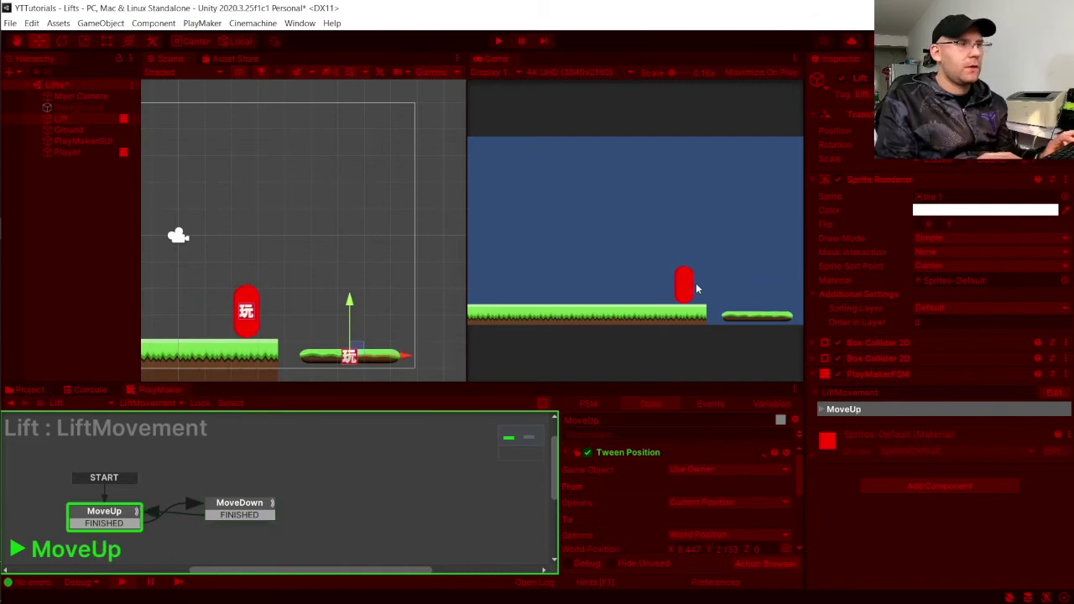
pyautogui.press('space')
pyautogui.press('Left')
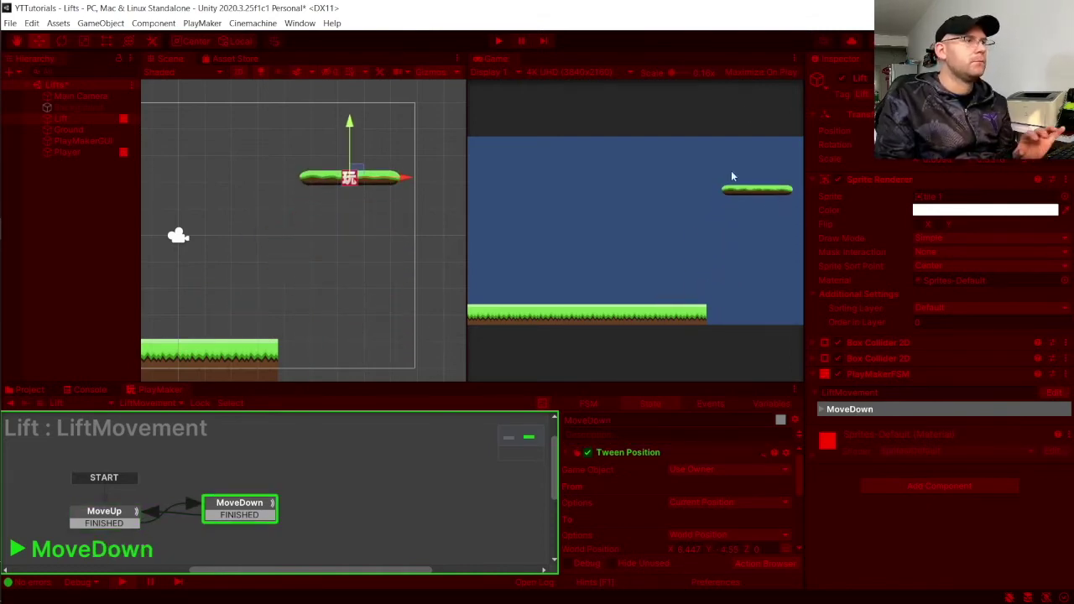
pyautogui.click(500, 41)
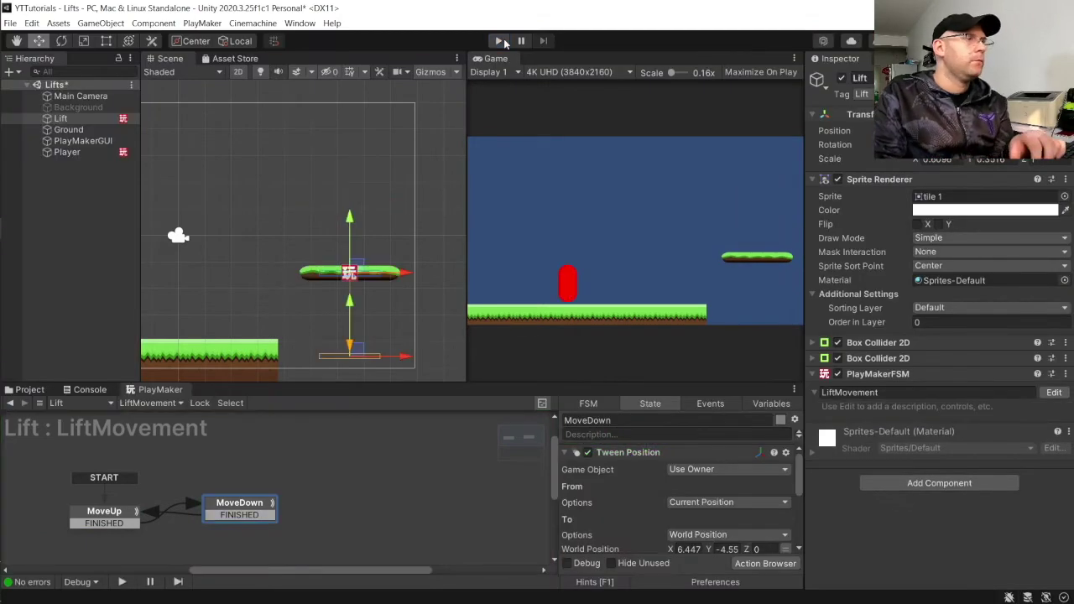
# Run a second test, watching the Player ride the lift up and down, then stop.
pyautogui.click(503, 41)
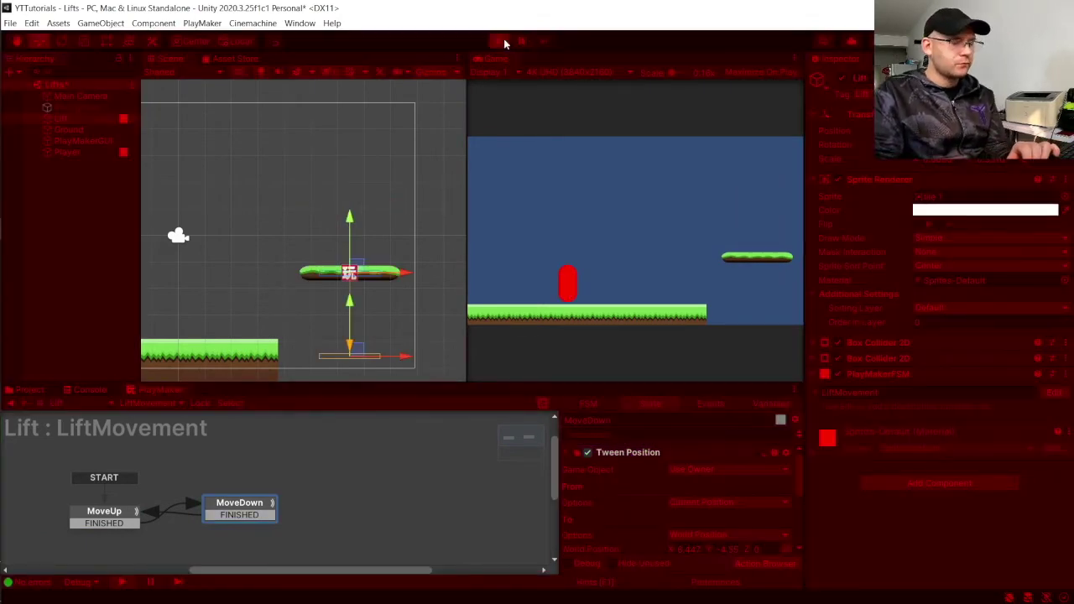
pyautogui.click(502, 42)
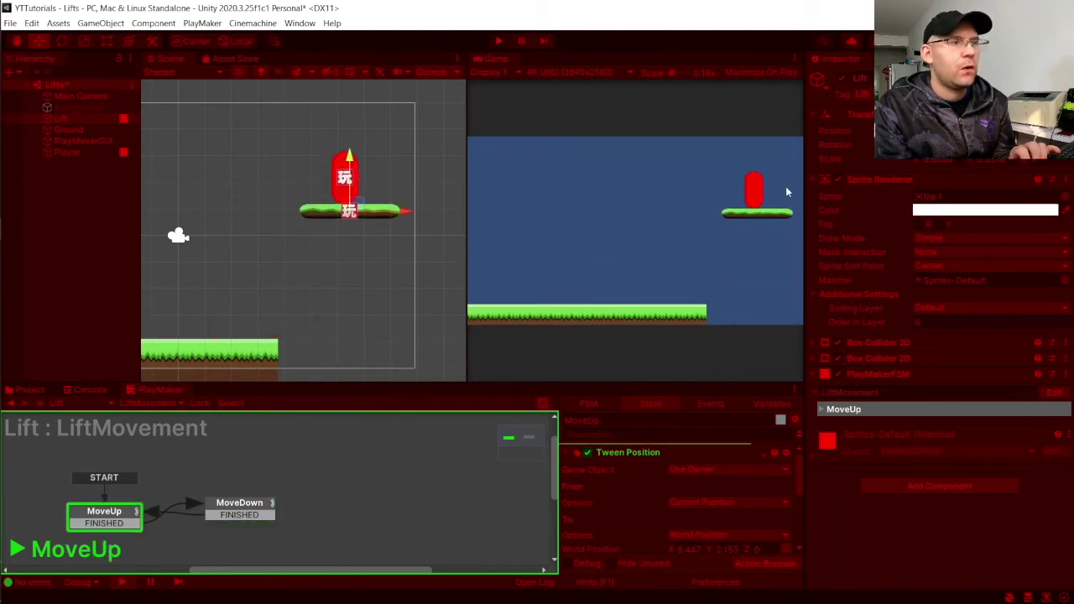
pyautogui.scroll(5, 311, 180)
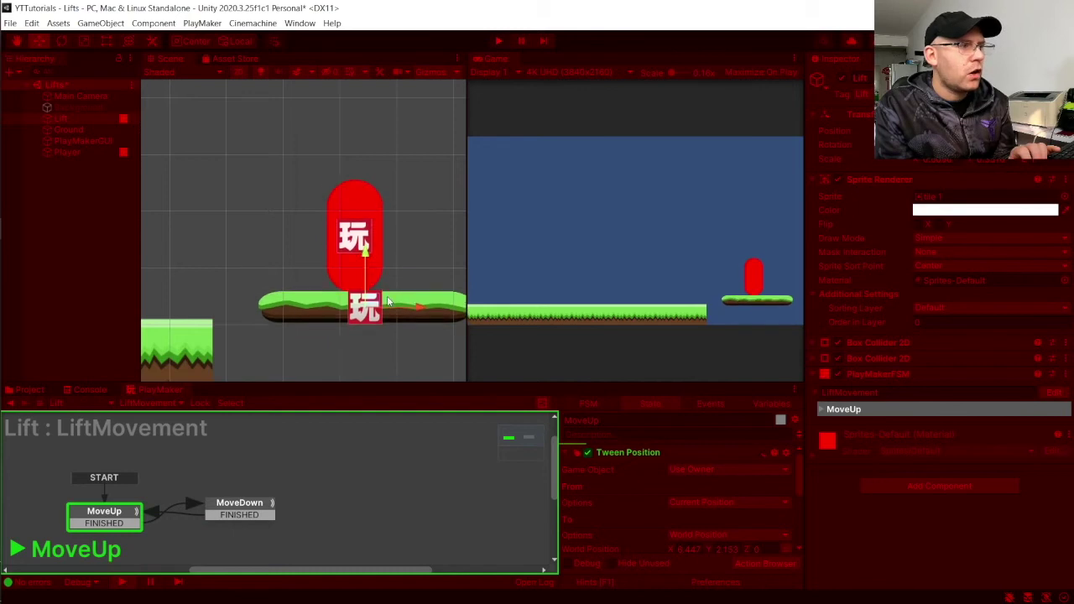
pyautogui.moveTo(389, 292); pyautogui.dragTo(391, 314, button='middle')
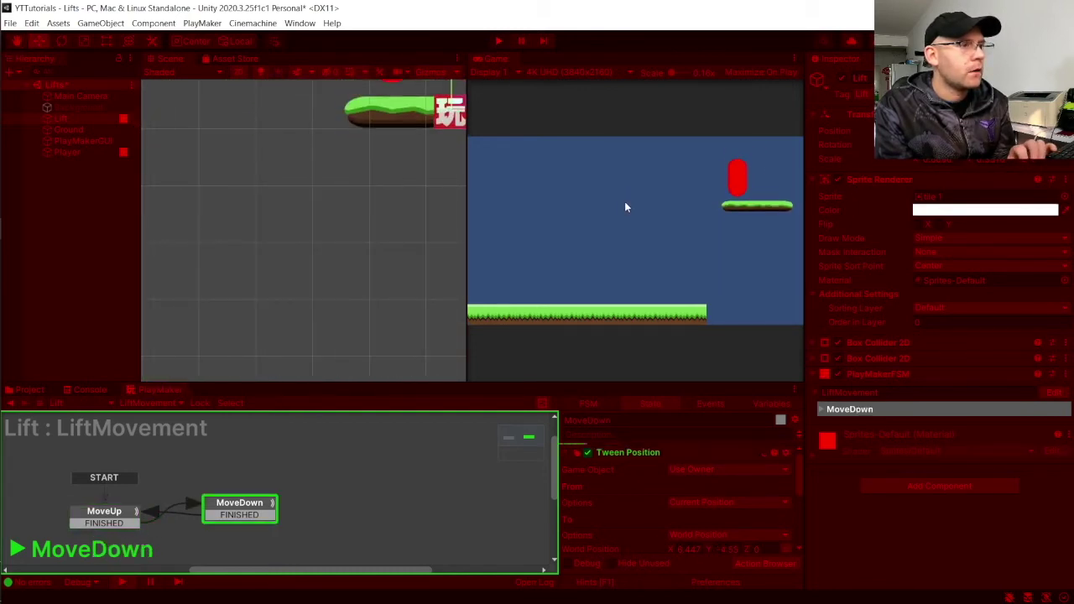
pyautogui.click(499, 41)
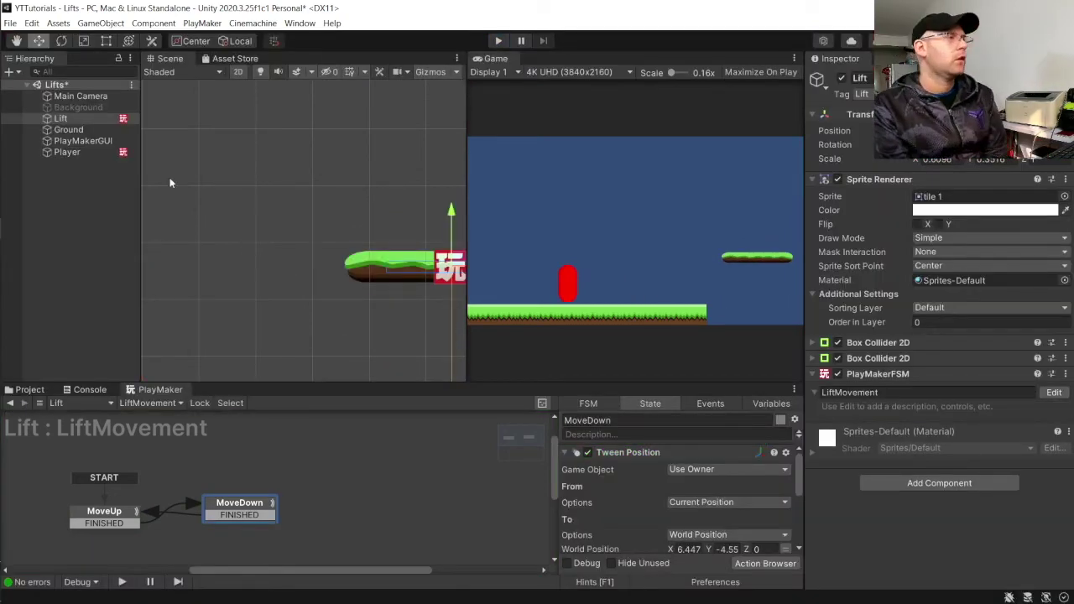
# Add a new empty FSM to the Player object.
pyautogui.click(69, 153)
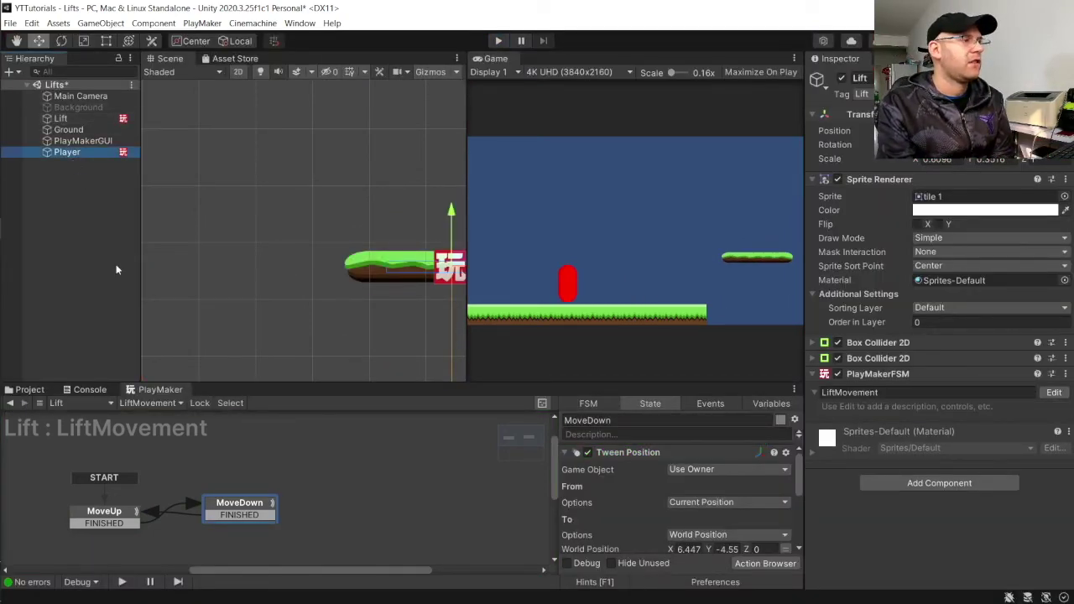
pyautogui.click(172, 400)
pyautogui.moveTo(154, 445)
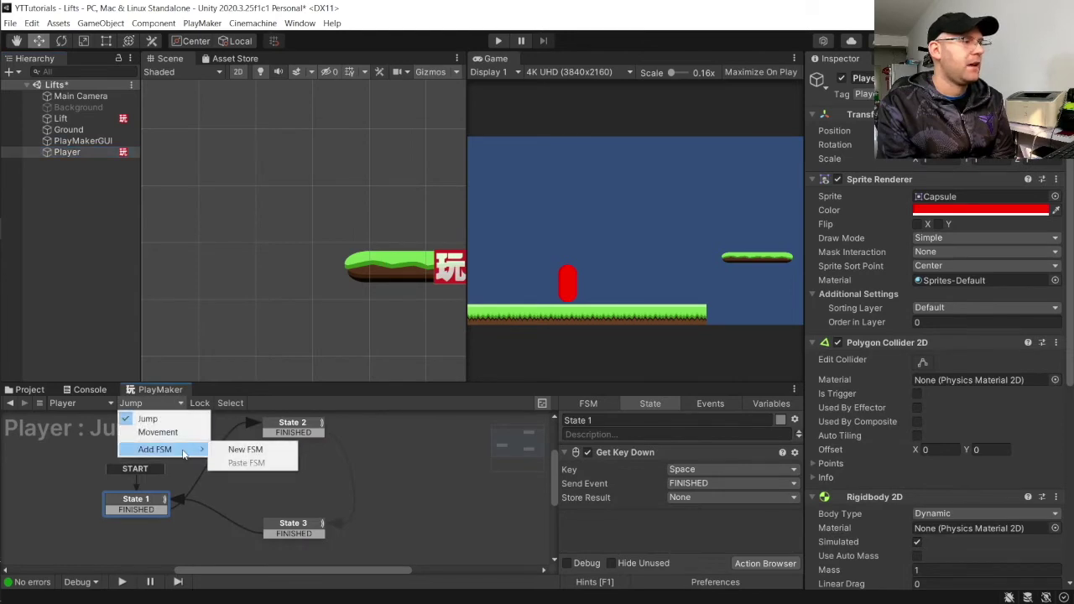
pyautogui.click(233, 452)
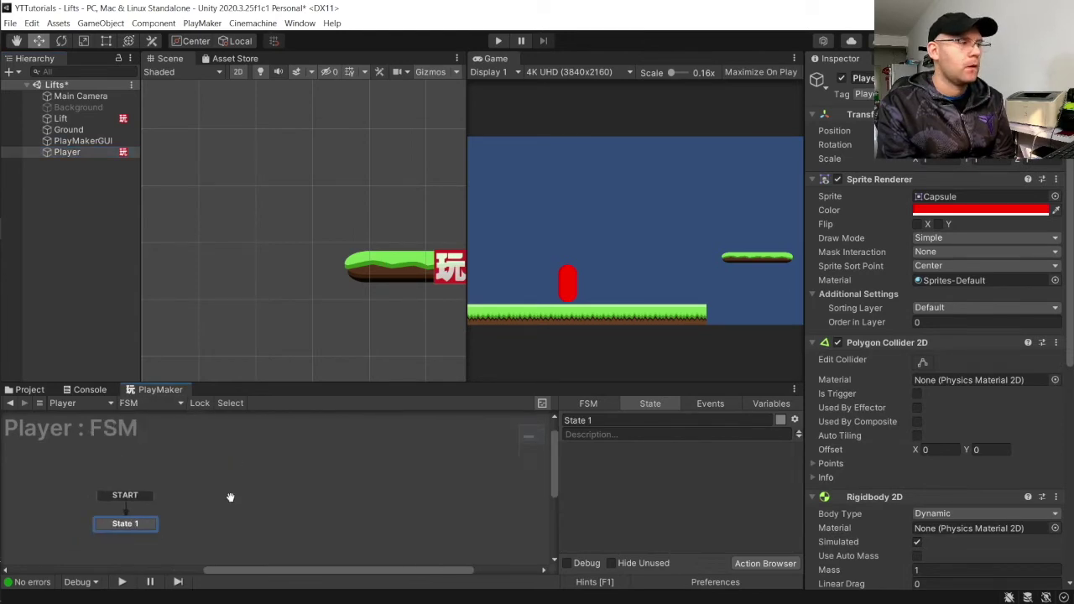
# Add two more states to the graph and name the FSM SetParent.
pyautogui.rightClick(199, 492)
pyautogui.click(222, 341)
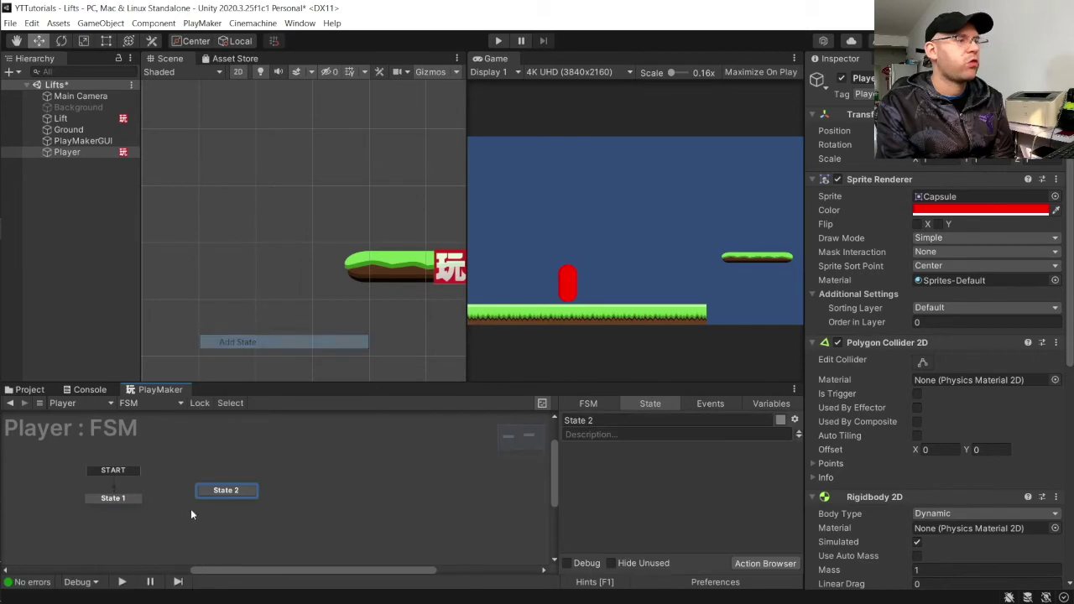
pyautogui.hotkey('ctrl', 'z')
pyautogui.rightClick(179, 519)
pyautogui.click(219, 382)
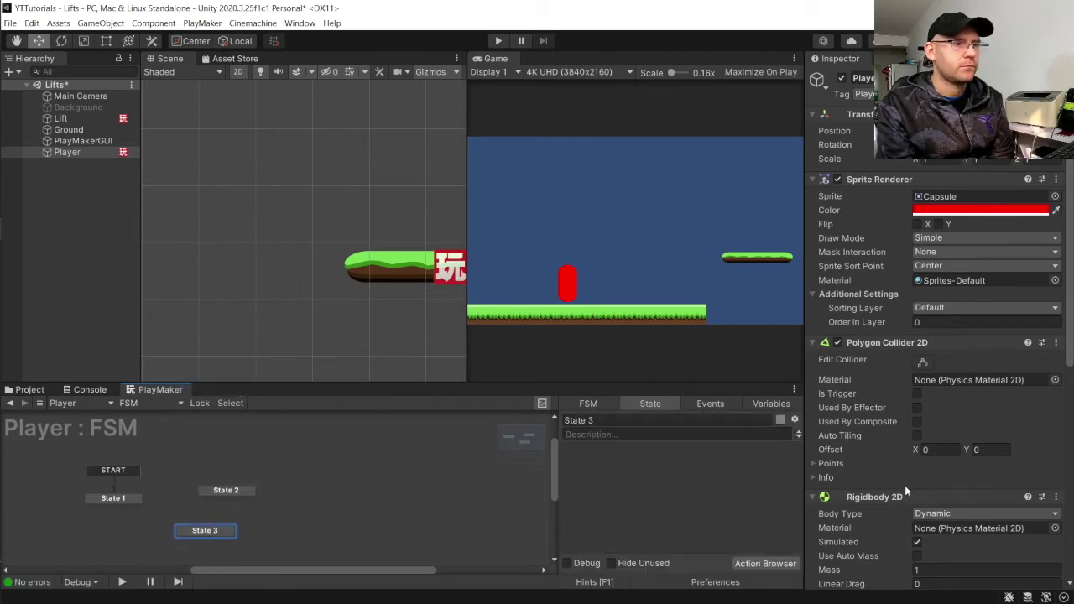
pyautogui.scroll(-8, 895, 479)
pyautogui.click(893, 484)
pyautogui.write('Set')
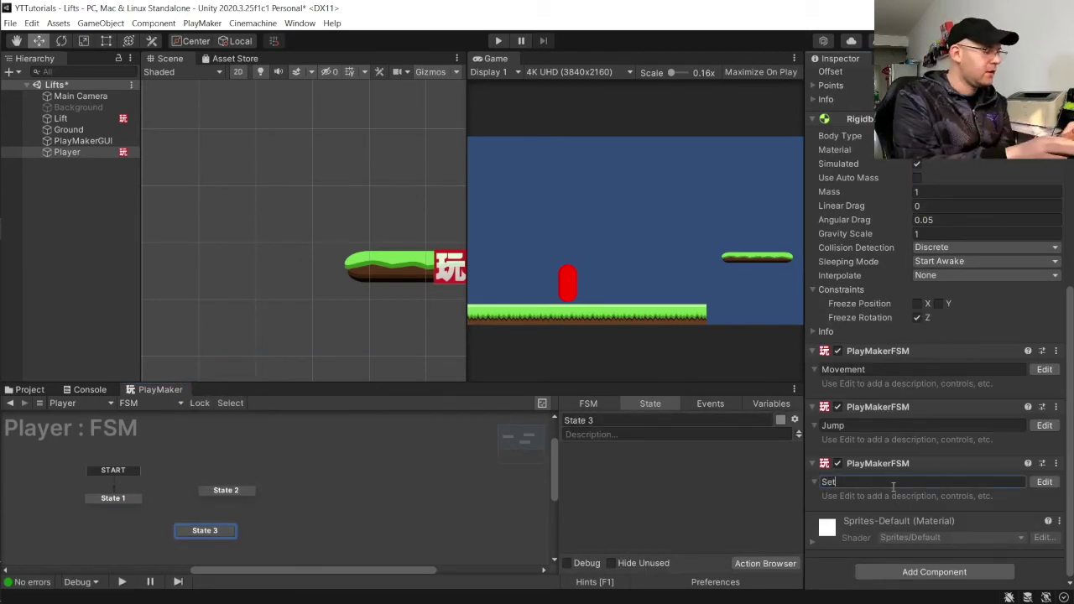
pyautogui.write('Parent')
pyautogui.press('Return')
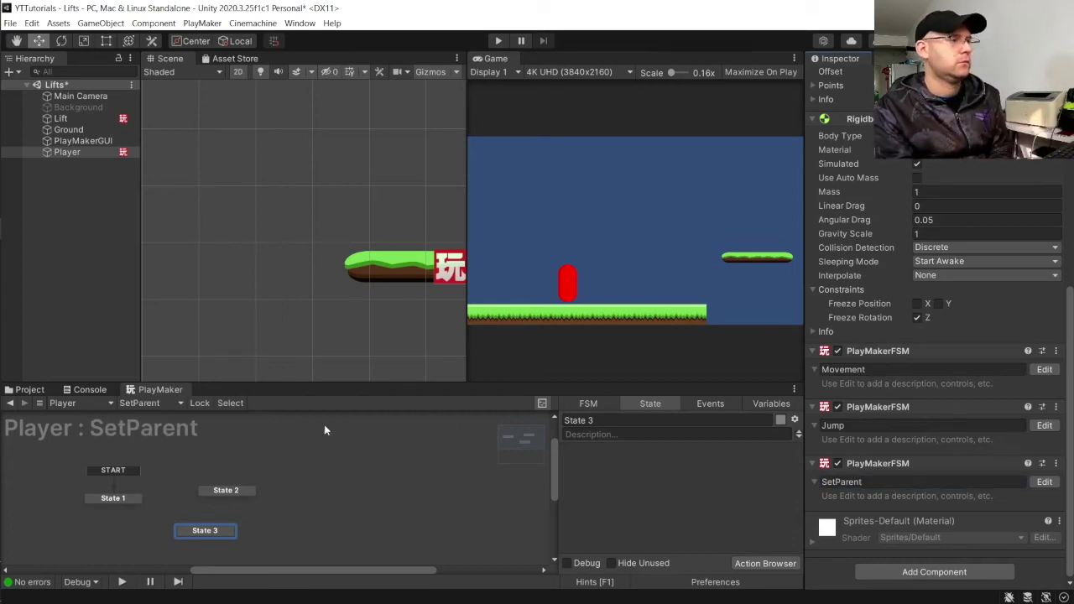
# Give State 1, State 2 and State 3 each a FINISHED transition.
pyautogui.moveTo(113, 501); pyautogui.dragTo(114, 499)
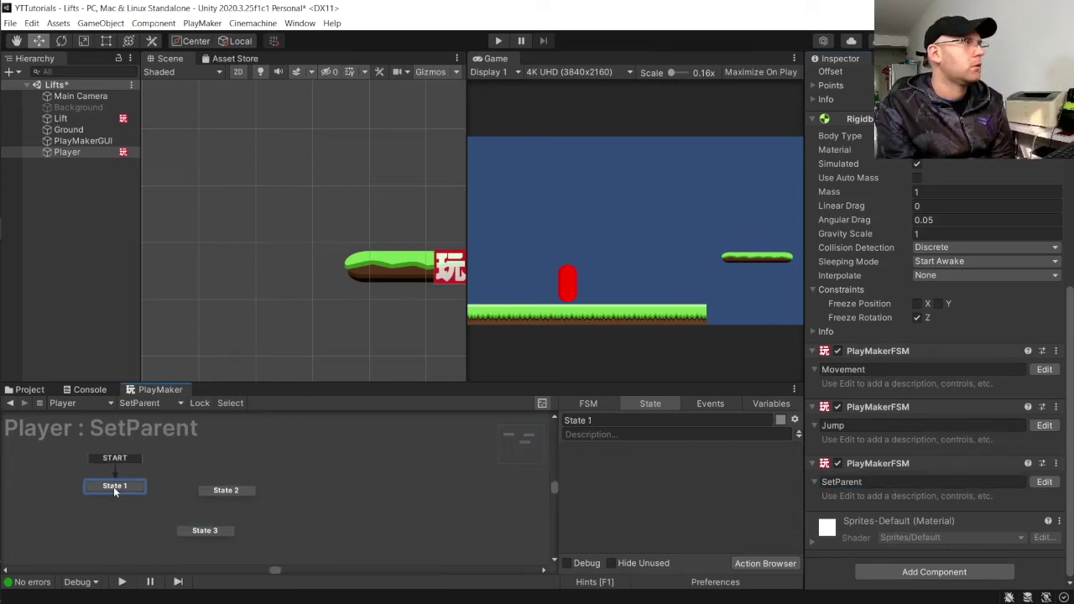
pyautogui.rightClick(114, 489)
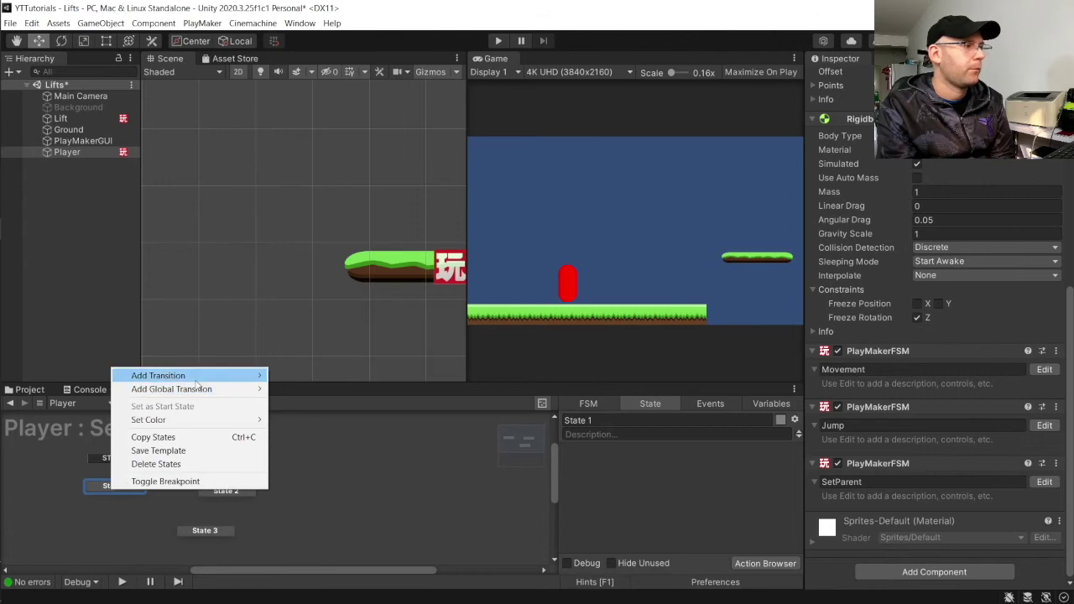
pyautogui.moveTo(198, 378)
pyautogui.click(302, 376)
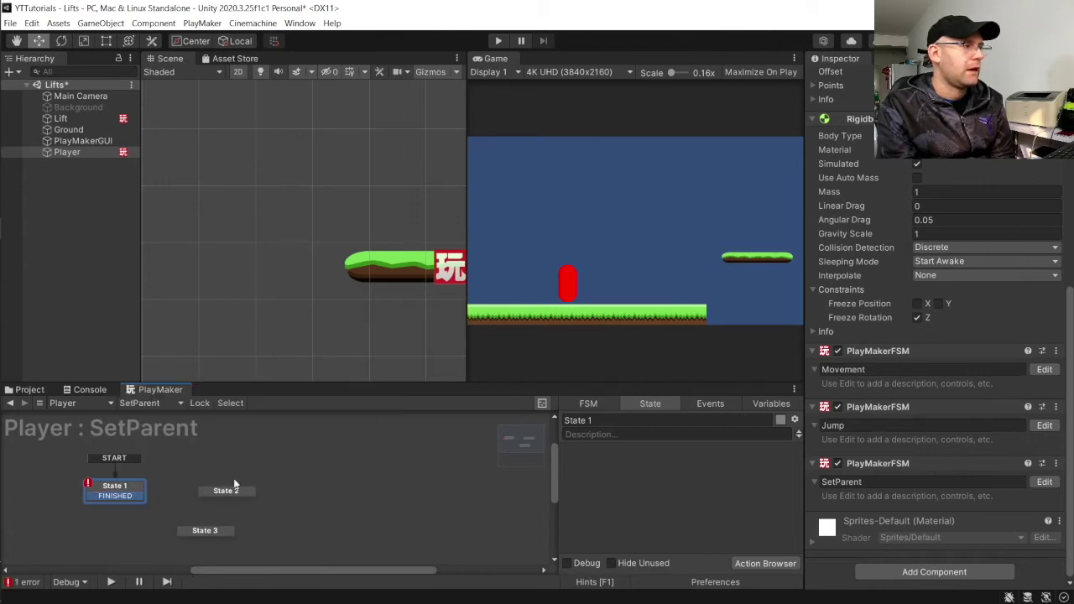
pyautogui.rightClick(234, 493)
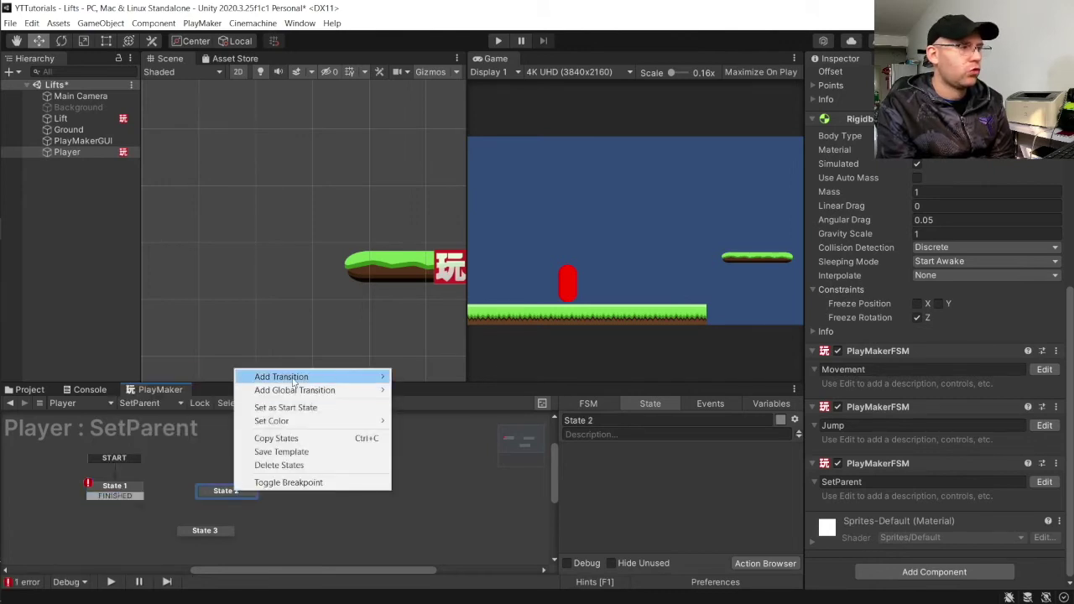
pyautogui.moveTo(294, 379)
pyautogui.click(430, 376)
pyautogui.click(206, 532)
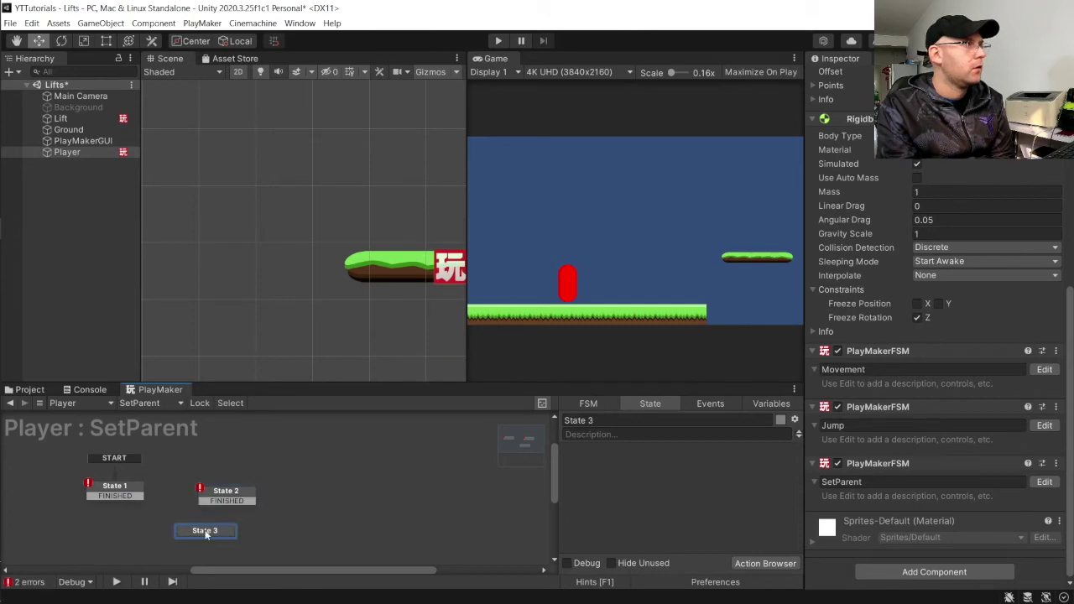
pyautogui.rightClick(206, 533)
pyautogui.moveTo(289, 420)
pyautogui.click(393, 417)
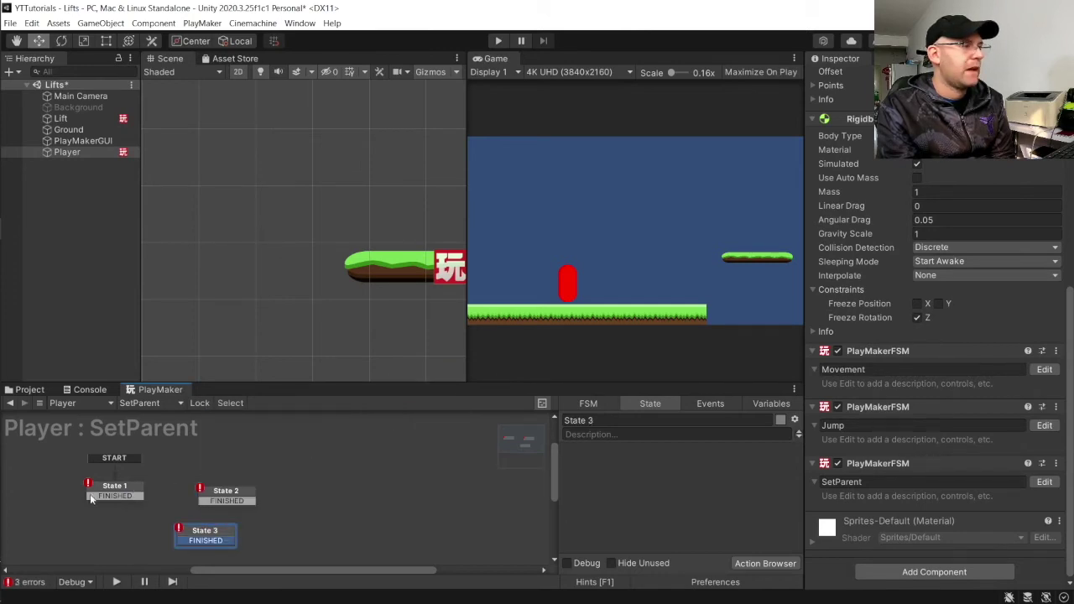
# Link State 1's FINISHED to State 2 and State 2's FINISHED to State 3.
pyautogui.moveTo(135, 496); pyautogui.dragTo(225, 495)
pyautogui.moveTo(227, 500); pyautogui.dragTo(132, 494)
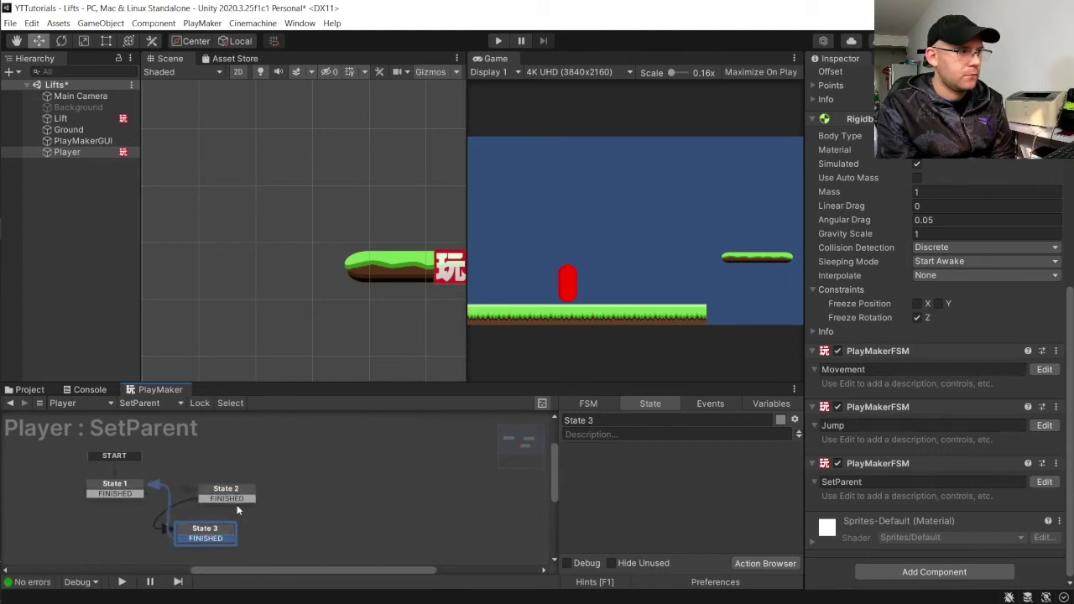
pyautogui.moveTo(214, 529); pyautogui.dragTo(188, 532)
# Rename State 1 to OnLiftContact, State 2 to SetParent and State 3 to DetachParent.
pyautogui.click(115, 485)
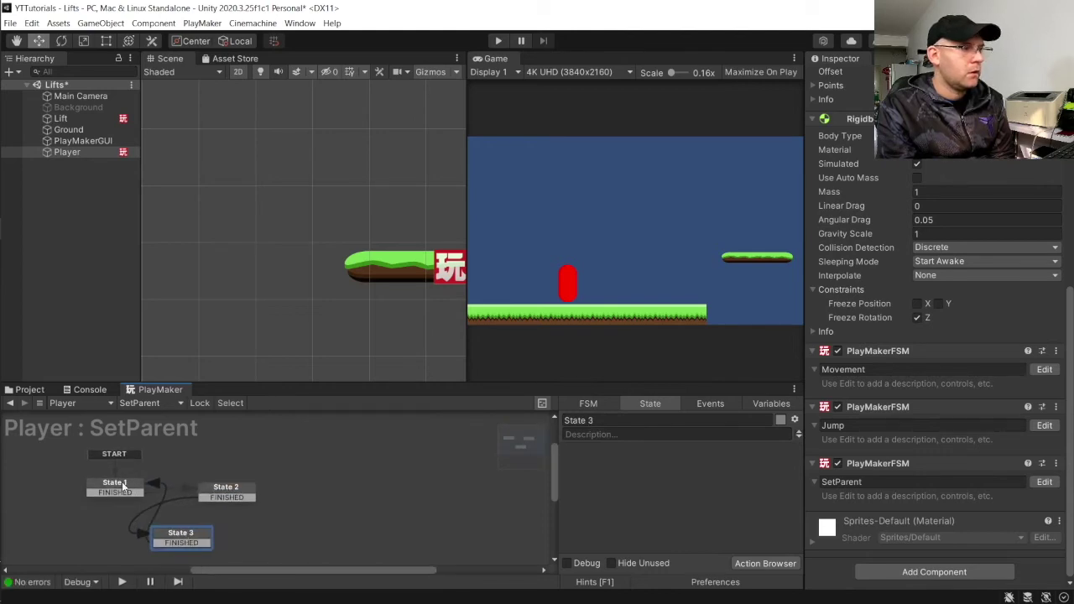
pyautogui.click(649, 418)
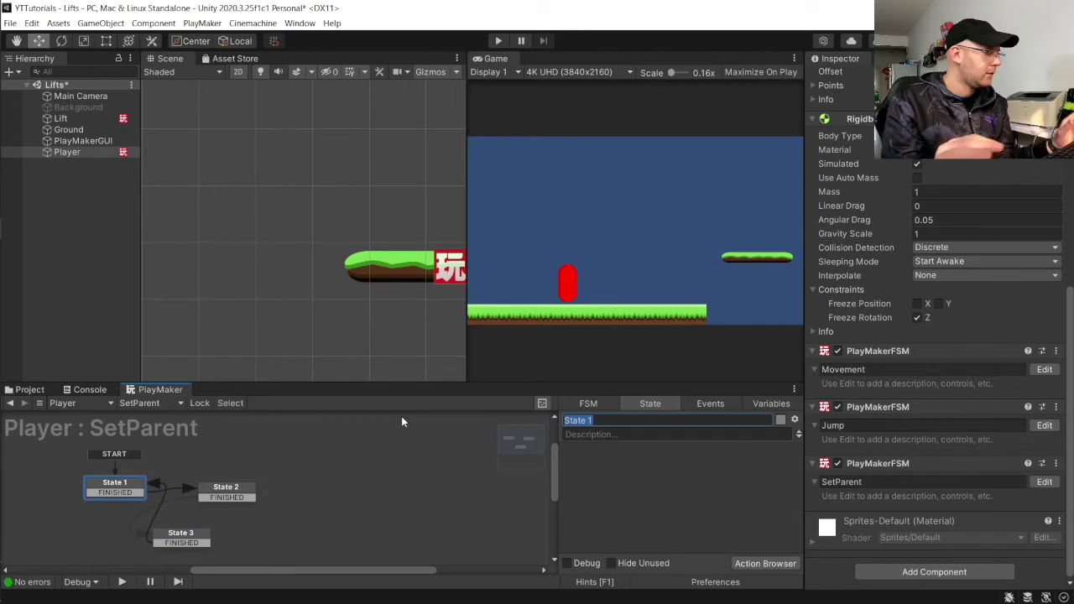
pyautogui.write('OnCo')
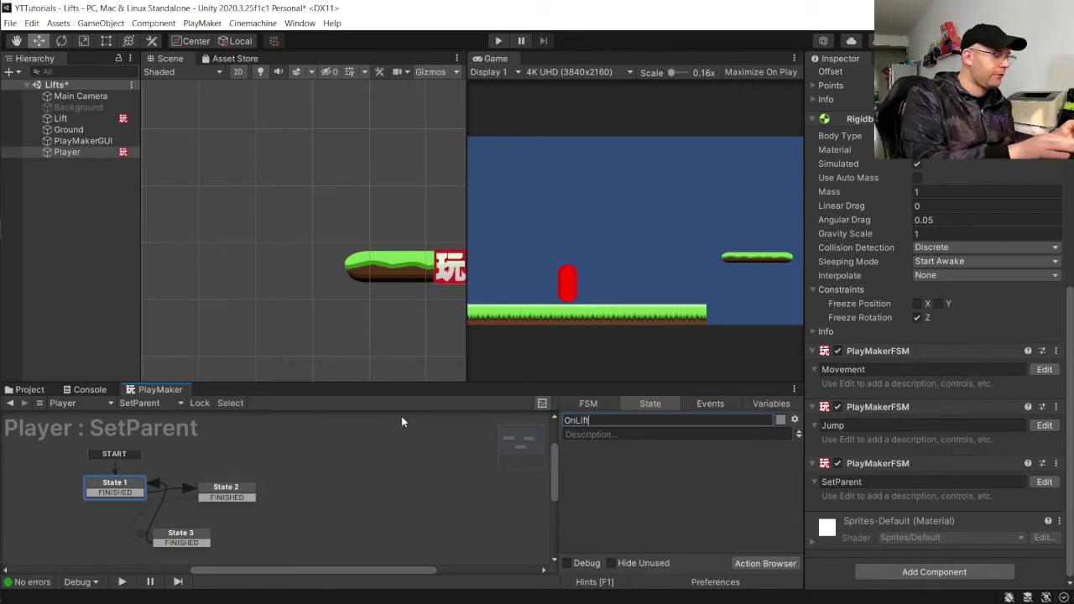
pyautogui.write('tact')
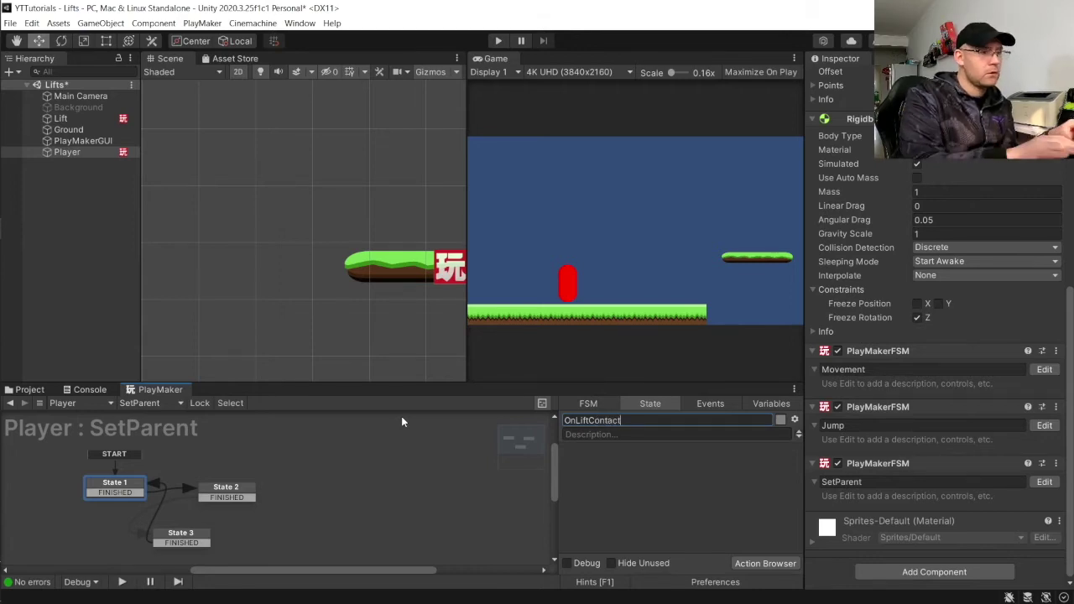
pyautogui.press('Return')
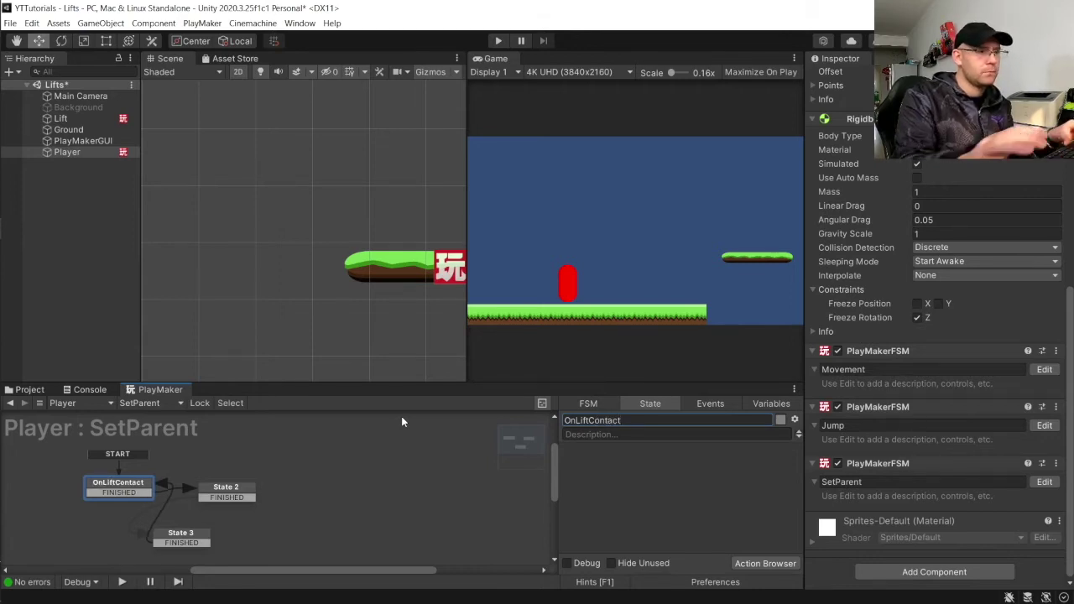
pyautogui.click(241, 496)
pyautogui.click(655, 422)
pyautogui.write('Set')
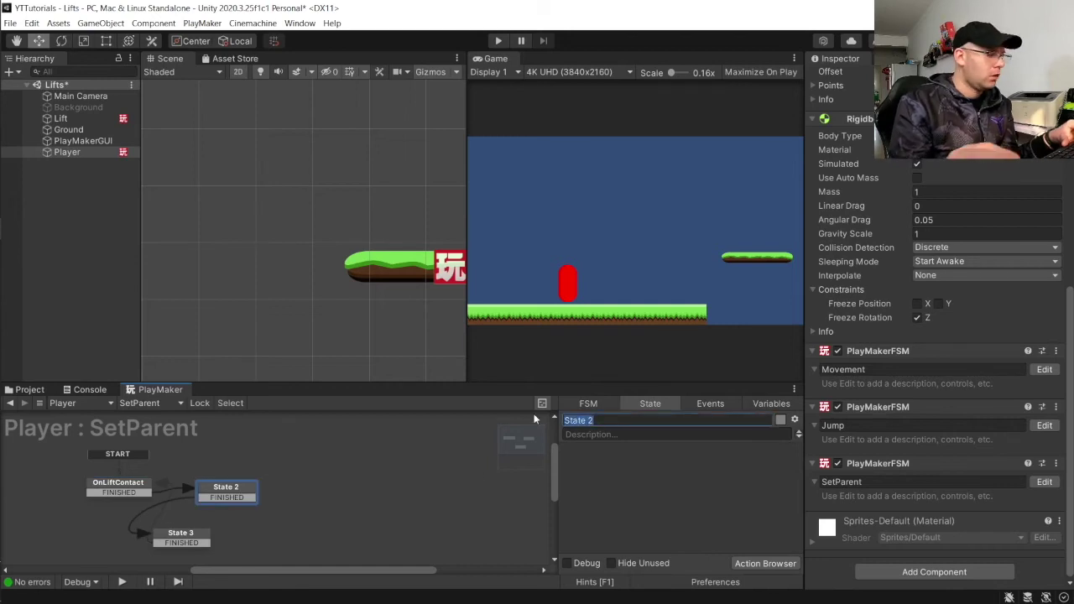
pyautogui.write('Paren')
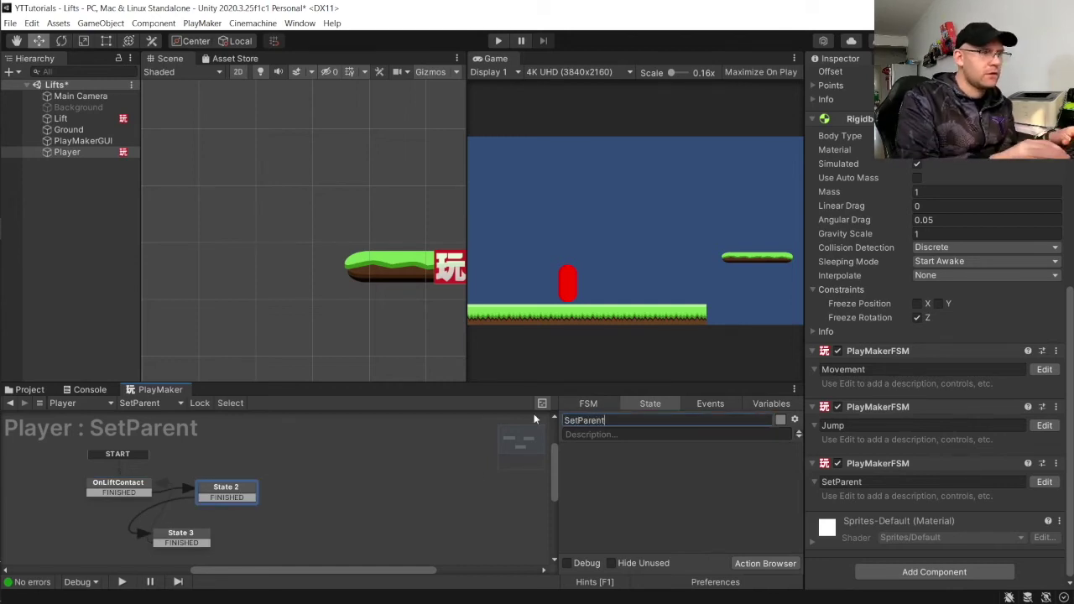
pyautogui.press('Return')
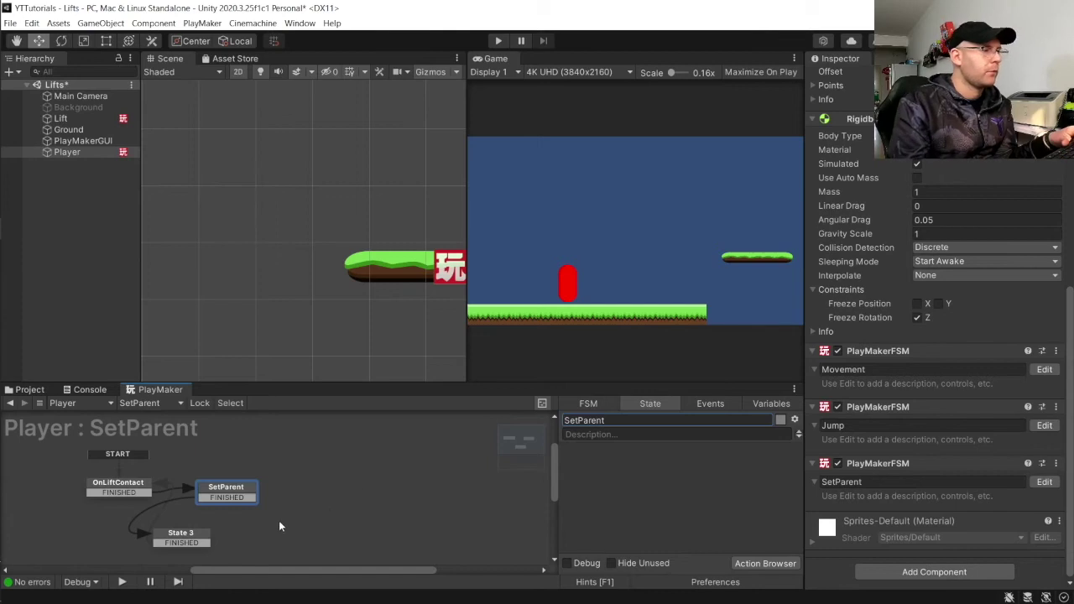
pyautogui.click(180, 534)
pyautogui.moveTo(599, 420); pyautogui.dragTo(567, 420)
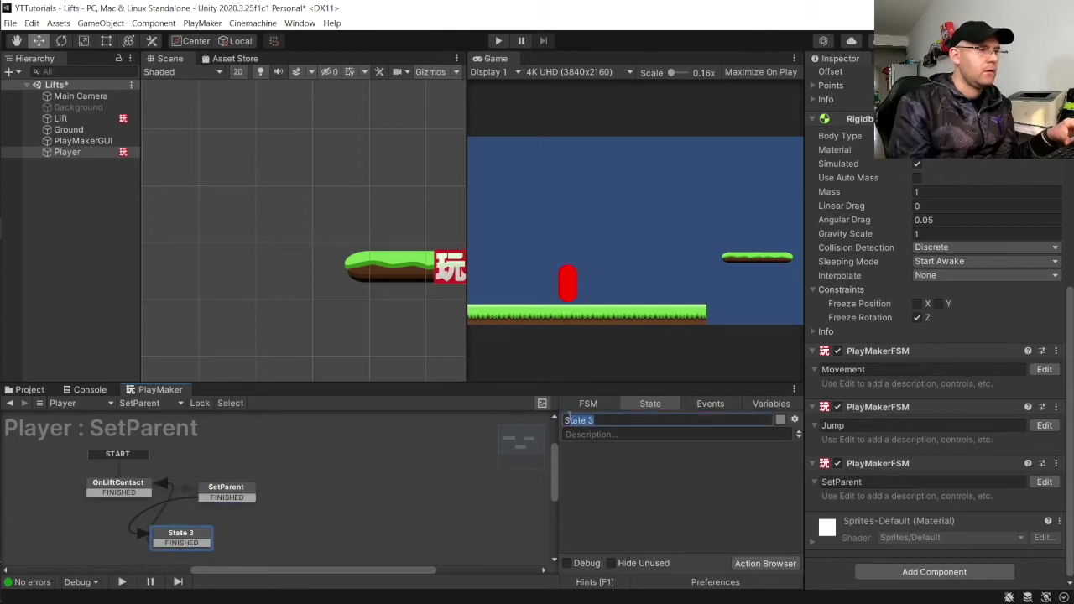
pyautogui.write('De')
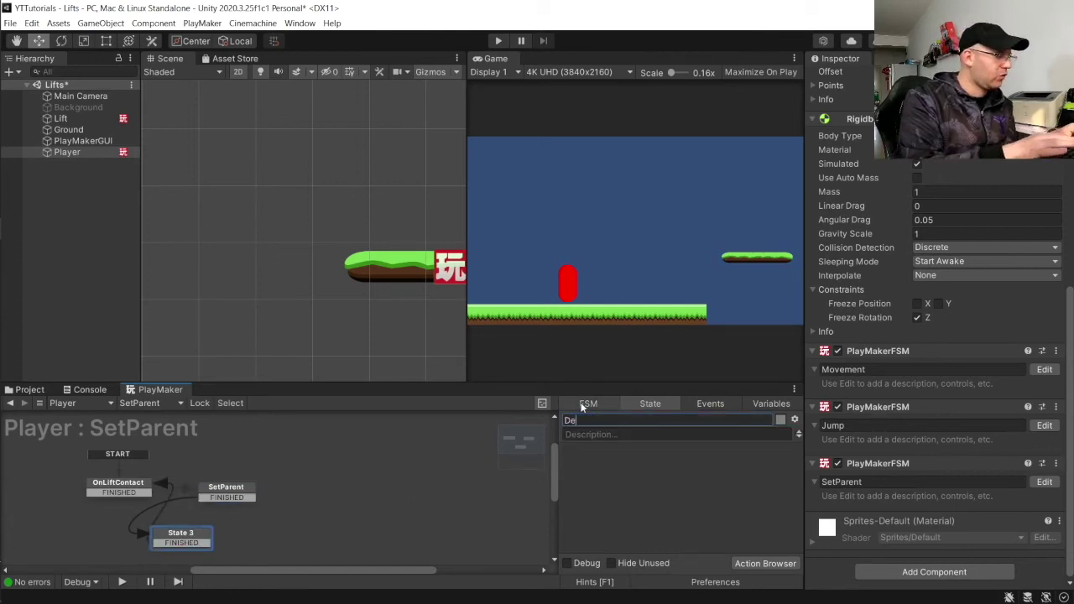
pyautogui.write('tachPar')
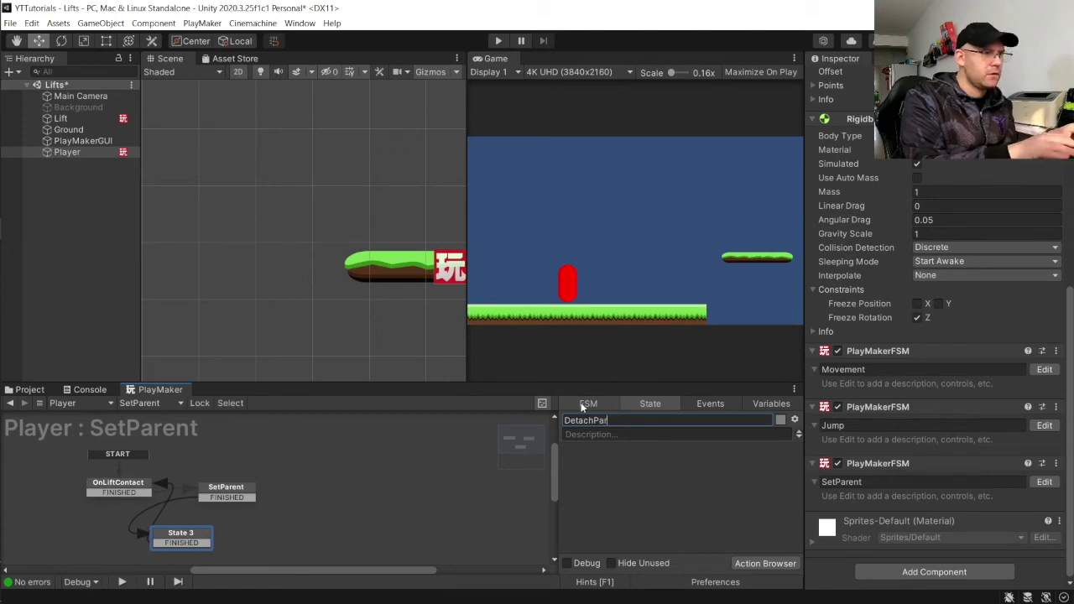
pyautogui.write('ent')
pyautogui.press('Return')
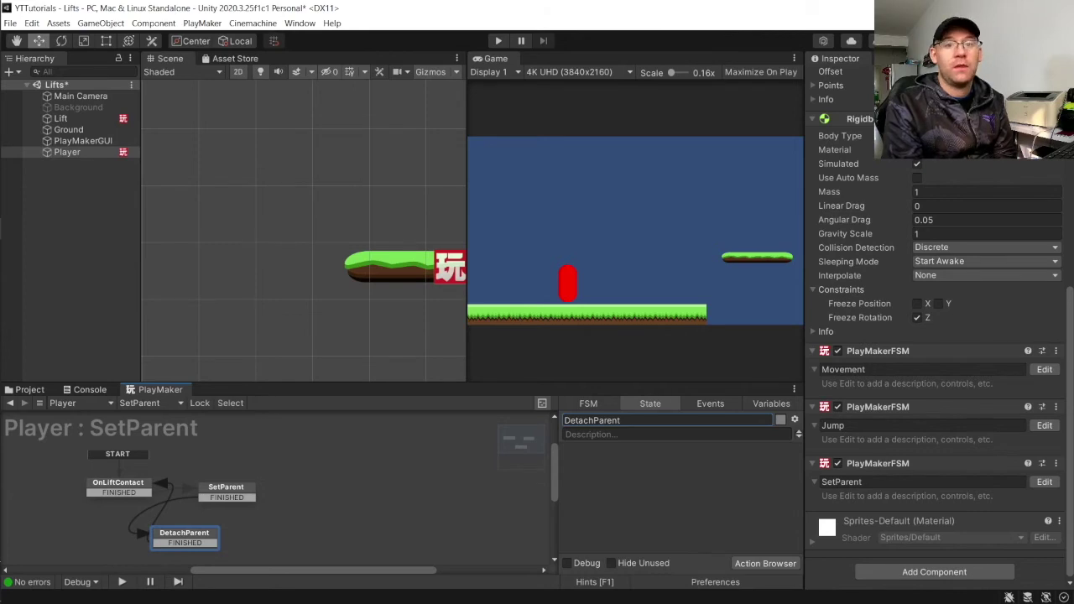
pyautogui.click(772, 404)
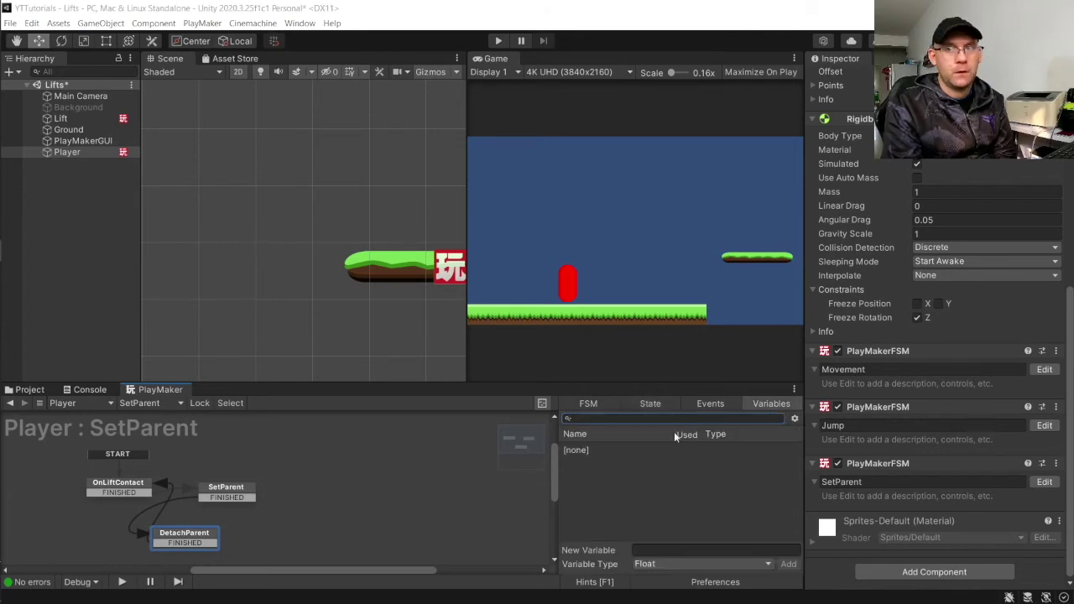
# Add a Trigger 2D Event to OnLiftContact, tag Lift, sending FINISHED.
pyautogui.click(130, 492)
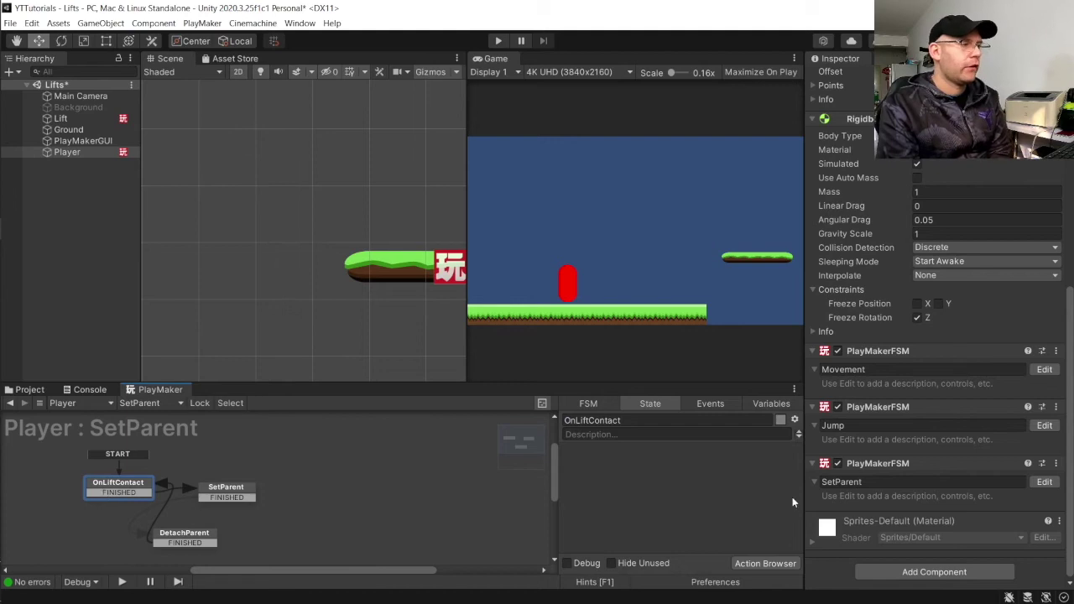
pyautogui.click(765, 564)
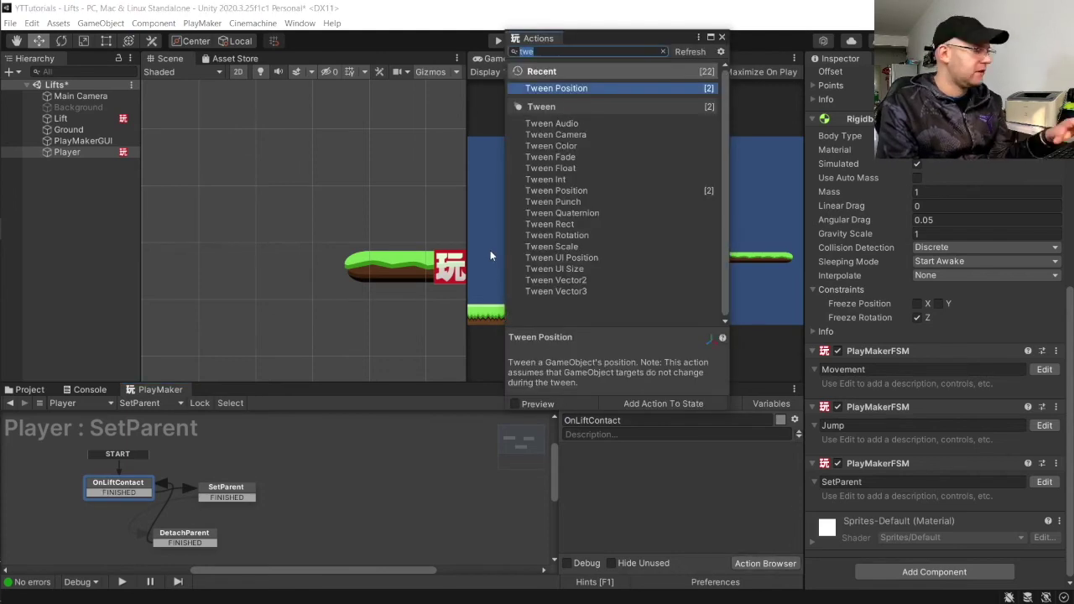
pyautogui.write('tr')
pyautogui.press('Return')
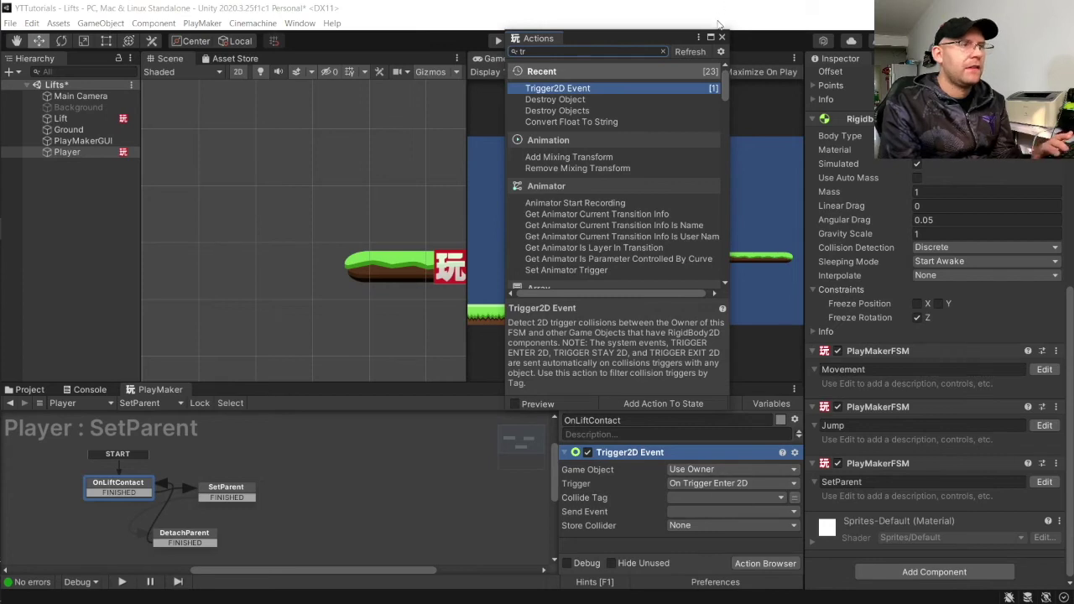
pyautogui.click(702, 497)
pyautogui.click(703, 494)
pyautogui.click(699, 512)
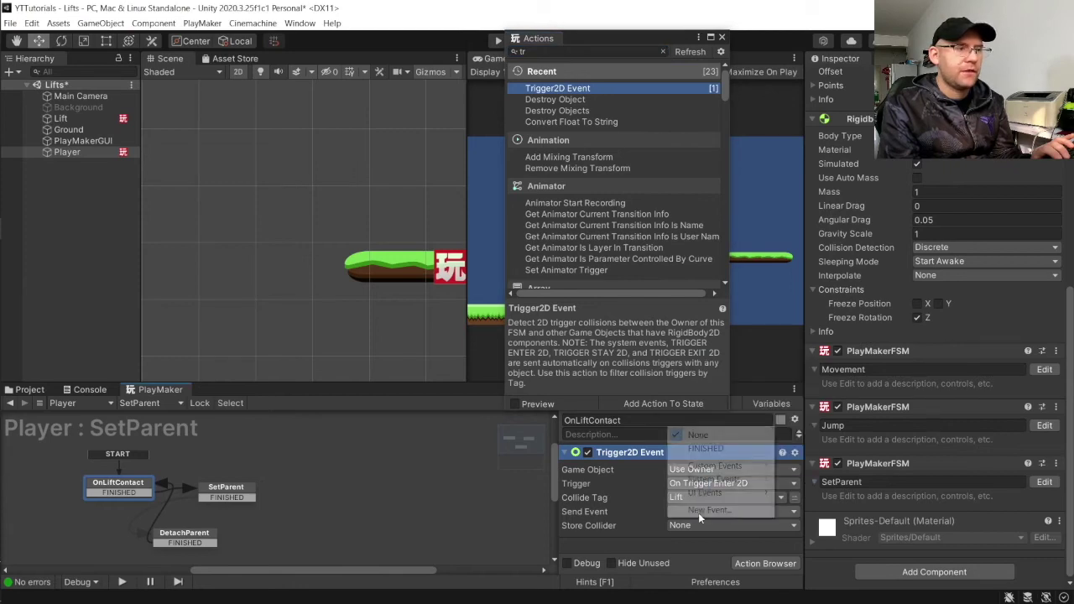
pyautogui.click(703, 449)
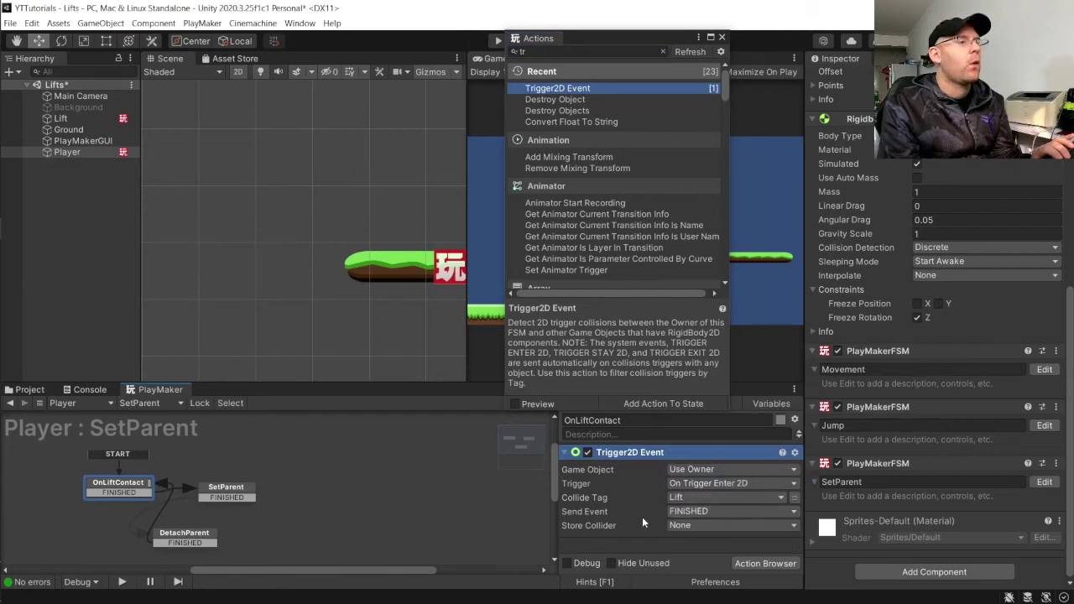
# Store the trigger's collider in a new variable named Parent.
pyautogui.click(694, 525)
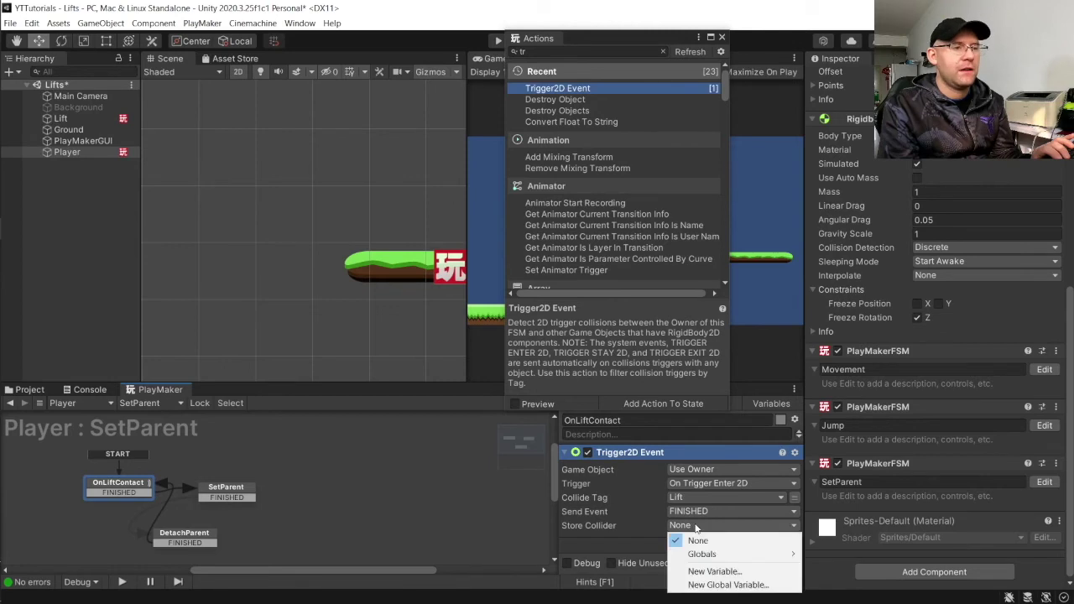
pyautogui.click(714, 571)
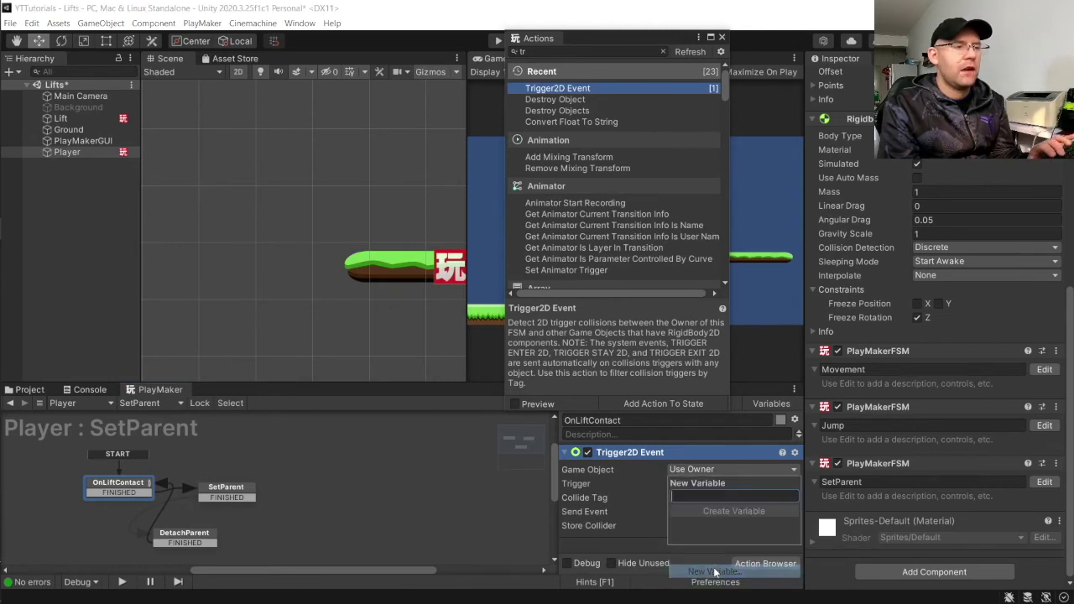
pyautogui.write('L')
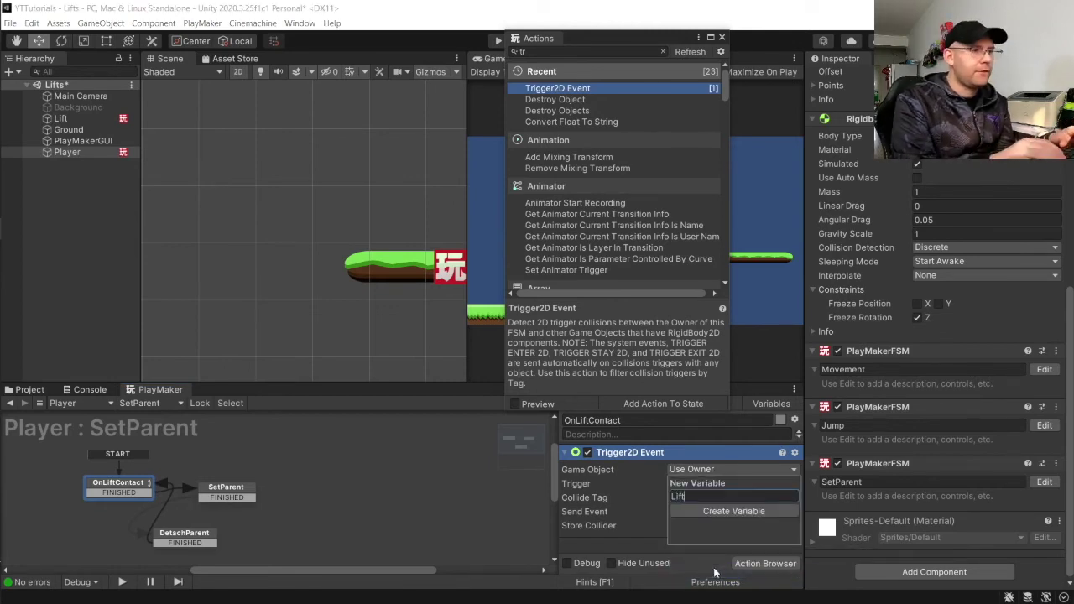
pyautogui.press('BackSpace')
pyautogui.write('Parent')
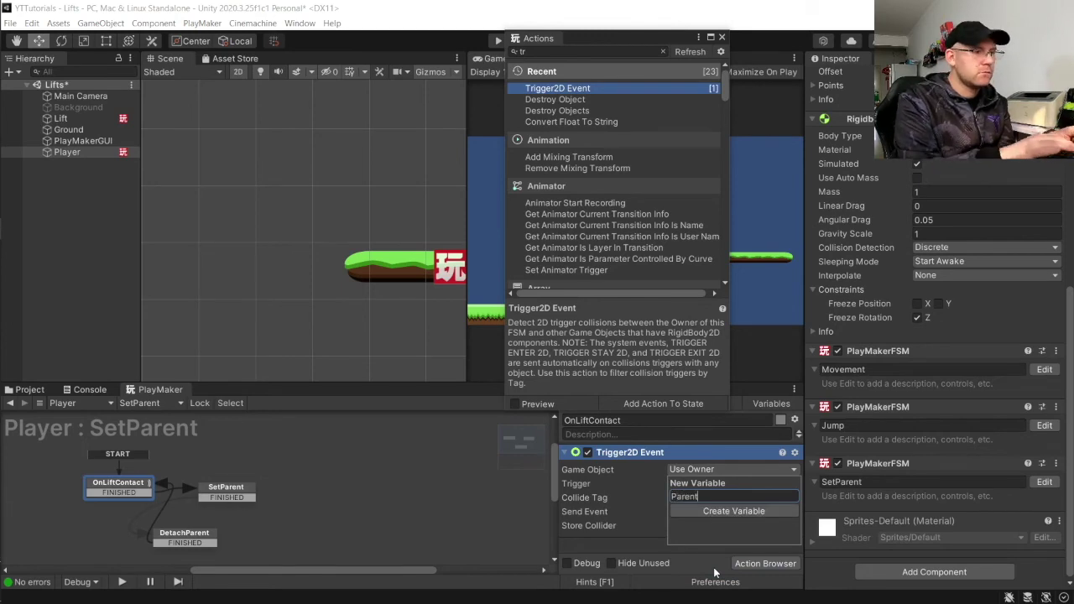
pyautogui.press('Return')
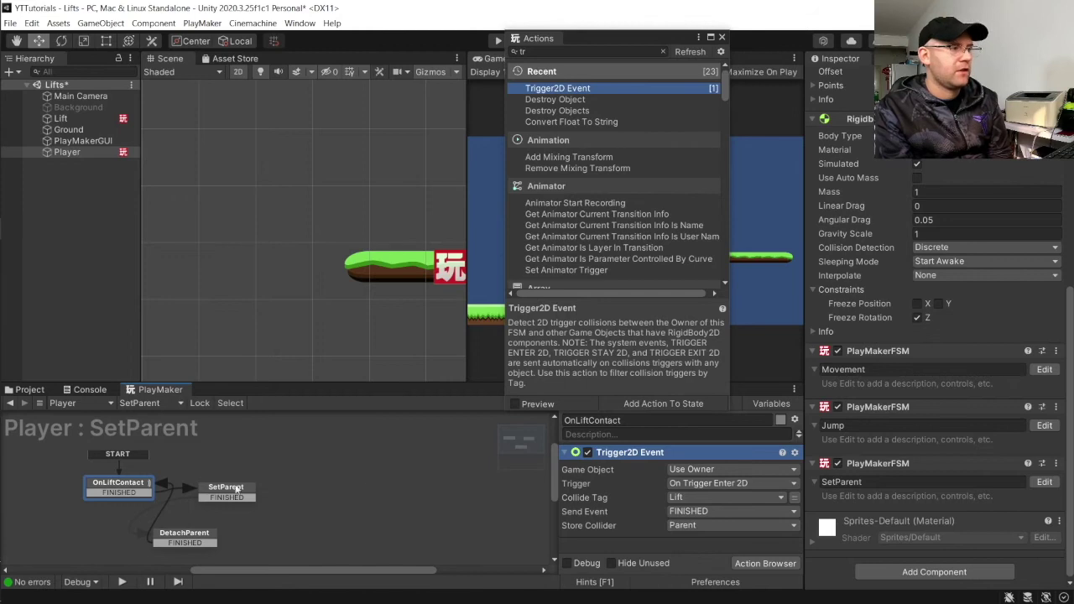
pyautogui.click(226, 491)
# Add Set Parent and Trigger 2D Event actions to the SetParent state.
pyautogui.press('BackSpace')
pyautogui.press('BackSpace')
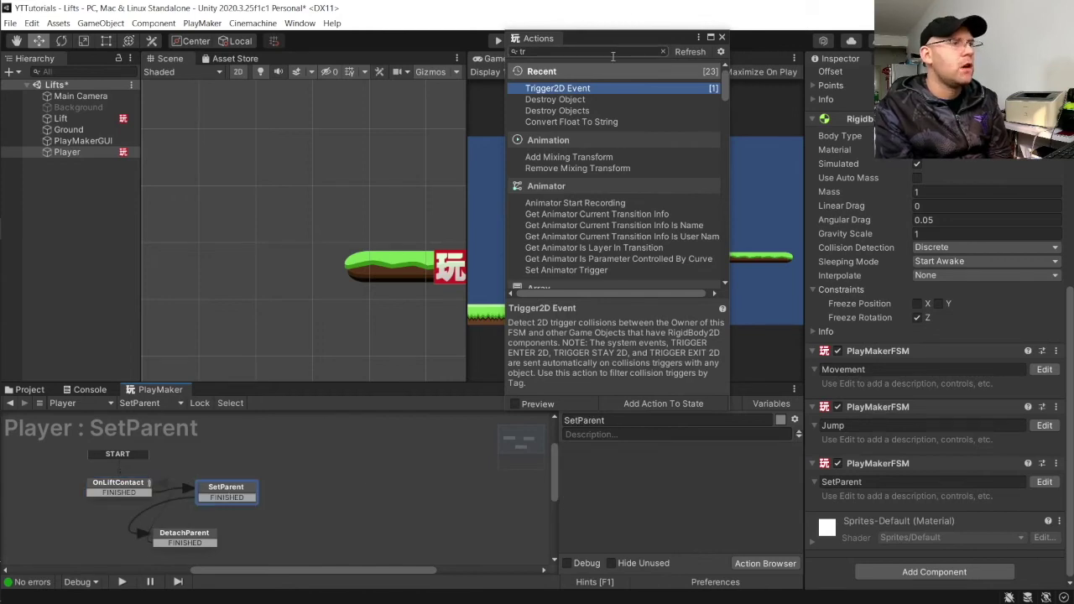
pyautogui.write('set par')
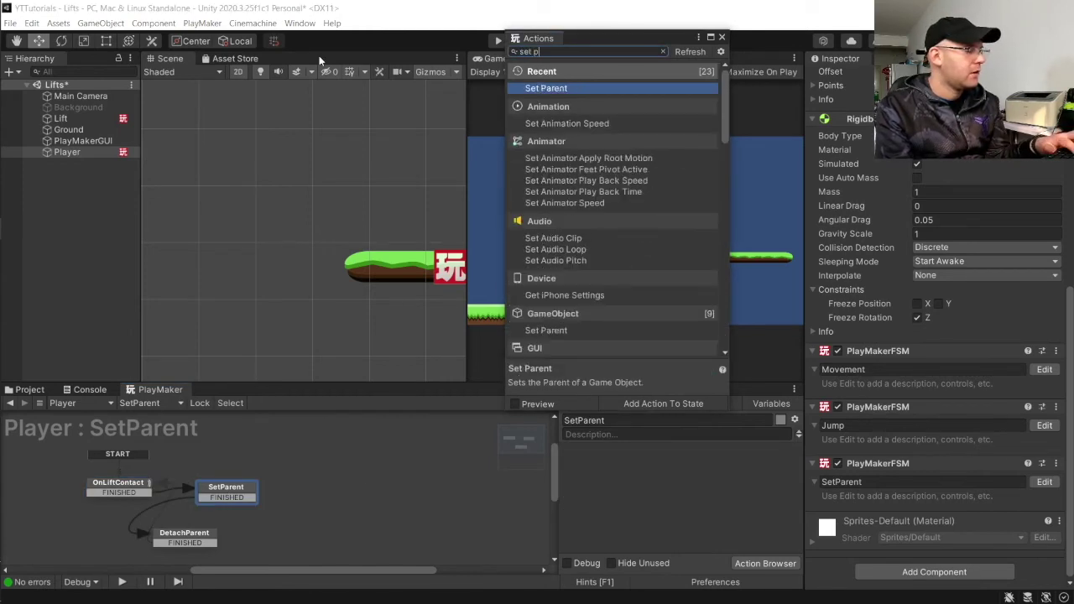
pyautogui.doubleClick(539, 88)
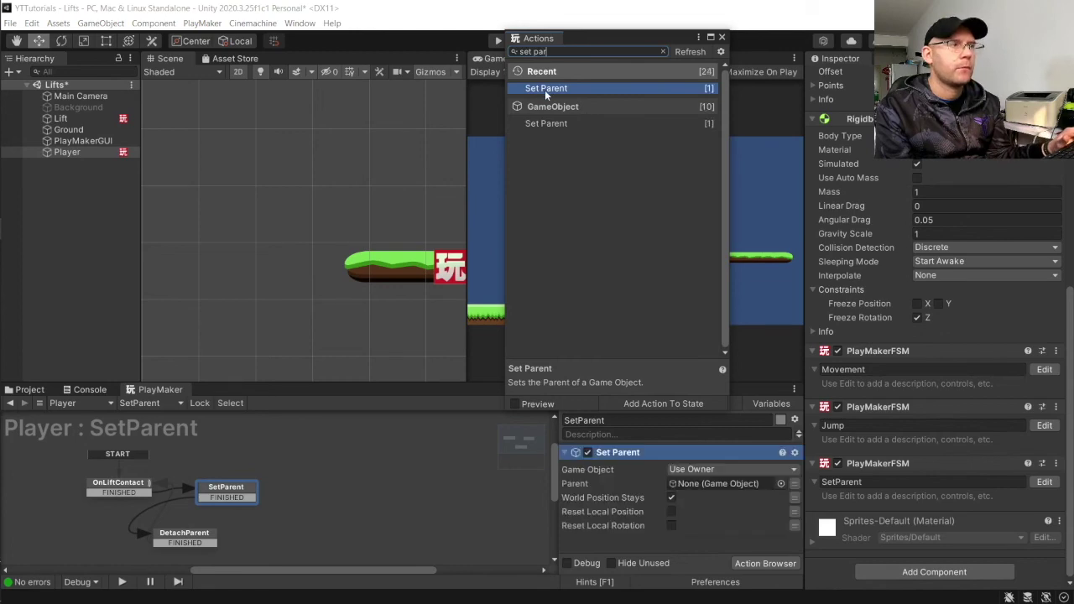
pyautogui.click(575, 55)
pyautogui.write('next')
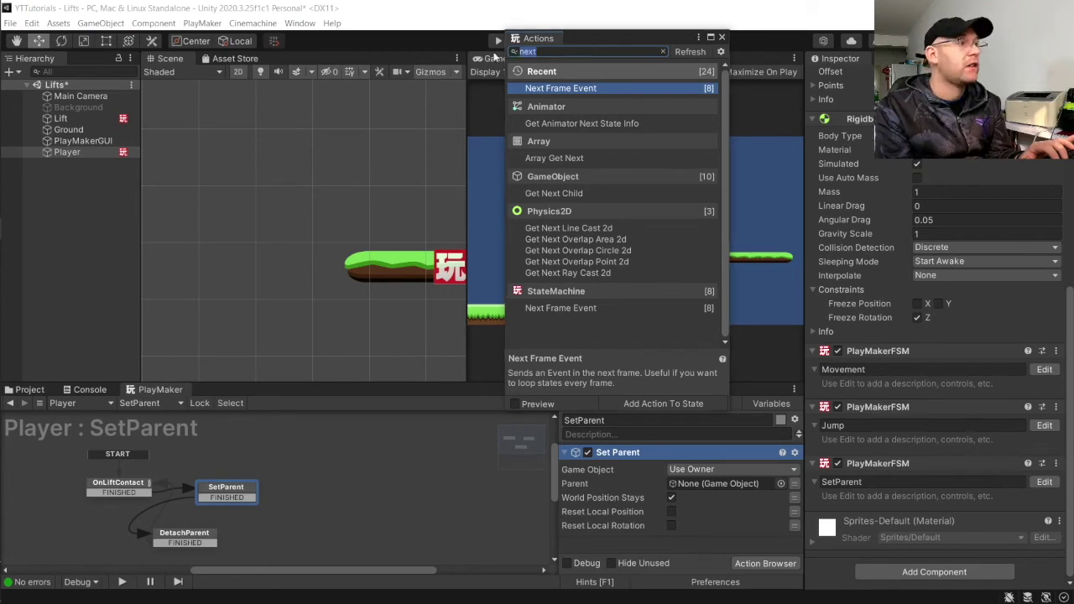
pyautogui.press('BackSpace')
pyautogui.press('BackSpace')
pyautogui.press('BackSpace')
pyautogui.press('BackSpace')
pyautogui.write('trigger')
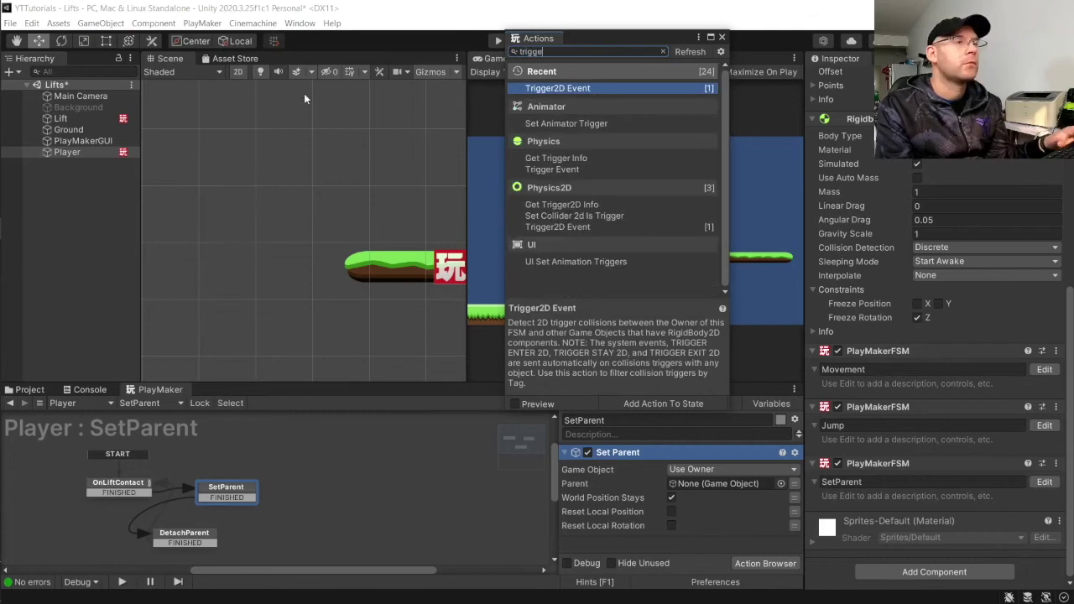
pyautogui.doubleClick(551, 88)
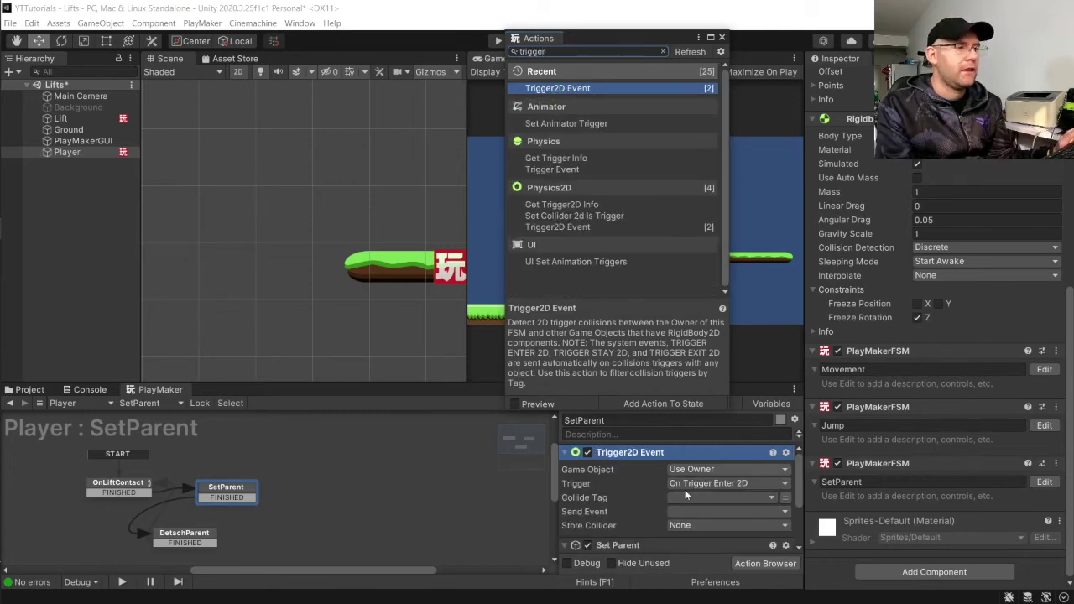
# Move Set Parent above the trigger and set its Parent to the Parent variable.
pyautogui.moveTo(626, 546); pyautogui.dragTo(629, 473)
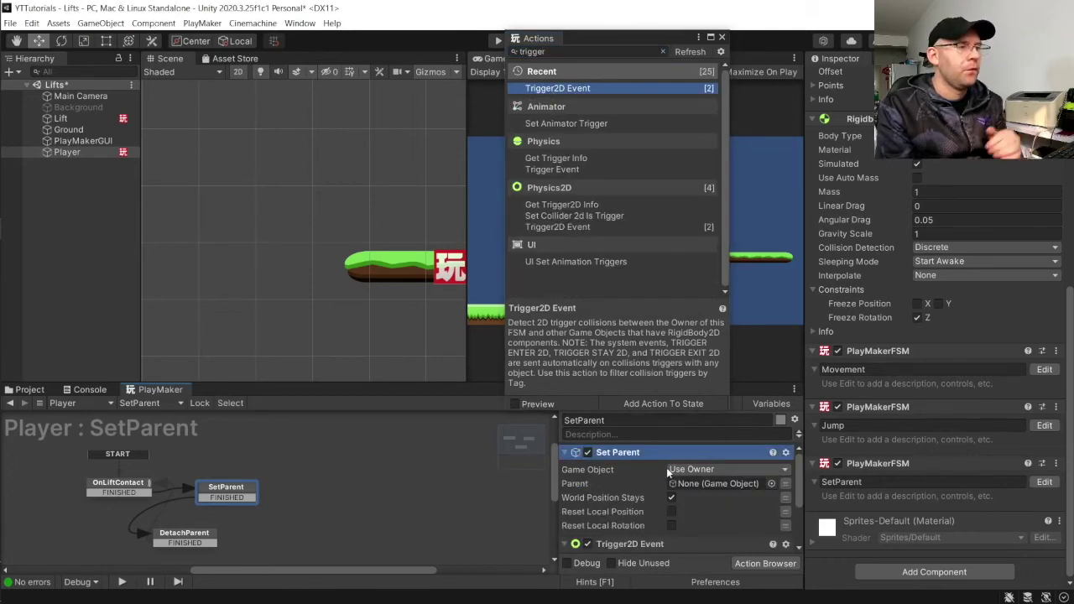
pyautogui.click(785, 485)
pyautogui.click(767, 484)
pyautogui.click(709, 513)
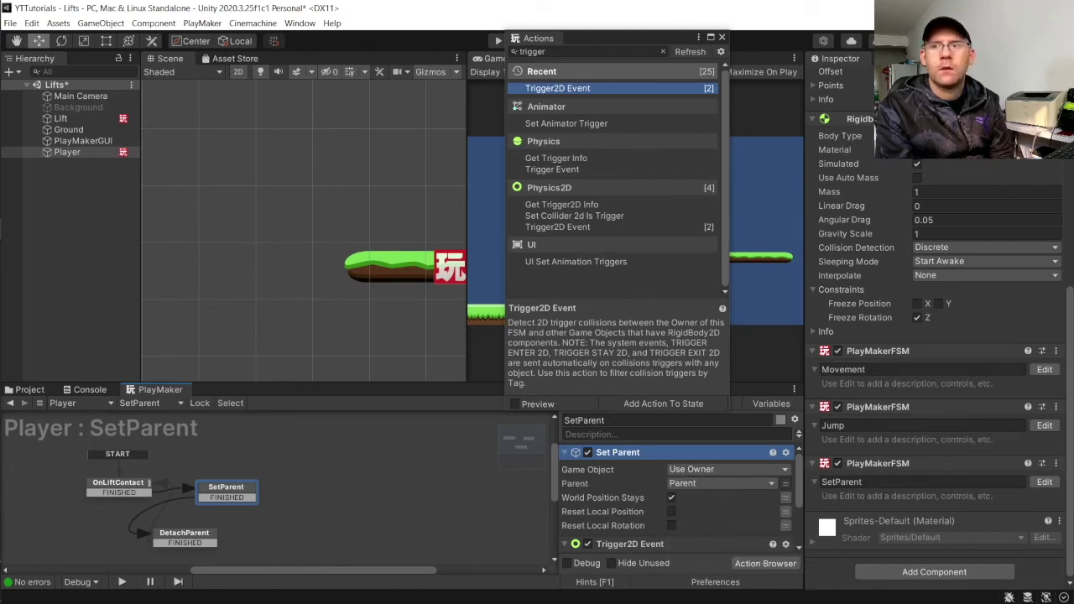
# Set the trigger to On Trigger Exit 2D, tag Lift, sending FINISHED.
pyautogui.scroll(-2, 727, 512)
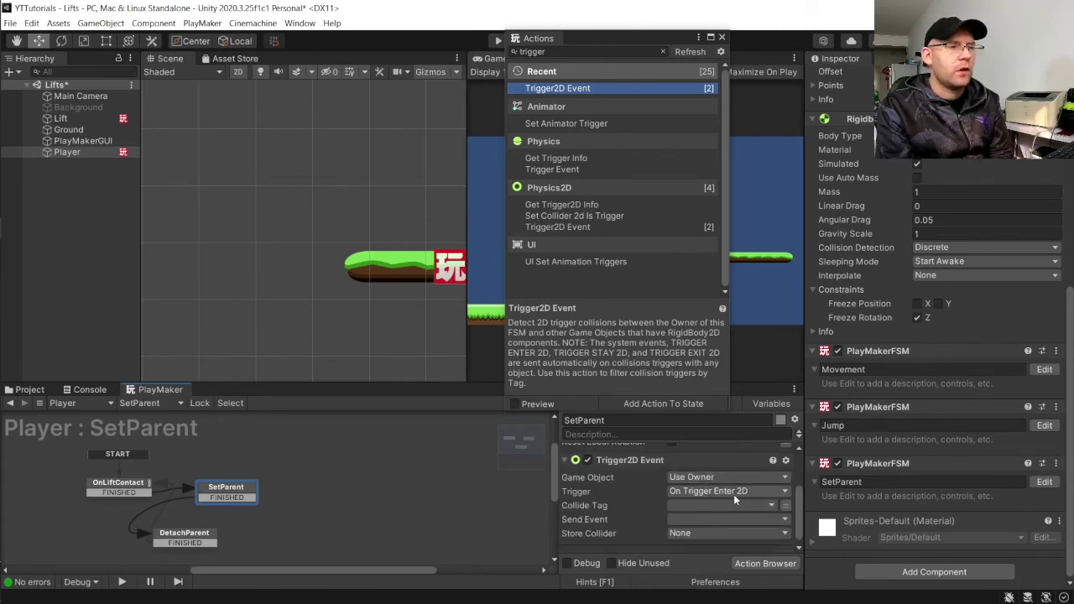
pyautogui.click(736, 496)
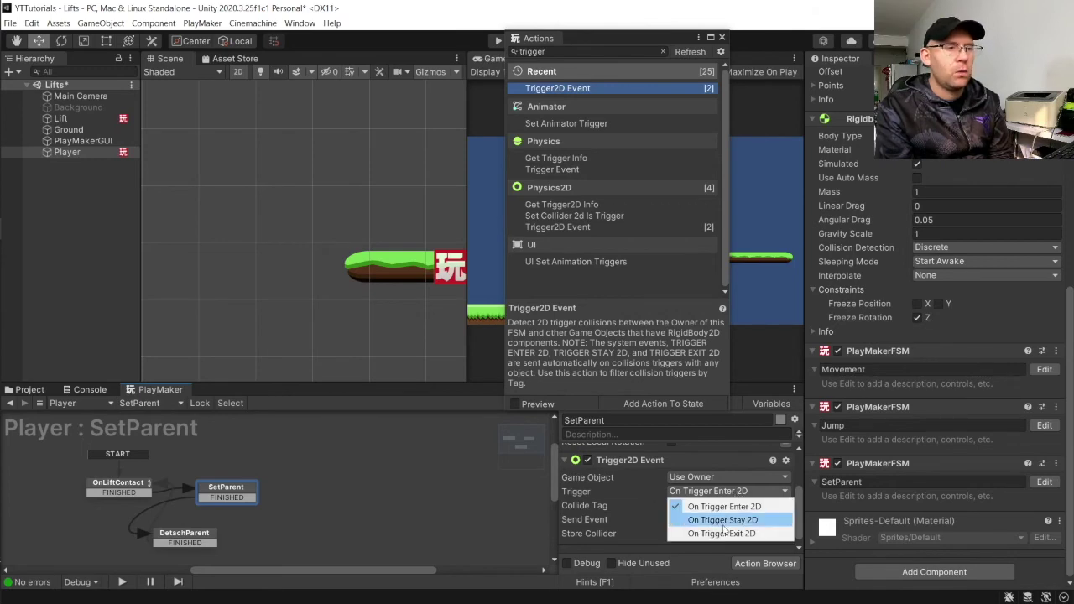
pyautogui.click(722, 534)
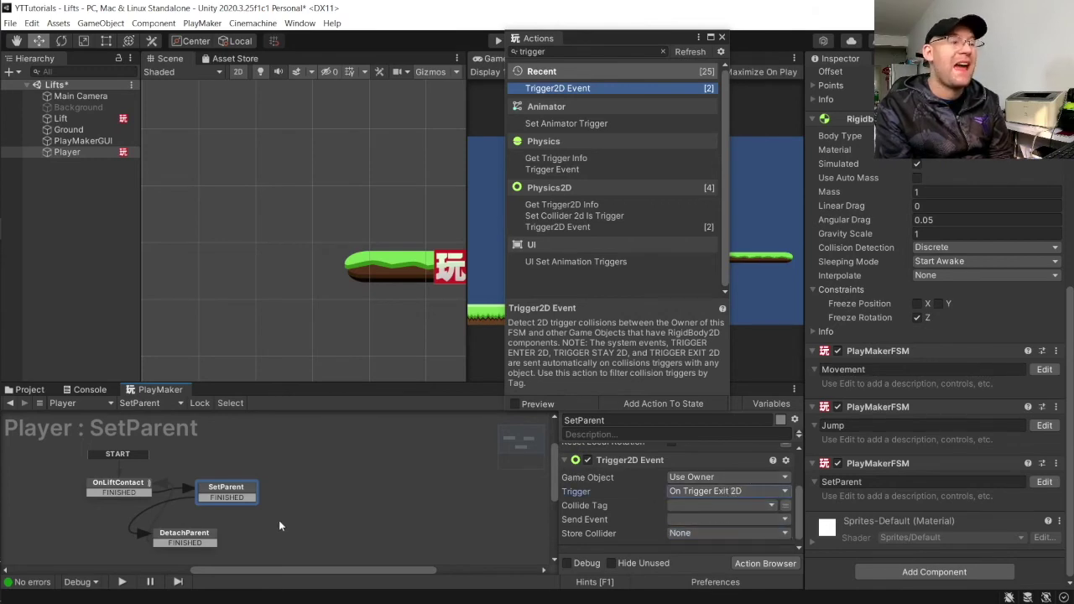
pyautogui.click(692, 504)
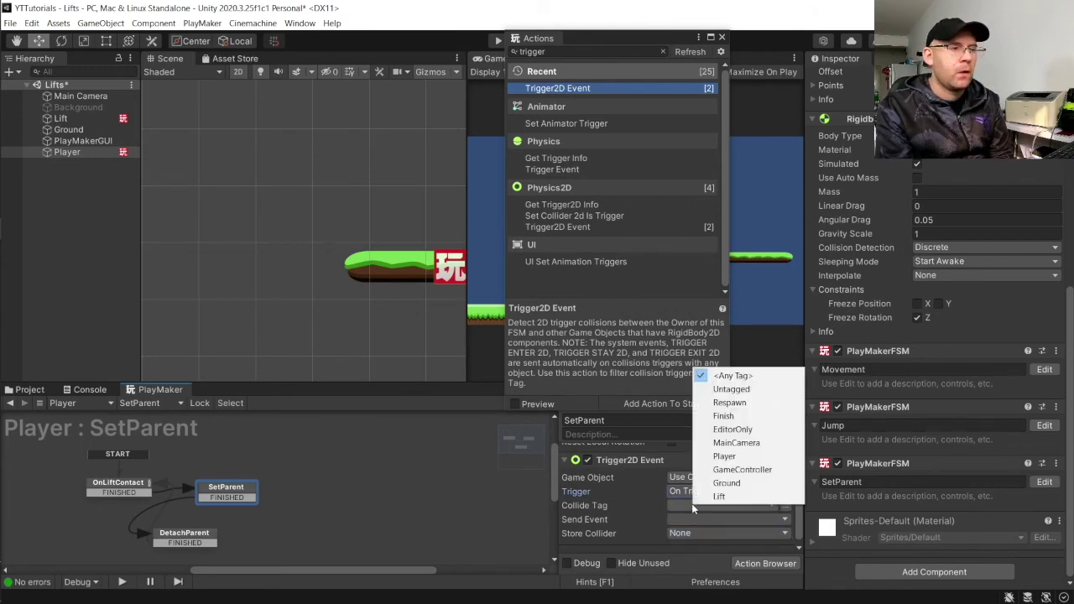
pyautogui.click(724, 416)
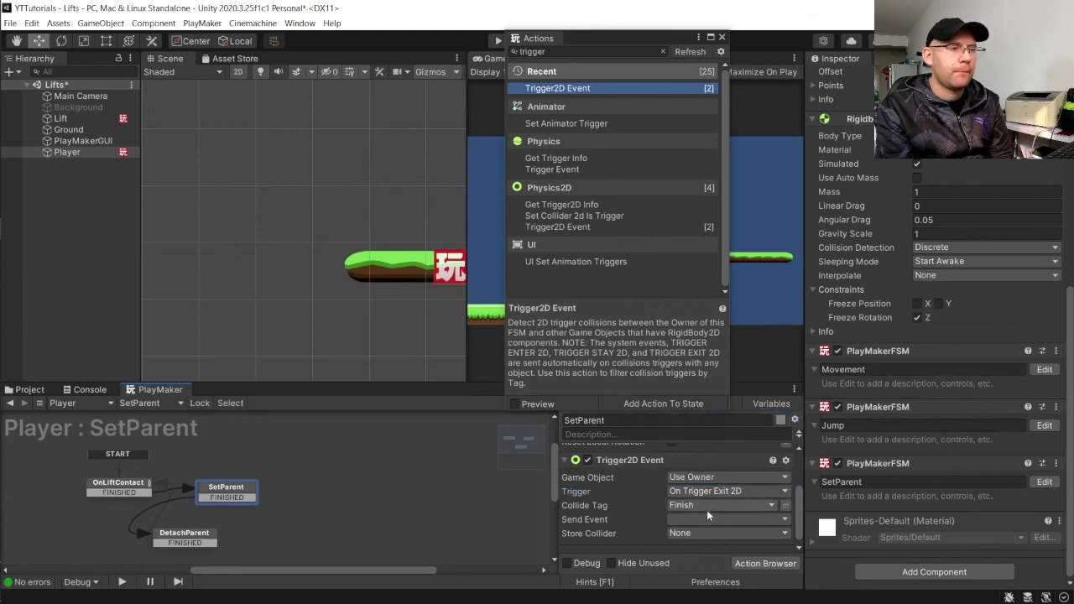
pyautogui.click(706, 504)
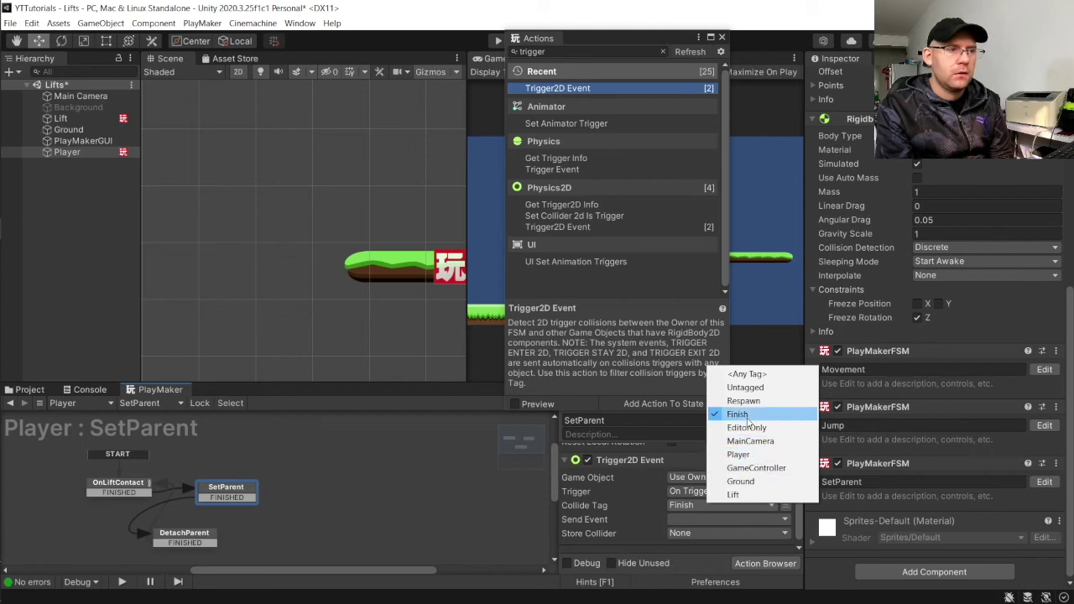
pyautogui.click(736, 494)
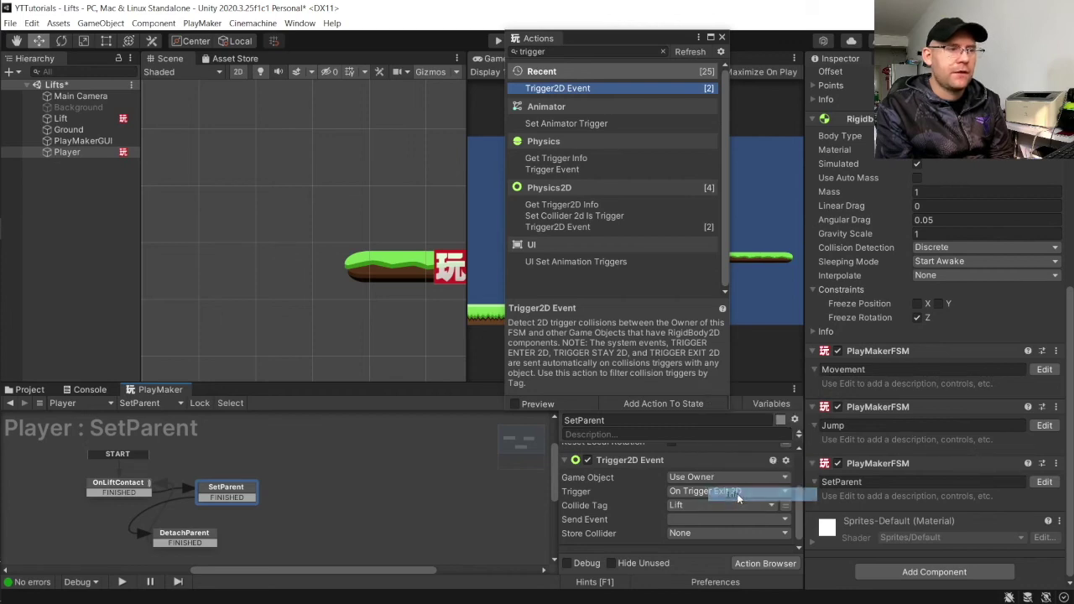
pyautogui.click(691, 519)
pyautogui.click(701, 455)
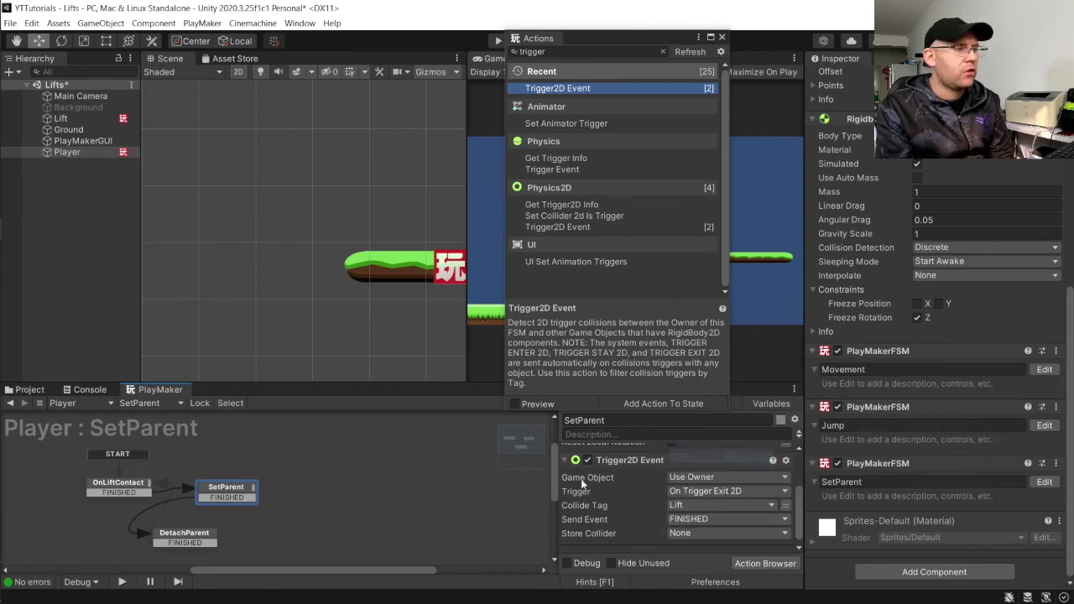
# Add Detach Children to DetachParent, targeting the Parent variable.
pyautogui.click(202, 535)
pyautogui.hotkey('ctrl', 'a')
pyautogui.press('BackSpace')
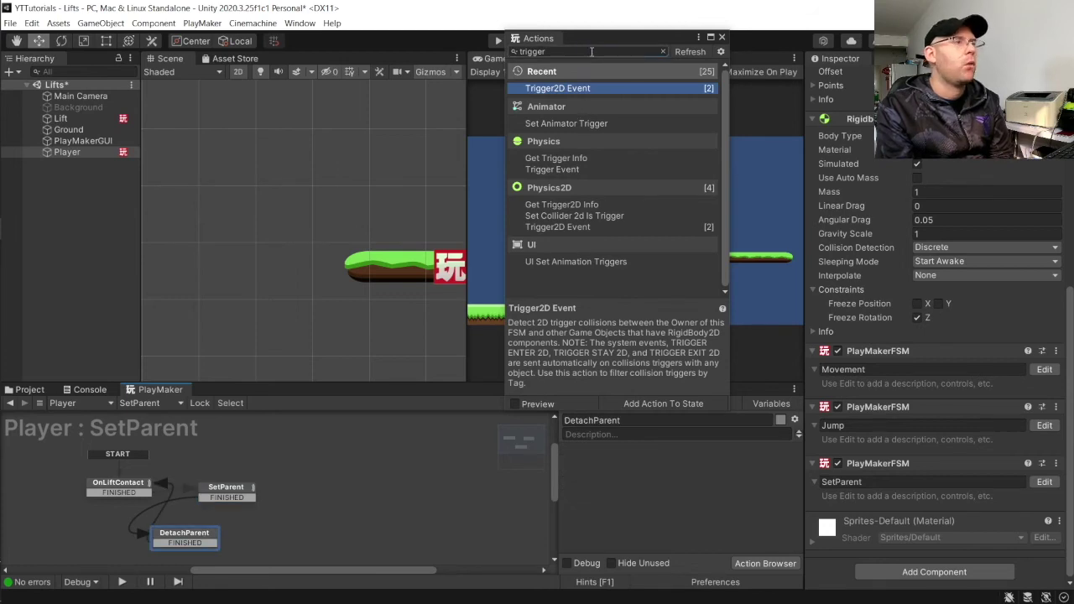
pyautogui.write('detach')
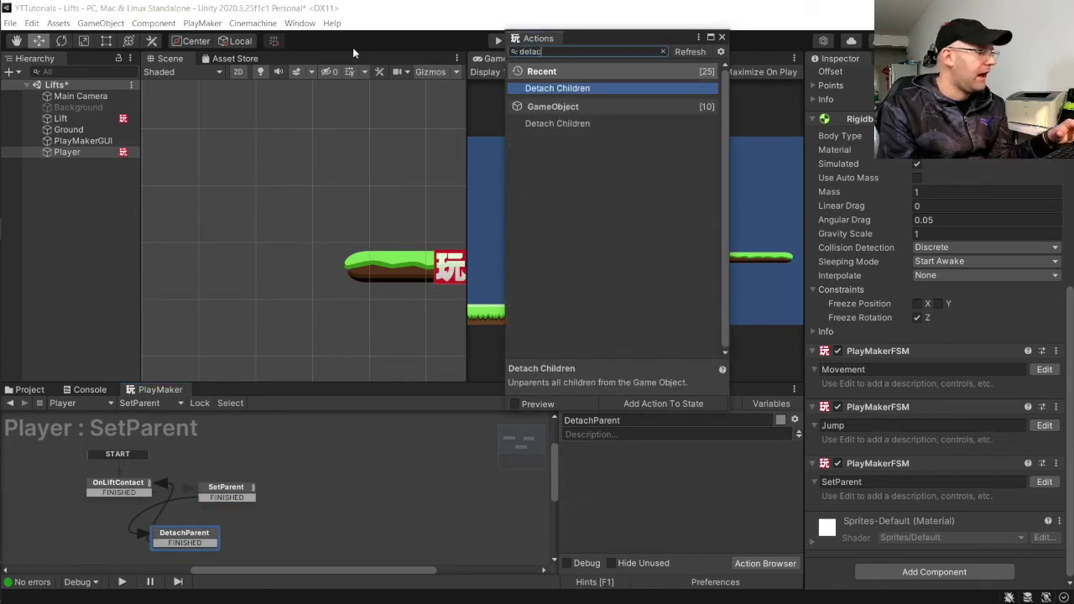
pyautogui.doubleClick(553, 89)
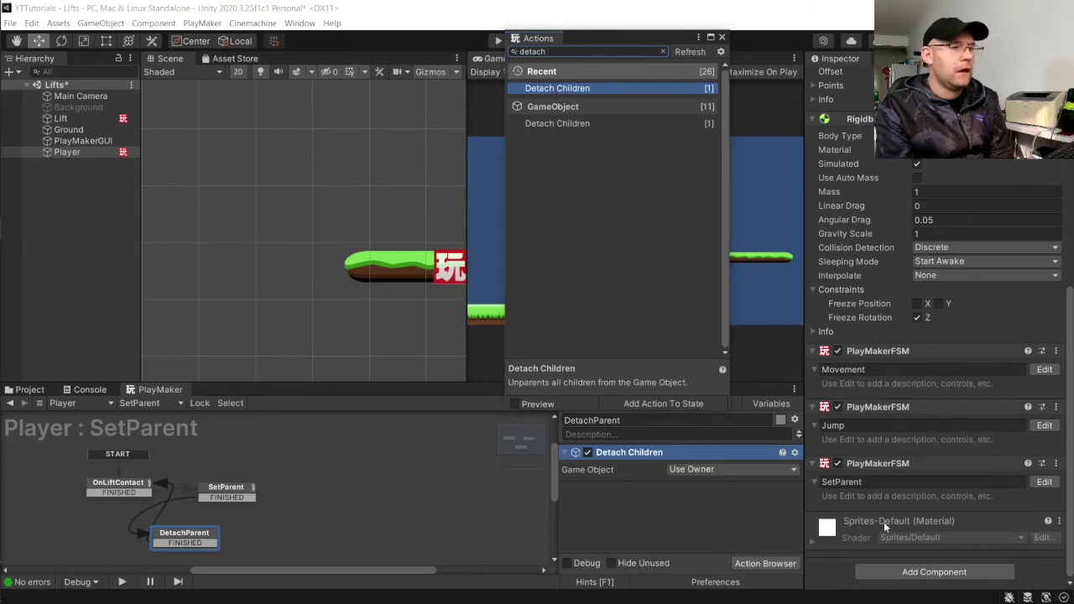
pyautogui.click(781, 470)
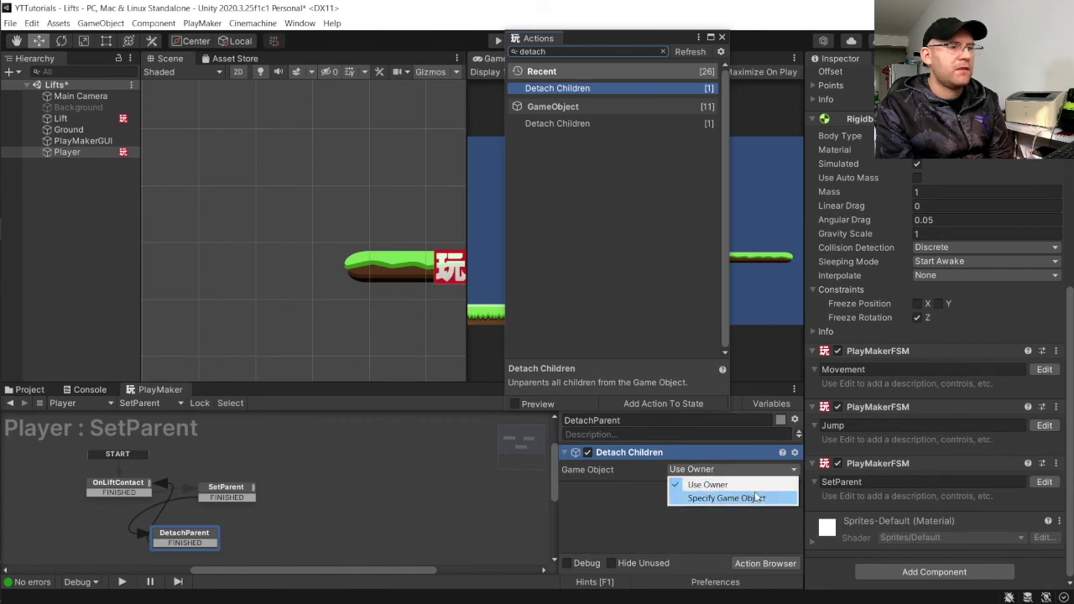
pyautogui.click(754, 499)
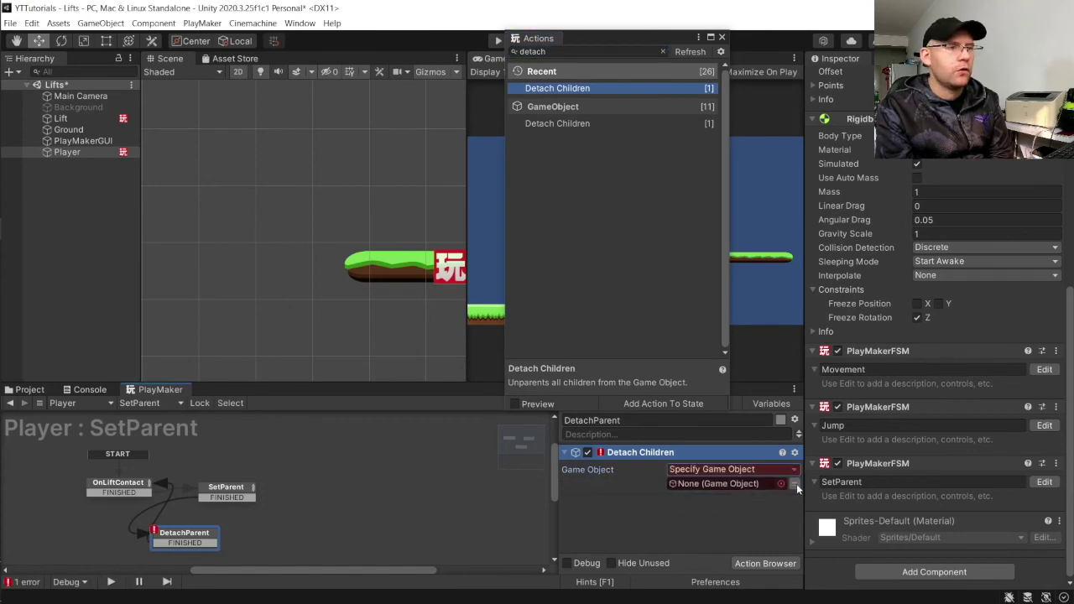
pyautogui.click(796, 483)
pyautogui.click(780, 484)
pyautogui.click(753, 517)
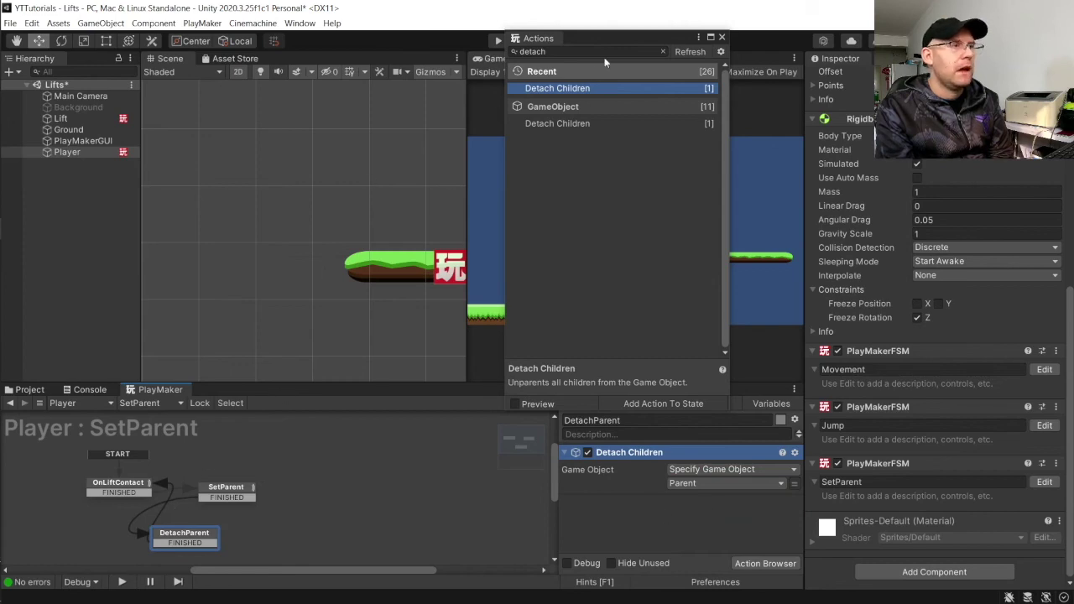
# Add a Next Frame Event below it that sends FINISHED, then close the browser.
pyautogui.hotkey('ctrl', 'a')
pyautogui.write('next')
pyautogui.doubleClick(583, 89)
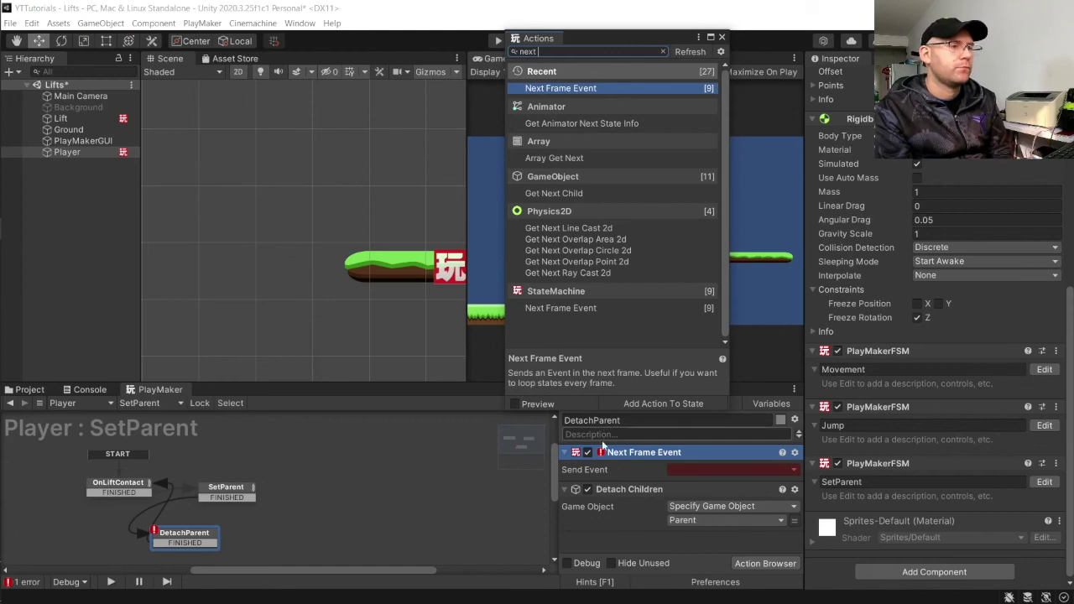
pyautogui.moveTo(602, 452); pyautogui.dragTo(664, 508)
pyautogui.click(712, 518)
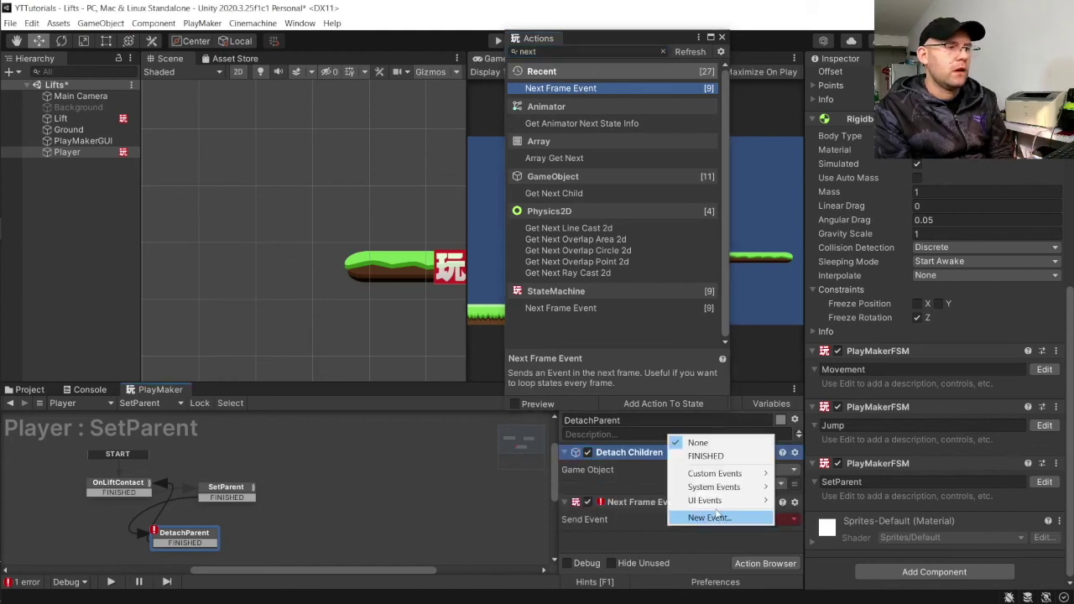
pyautogui.click(705, 456)
pyautogui.click(722, 37)
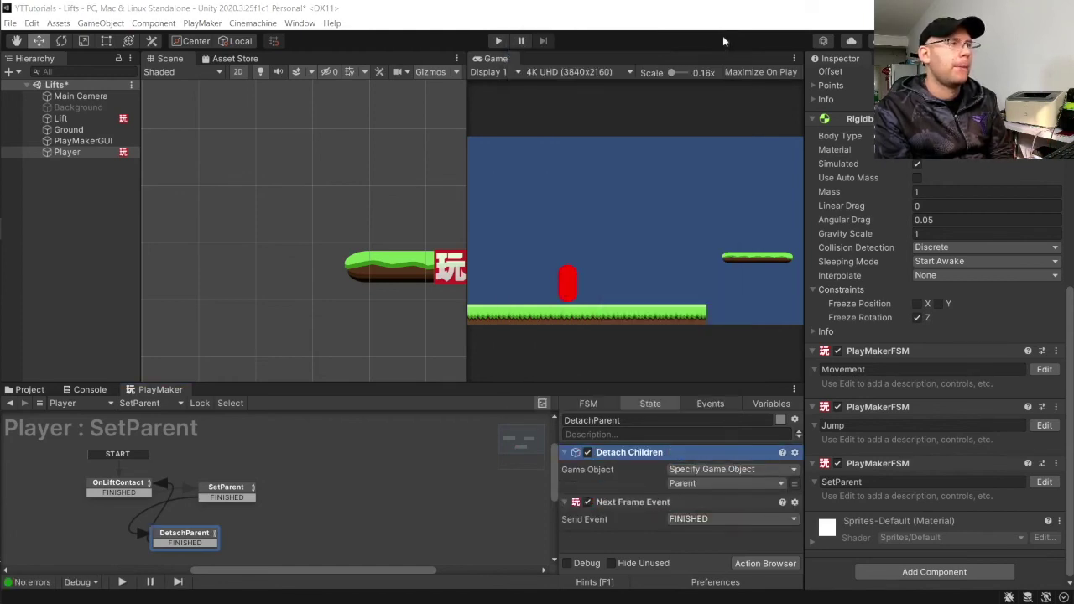
# Frame the Lift, play-test while watching the Player's SetParent FSM, then stop and reselect Lift.
pyautogui.click(84, 151)
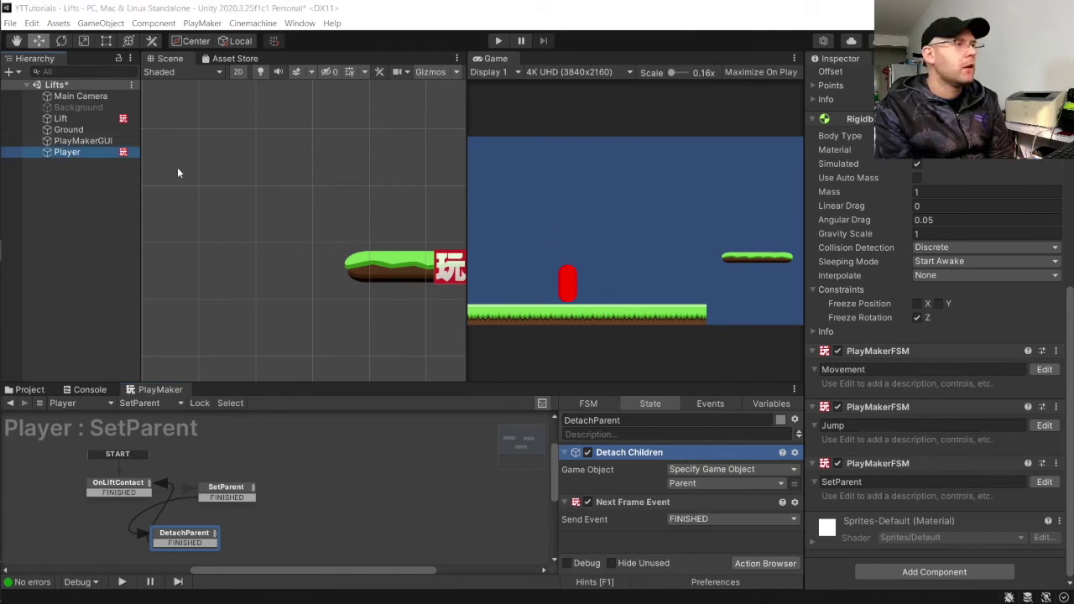
pyautogui.click(86, 121)
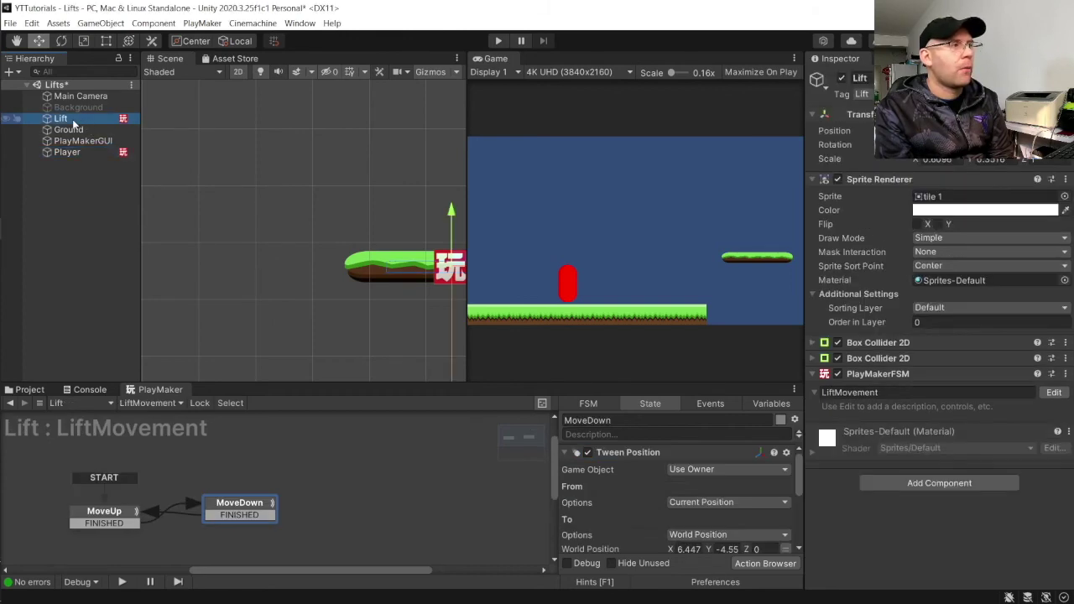
pyautogui.press('f')
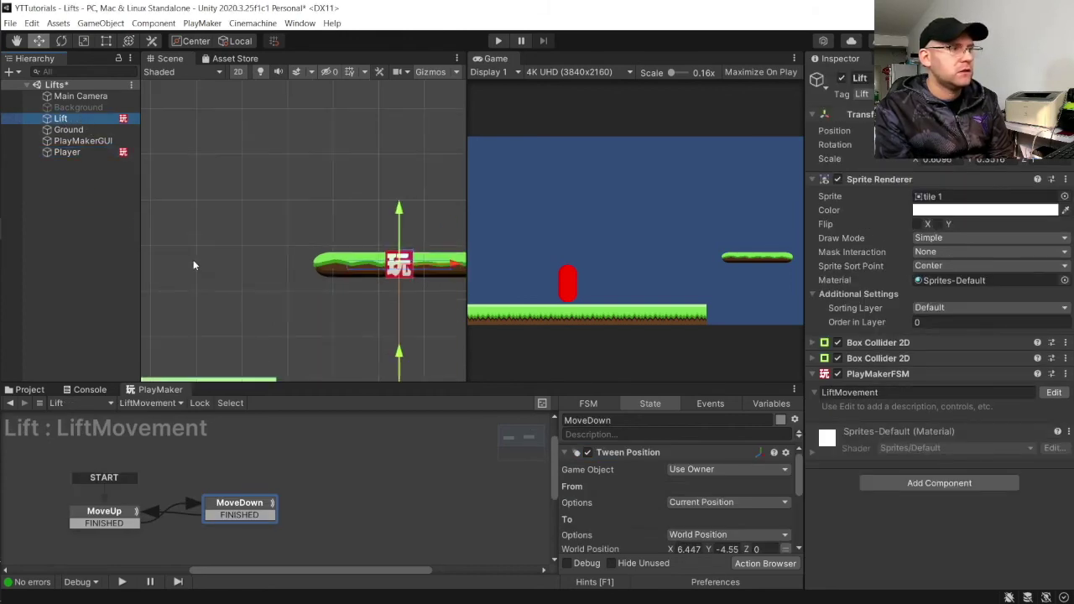
pyautogui.click(498, 41)
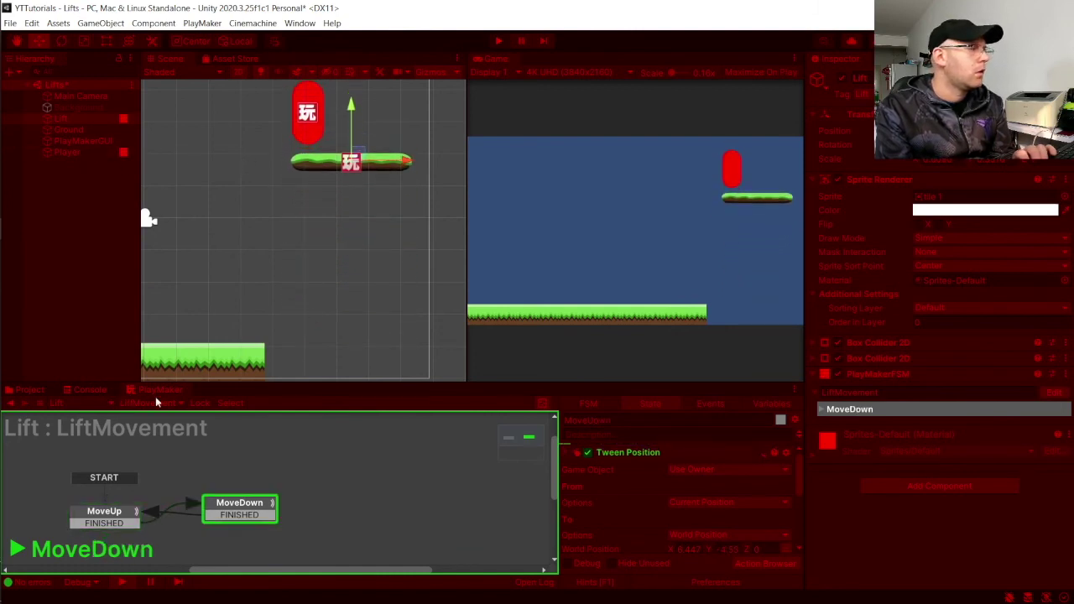
pyautogui.click(80, 151)
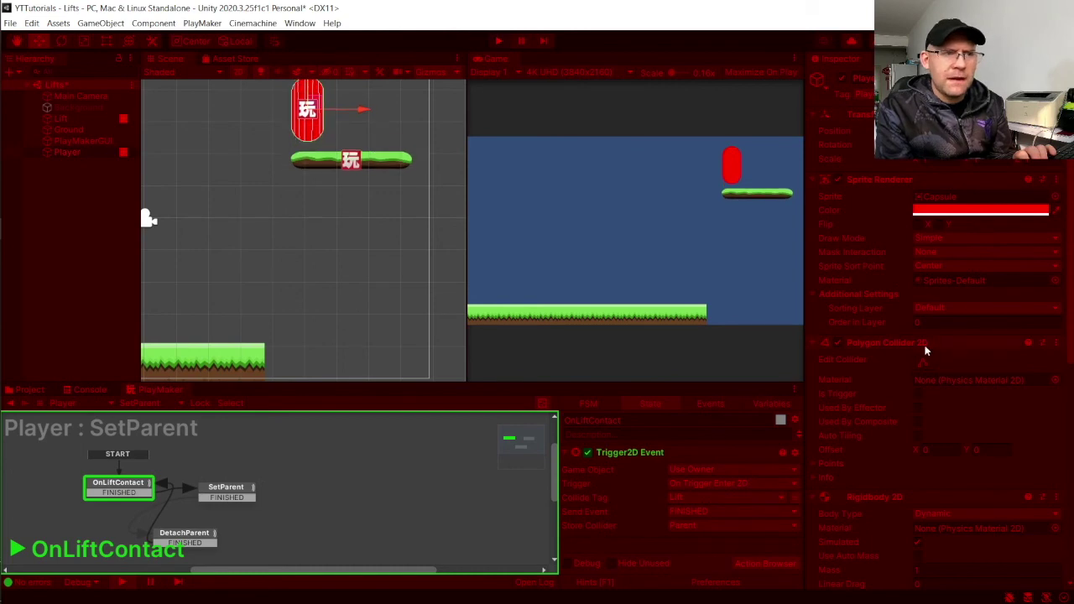
pyautogui.click(498, 40)
pyautogui.click(60, 118)
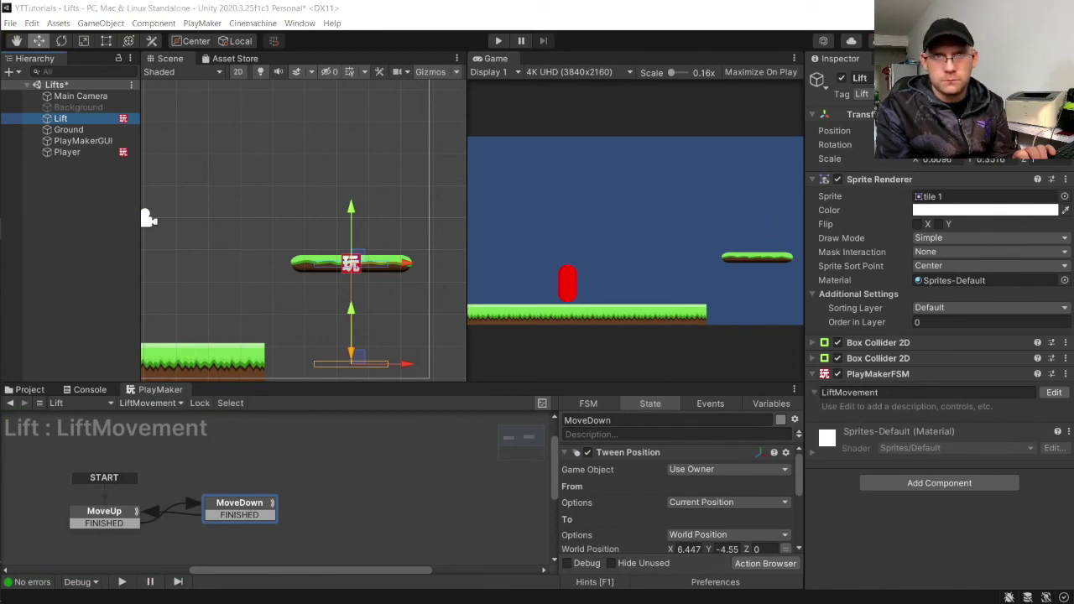
# Inspect the Lift's two Box Collider 2D components.
pyautogui.click(813, 344)
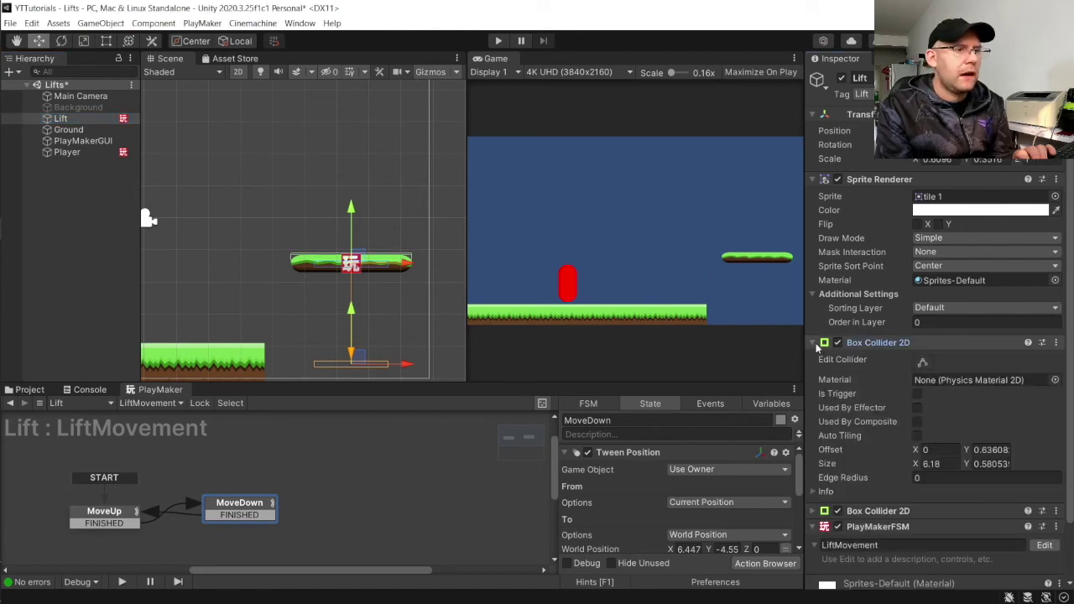
pyautogui.click(814, 343)
pyautogui.click(814, 358)
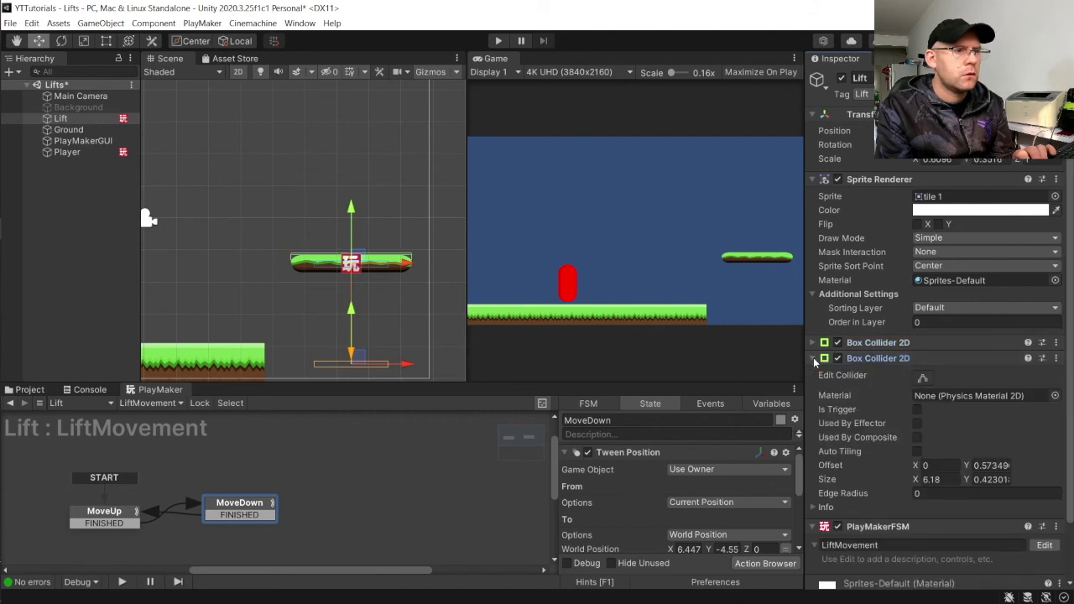
pyautogui.click(813, 359)
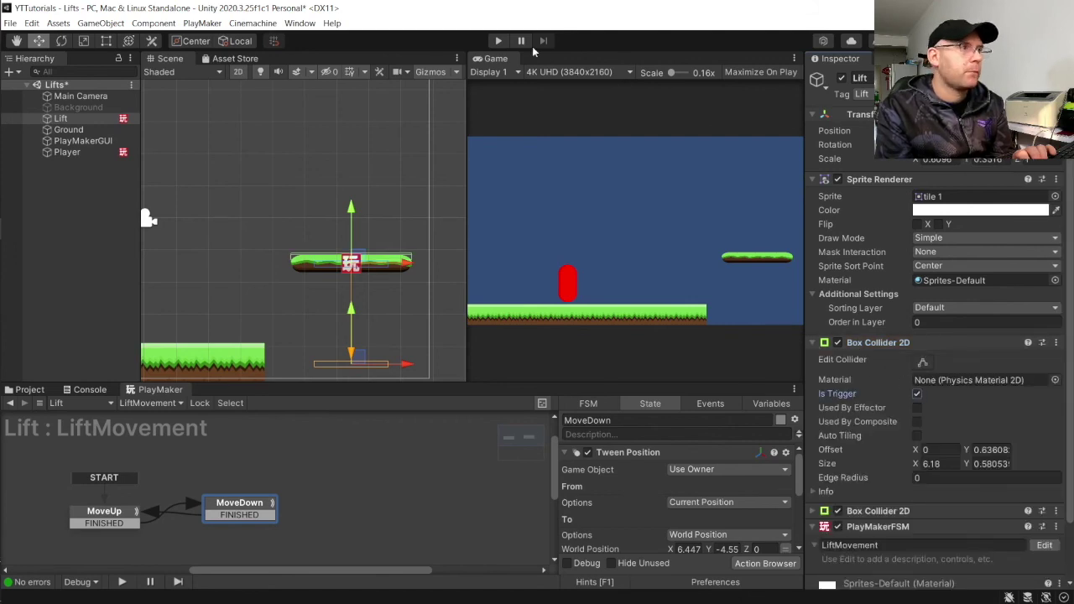
# Play-test walking the player onto the lift, riding it up and stepping off.
pyautogui.click(499, 41)
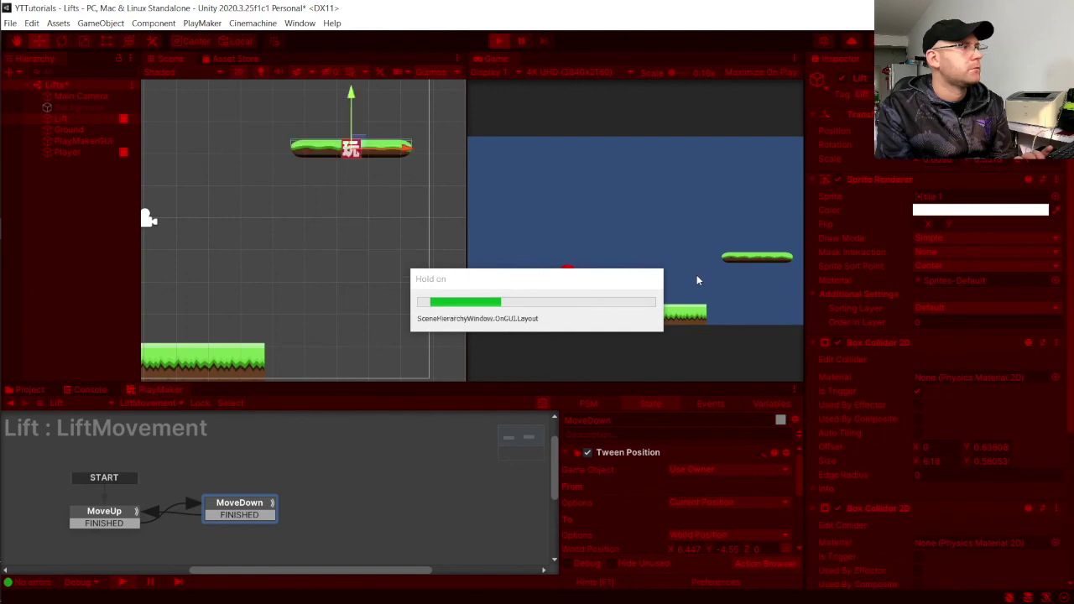
pyautogui.press('d')
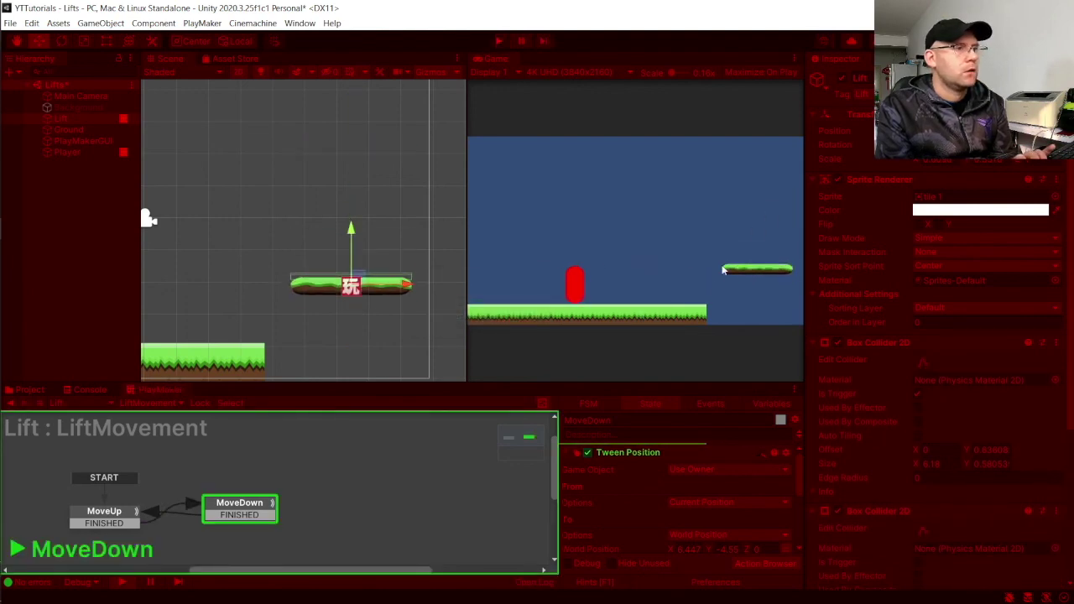
pyautogui.press('d')
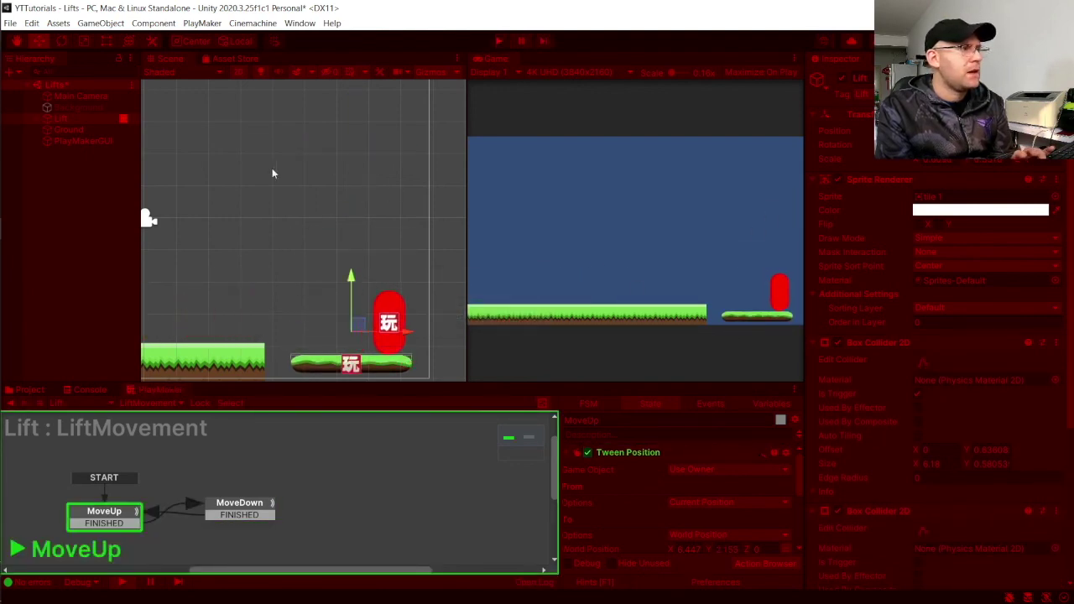
pyautogui.press('a')
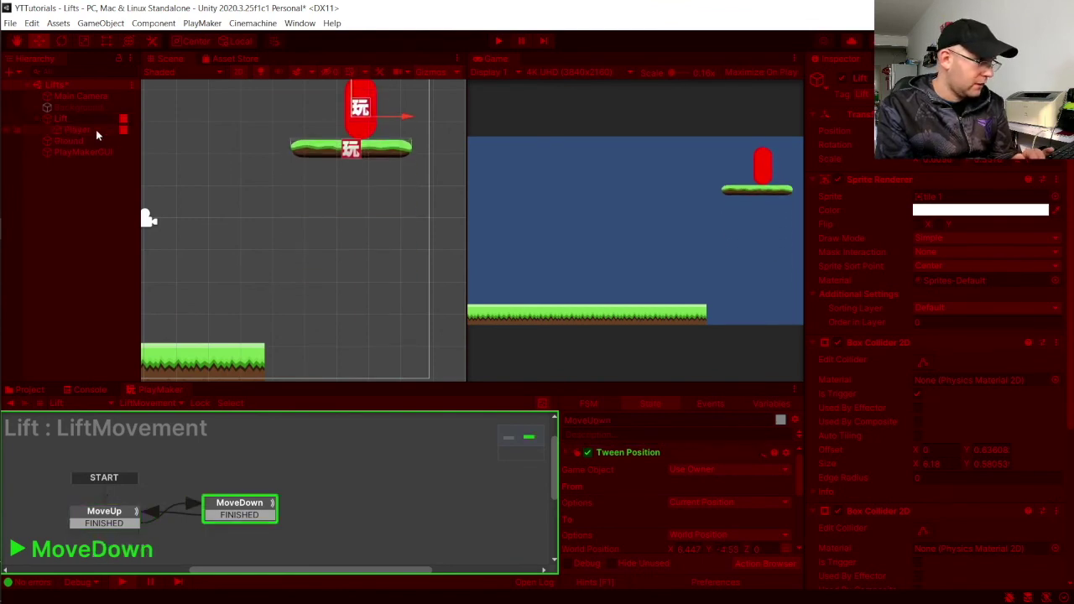
pyautogui.click(94, 130)
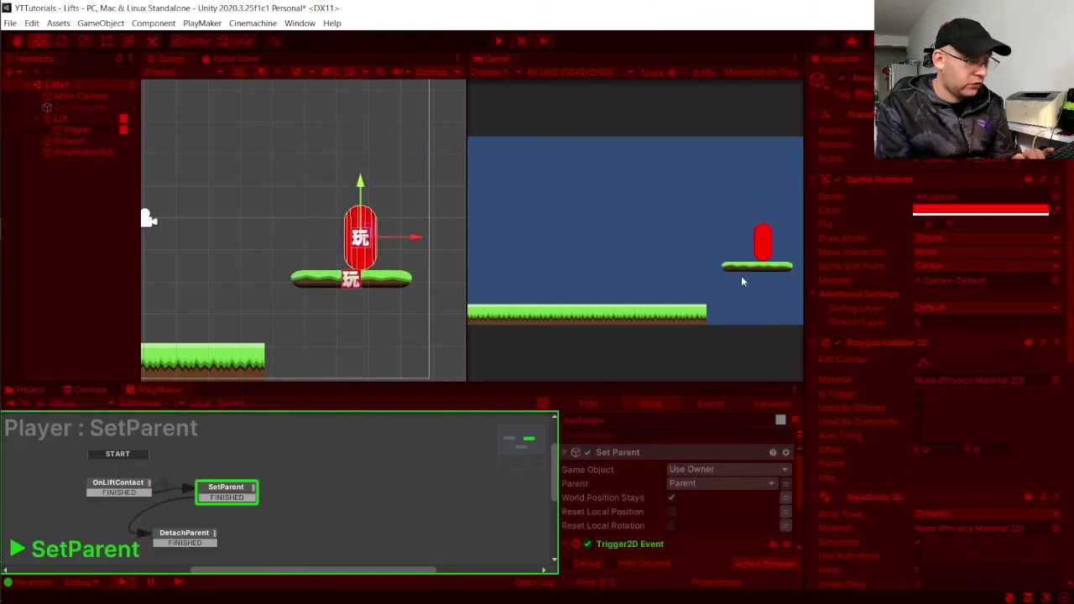
pyautogui.scroll(4, 395, 294)
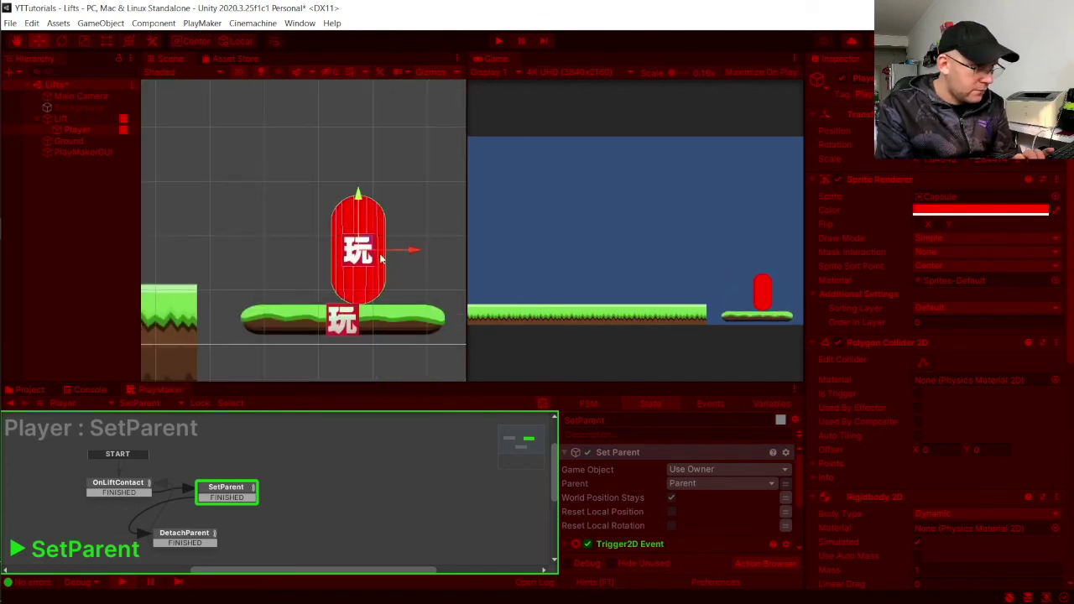
pyautogui.moveTo(304, 211); pyautogui.dragTo(381, 209, button='middle')
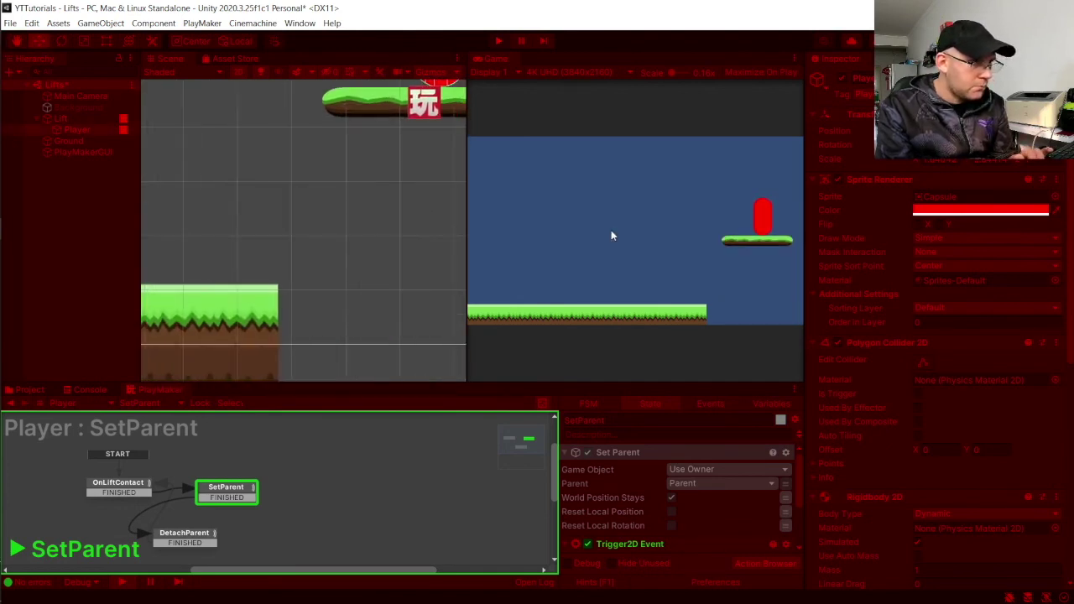
pyautogui.moveTo(381, 294); pyautogui.dragTo(345, 437, button='middle')
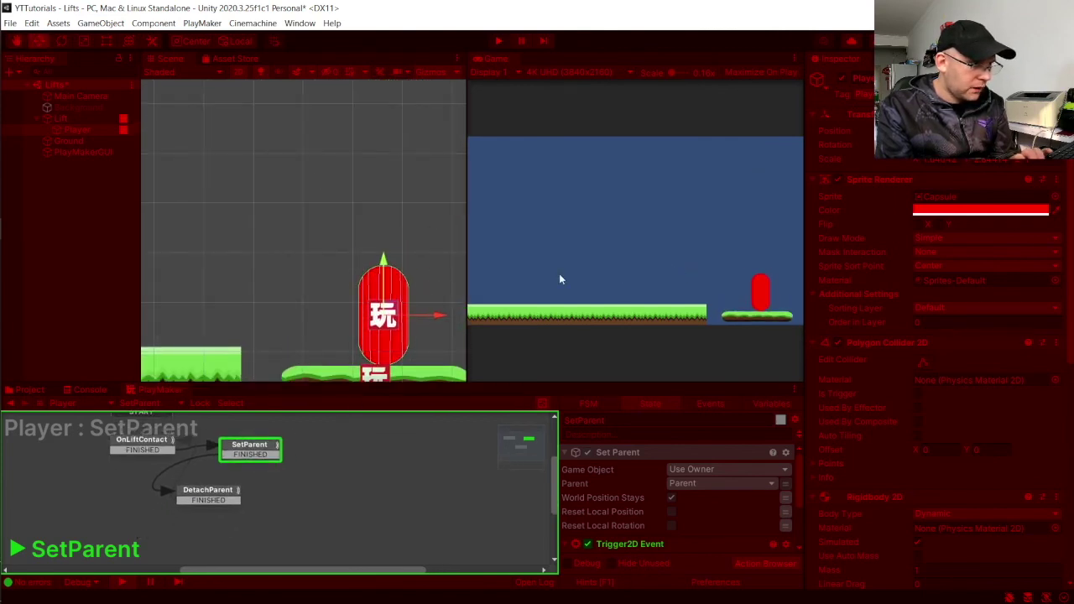
pyautogui.press('Left')
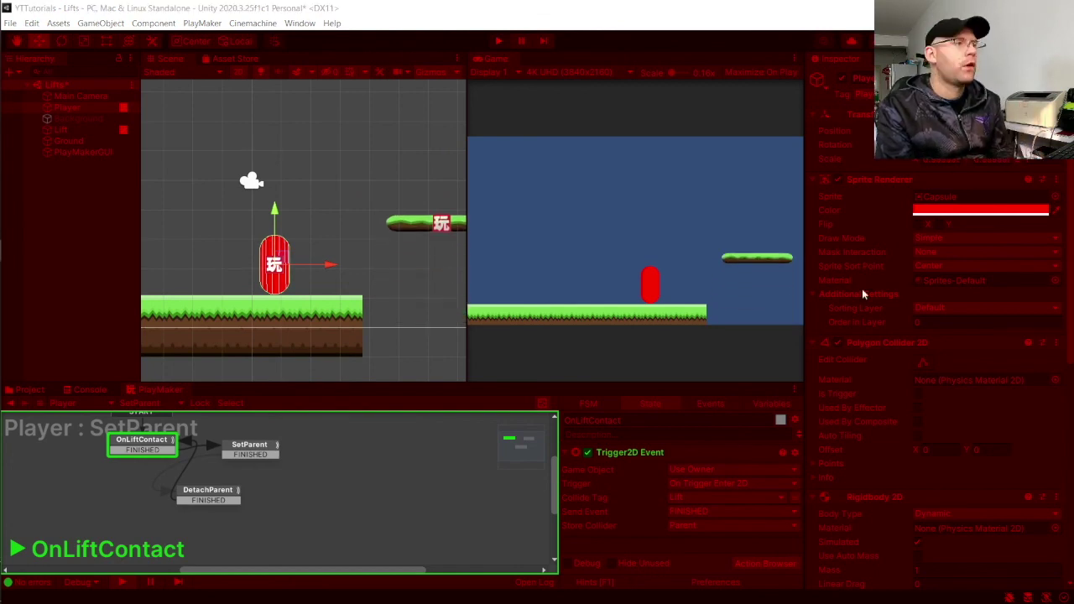
pyautogui.click(389, 256)
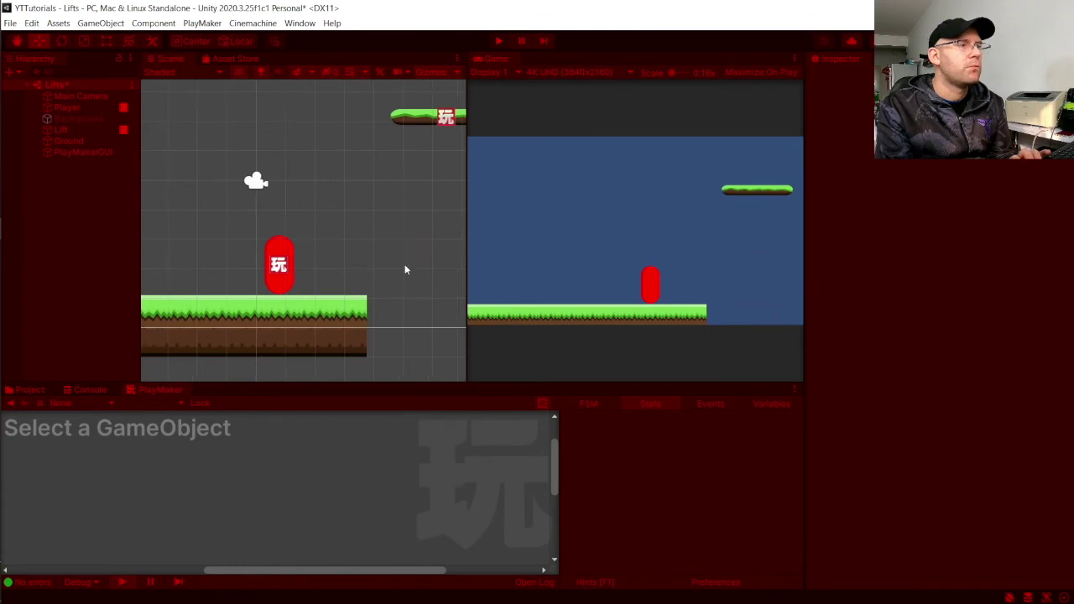
pyautogui.press('Left')
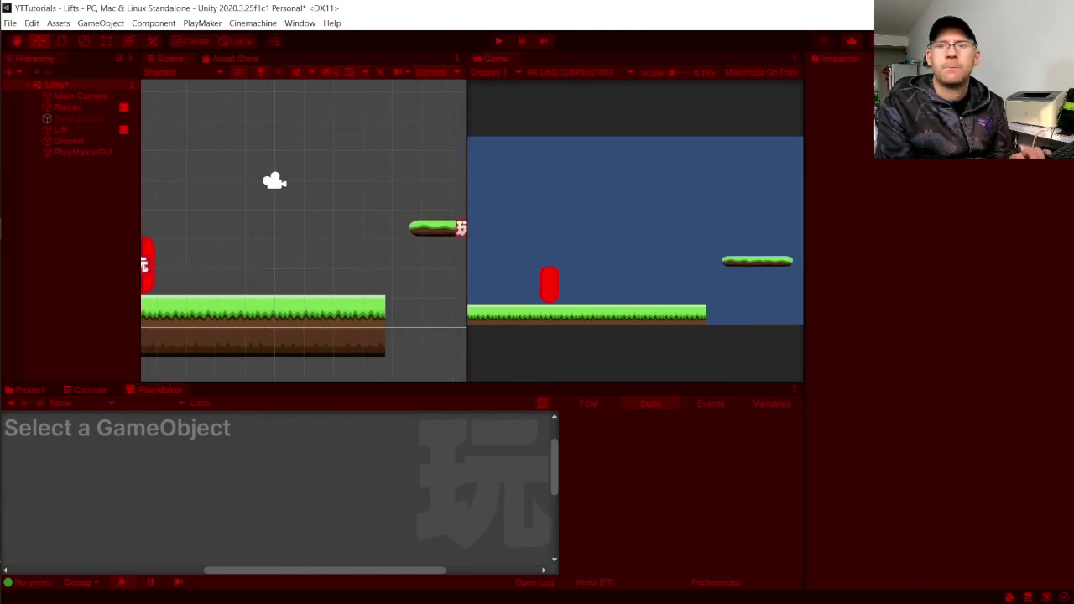
pyautogui.press('Right')
pyautogui.press('Left')
pyautogui.press('Right')
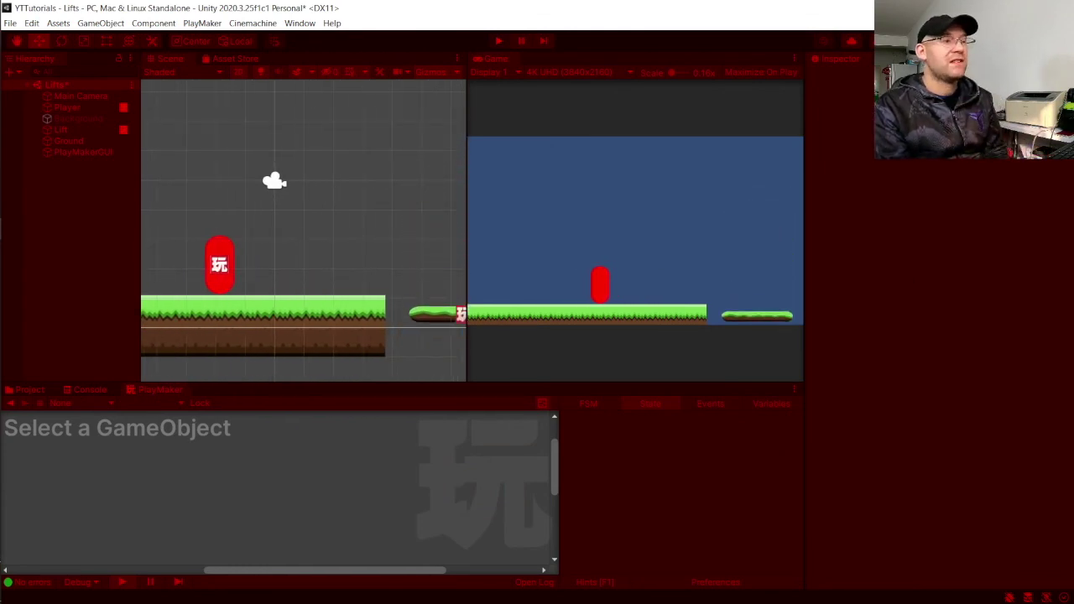